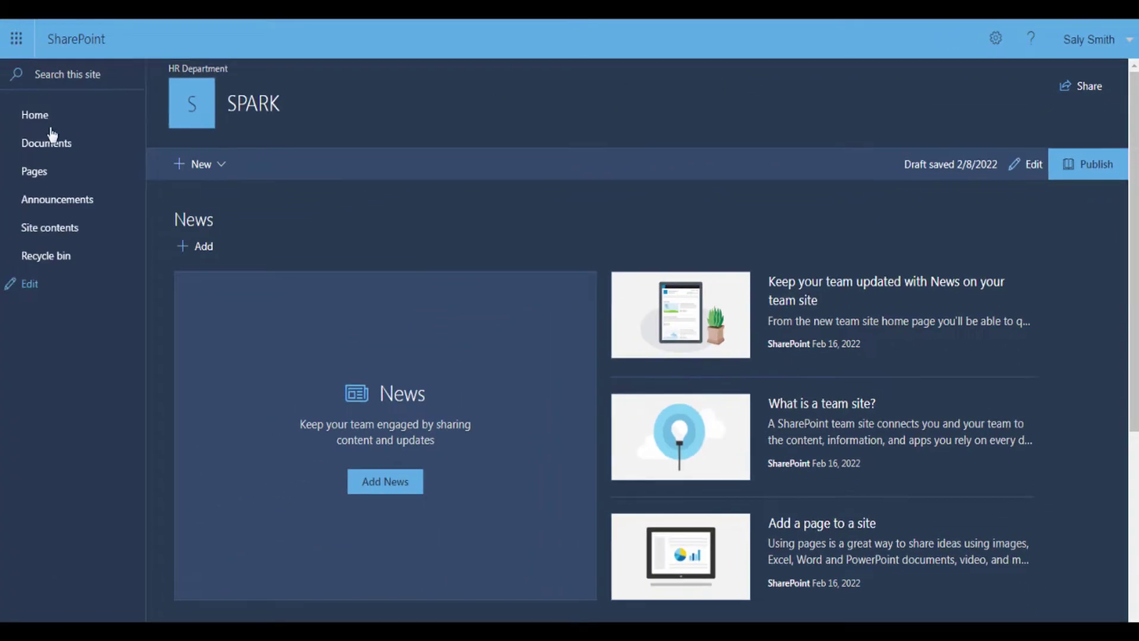
- Open the SPARK site's Documents library, then return Home signed in as System Account
click(55, 145)
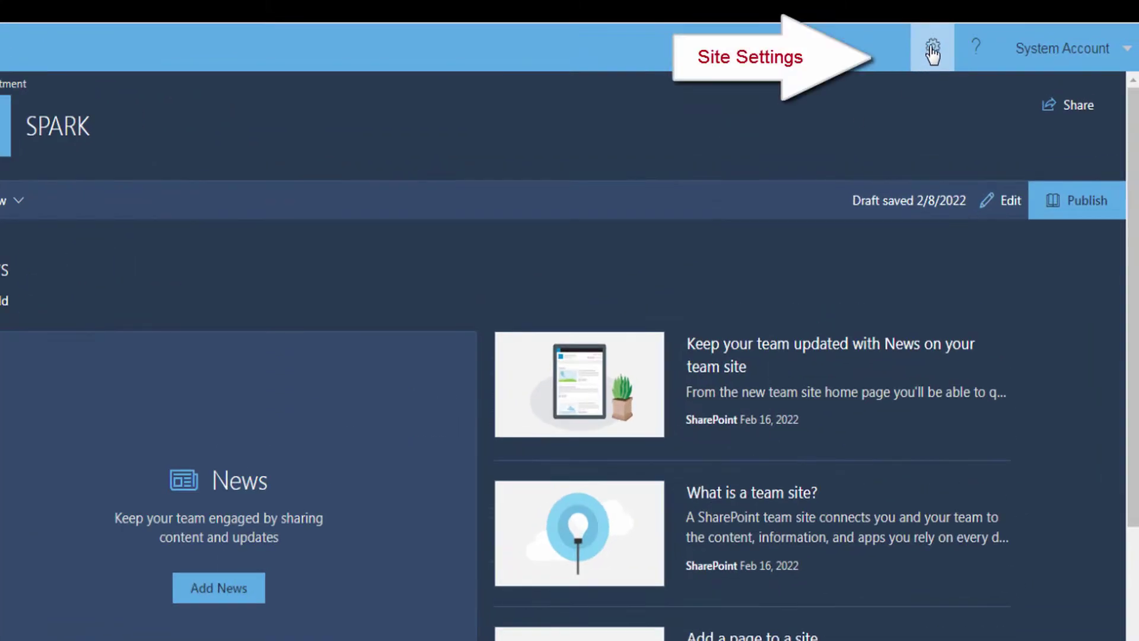
- Bring up the Site permissions panel from the gear menu and check the New menu options
click(932, 49)
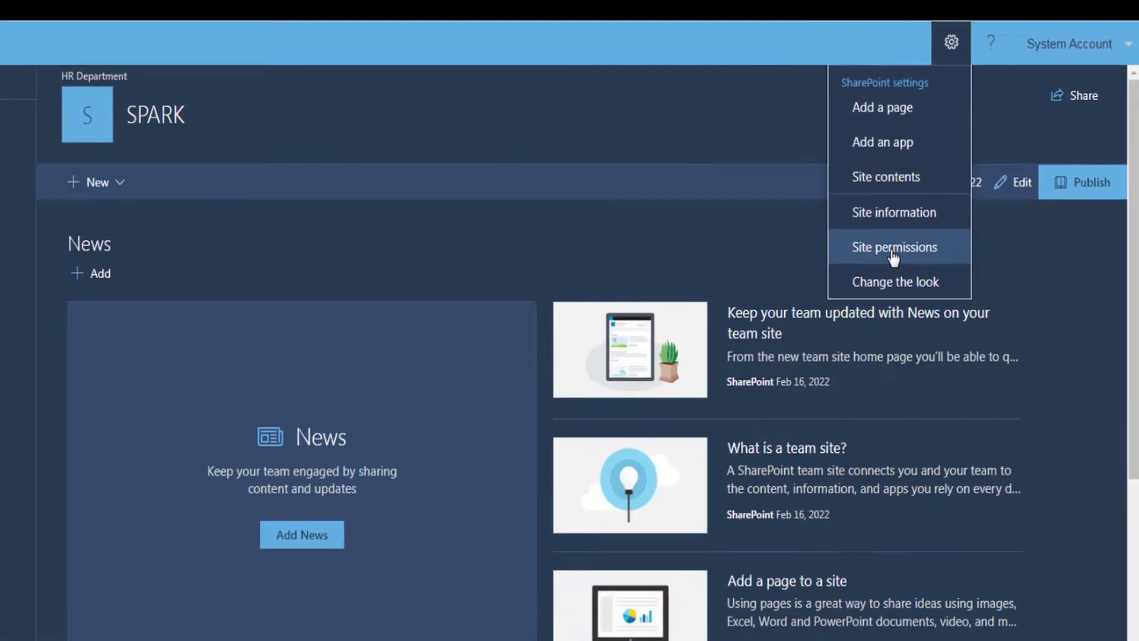
click(868, 277)
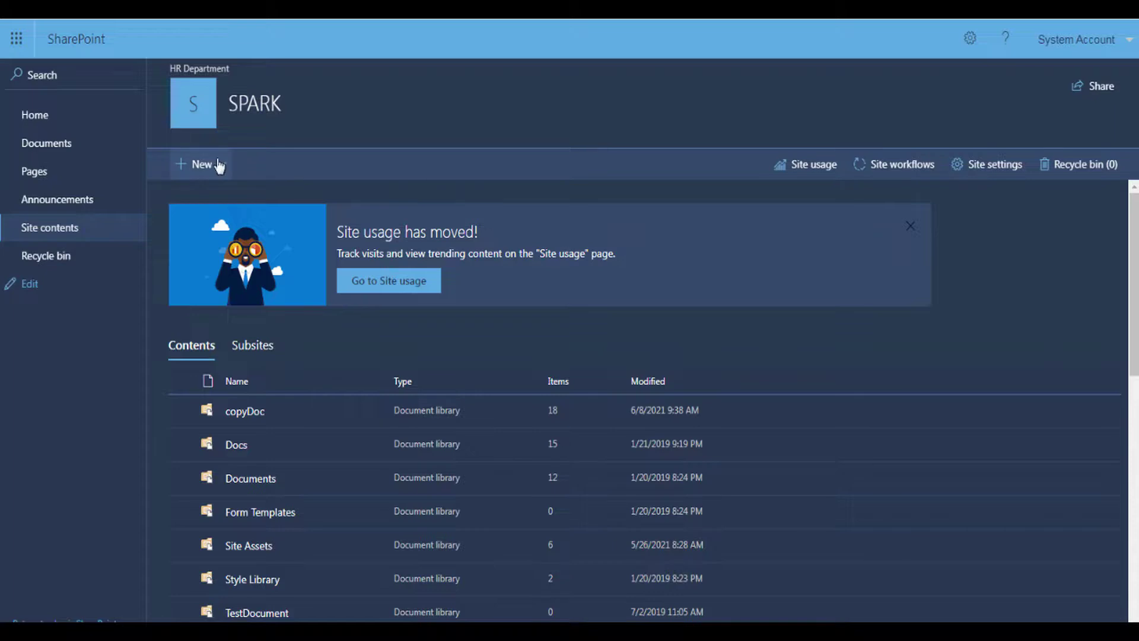
click(219, 164)
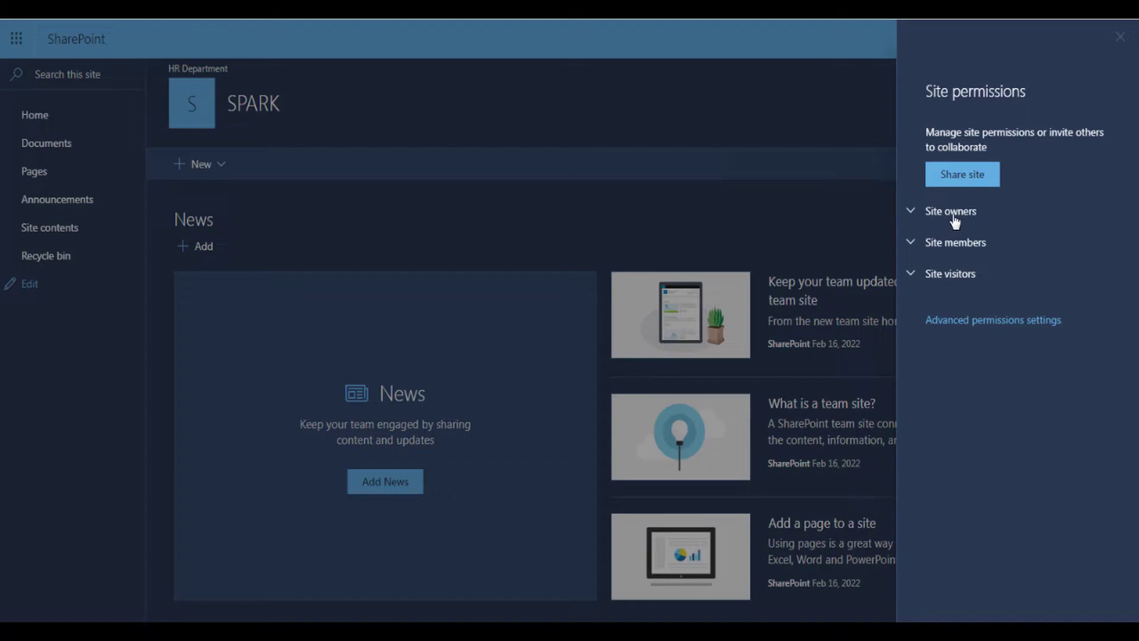
- Expand Site owners, members and visitors, then sign in as the test user to confirm denial
click(911, 213)
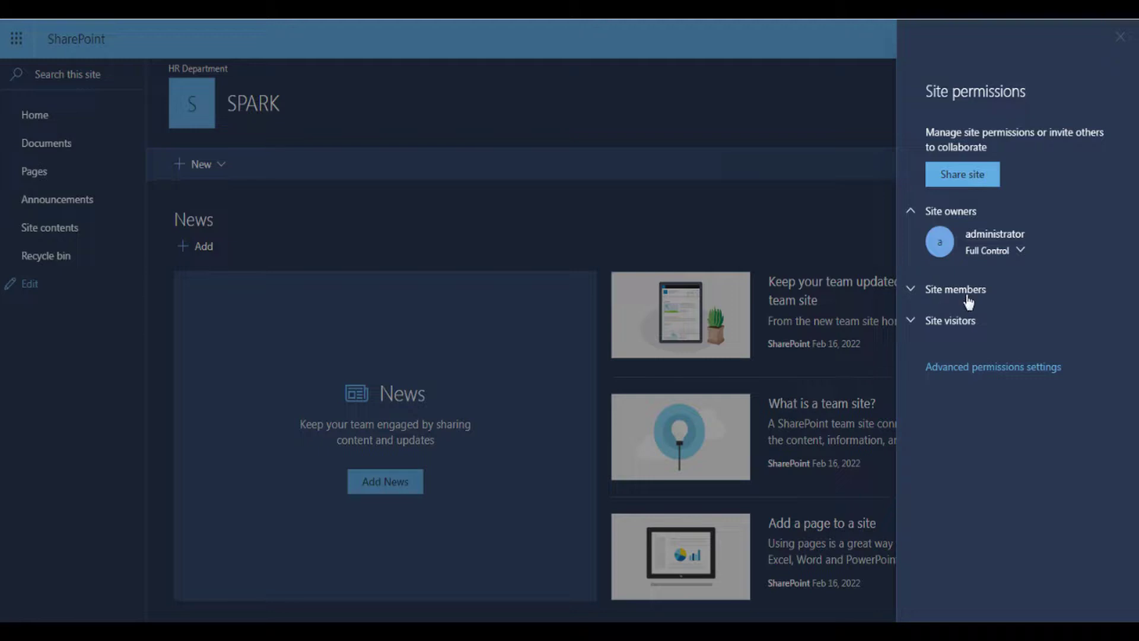
click(914, 292)
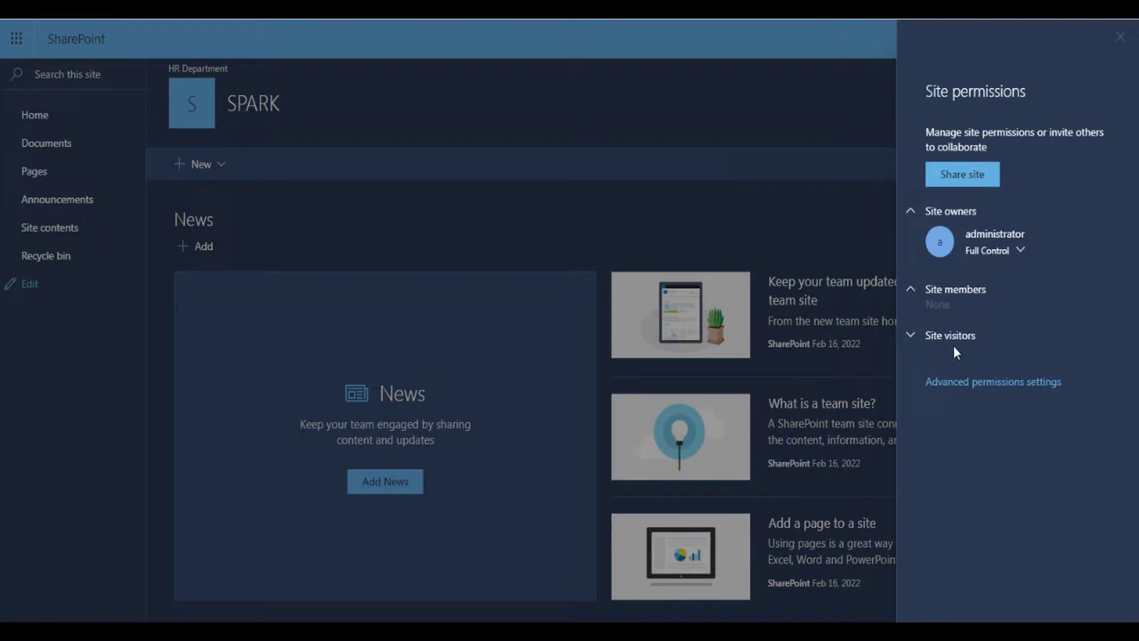
click(912, 338)
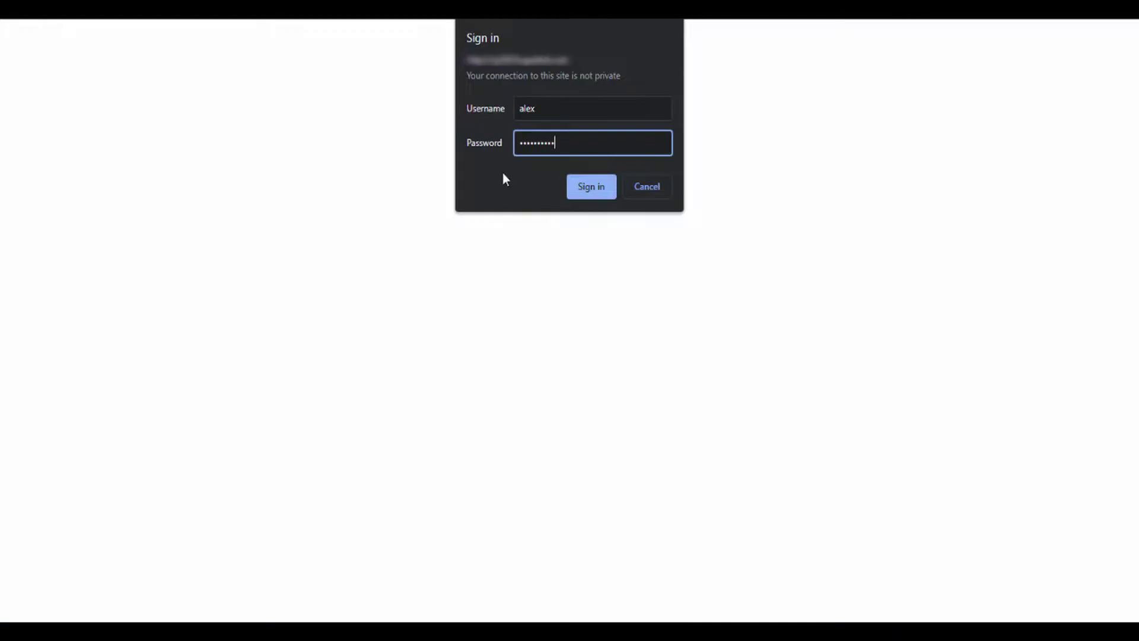
click(603, 192)
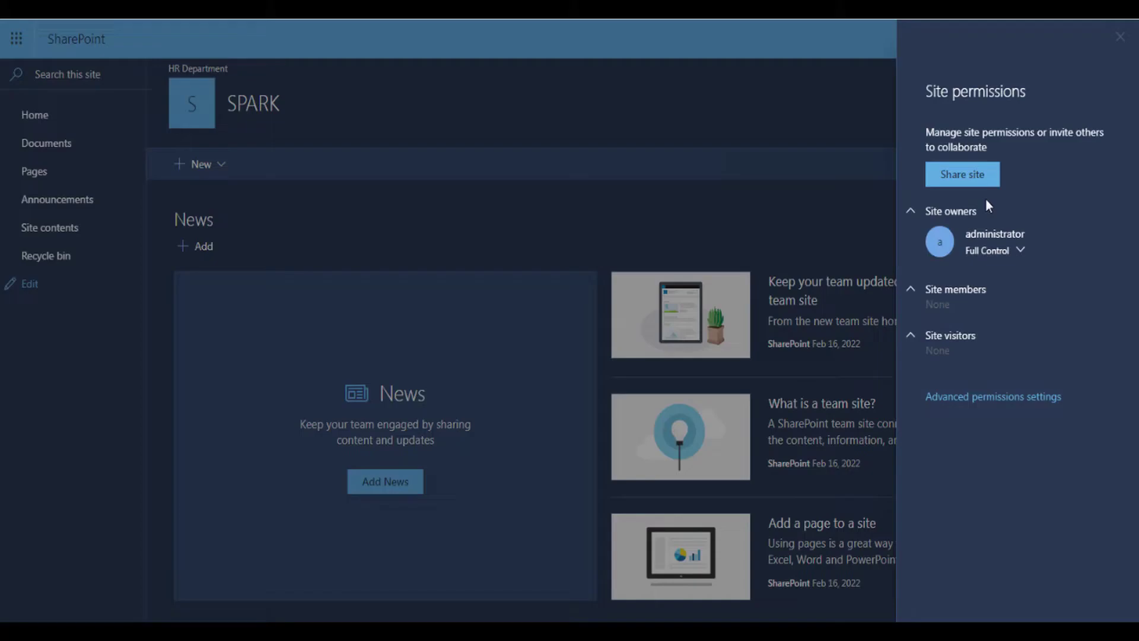
- Share the site with the test user, granting Edit instead of Read
click(963, 174)
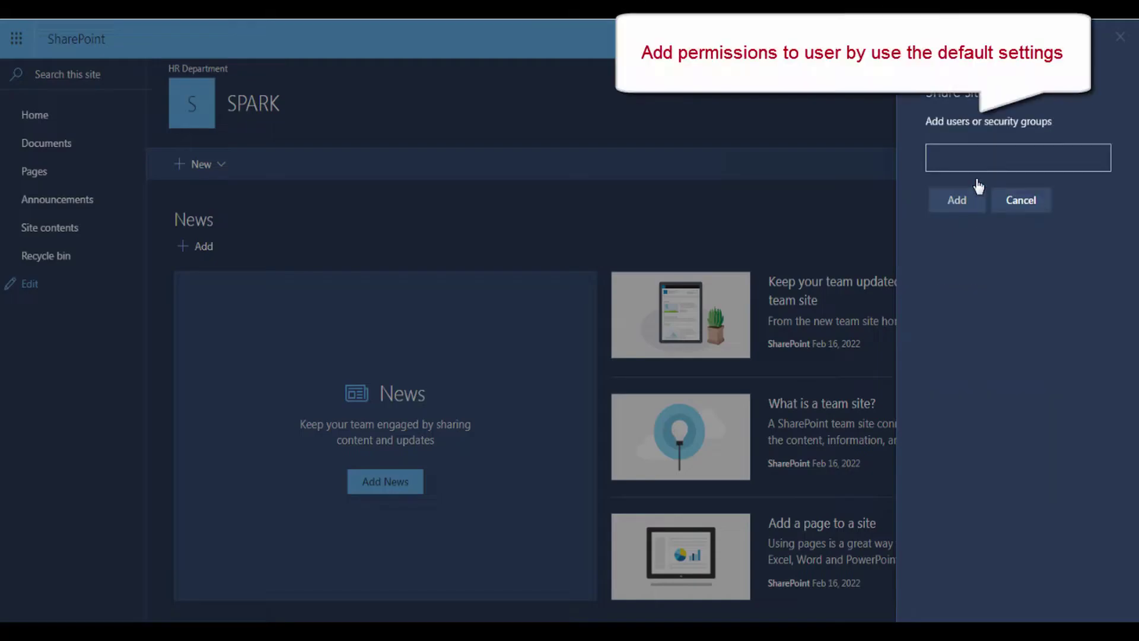
text(ale)
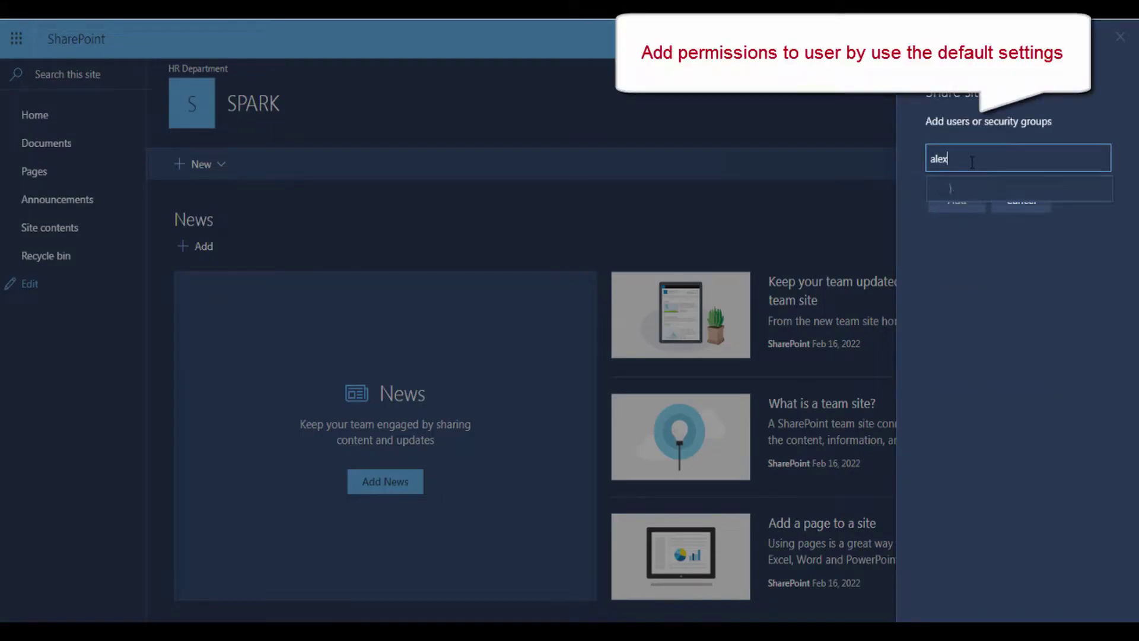
text(x Hidson)
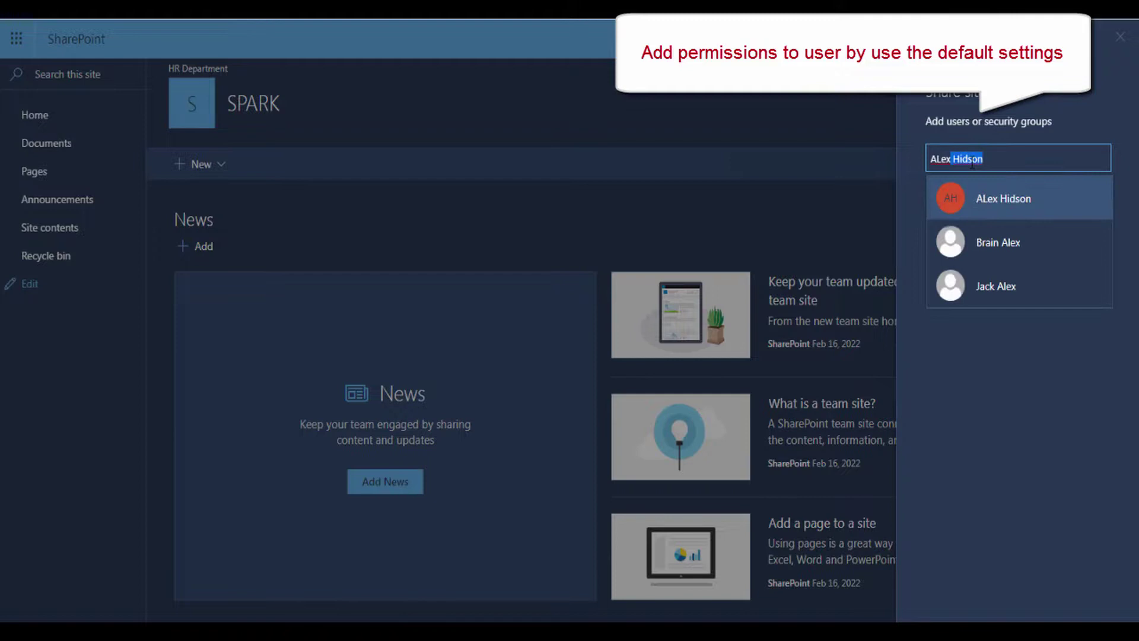
click(973, 196)
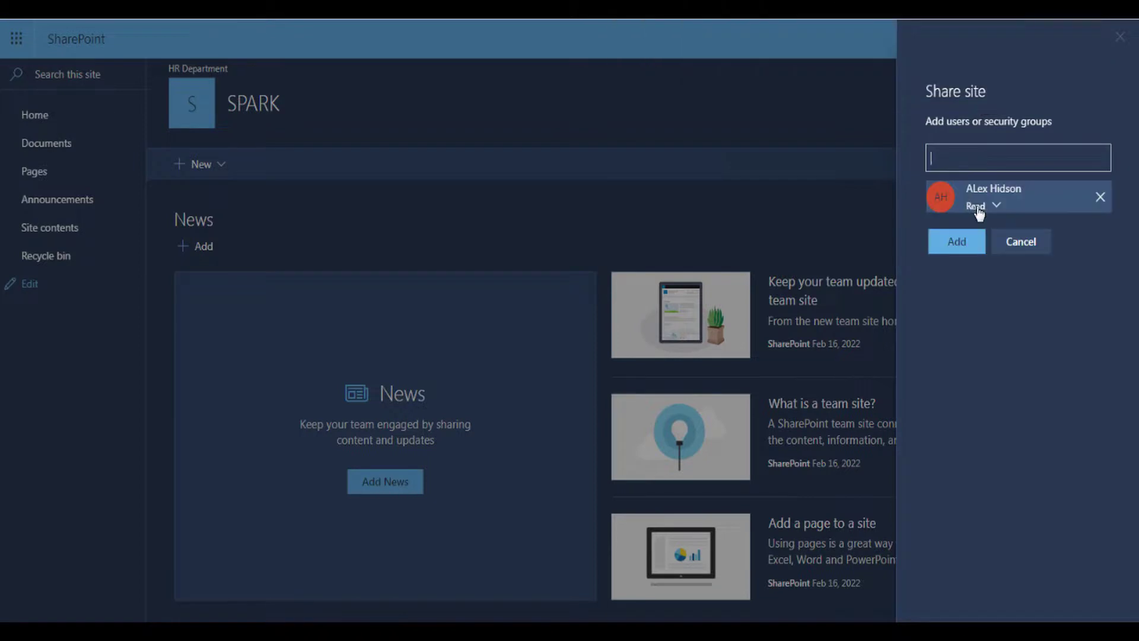
click(977, 206)
click(983, 252)
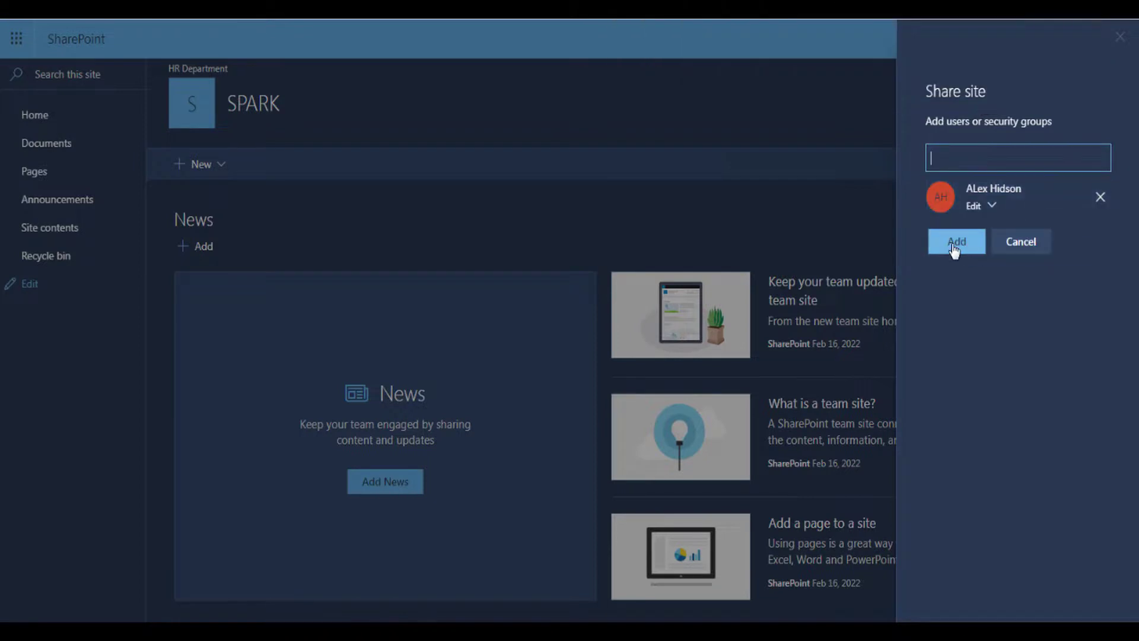
click(954, 245)
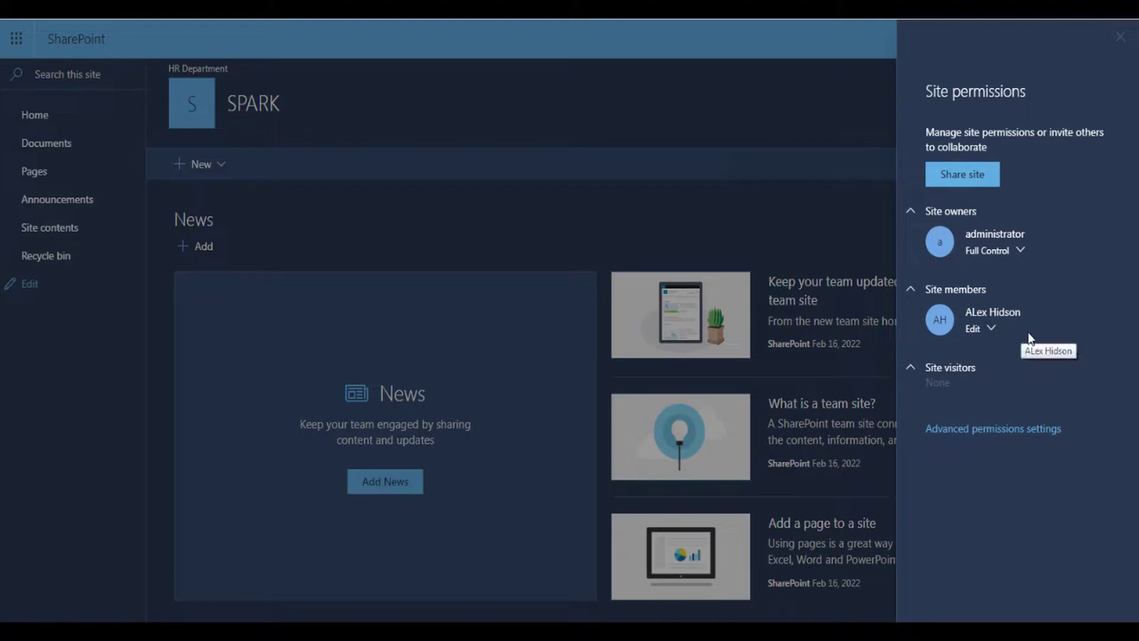
- Close the permissions panel and verify the user's New menu offers lists, libraries, pages and news
click(1120, 37)
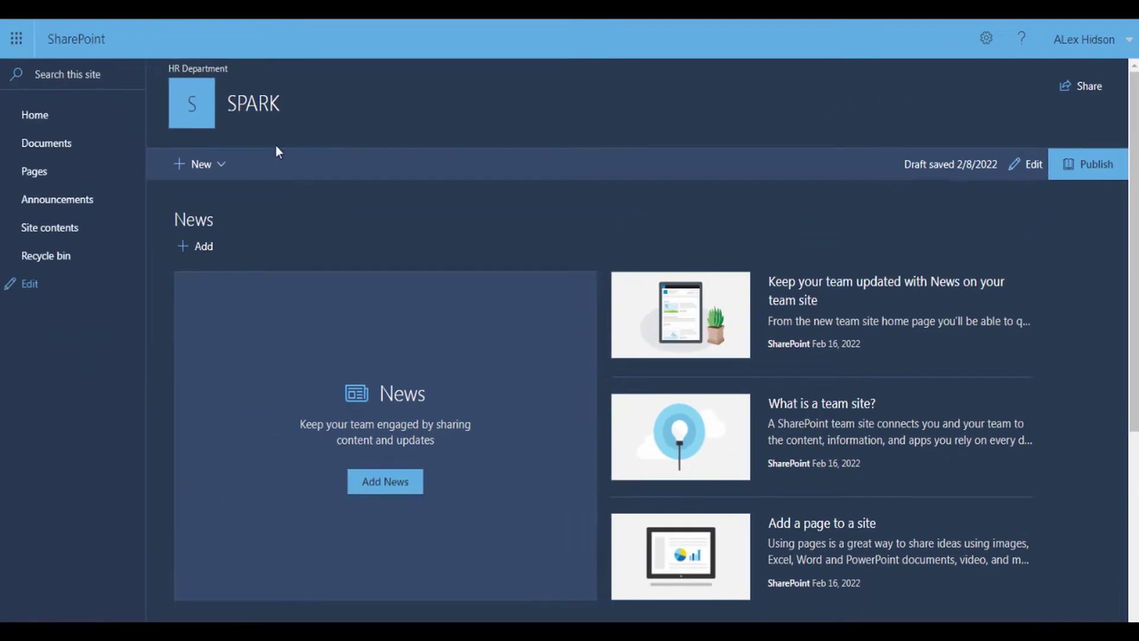
click(223, 165)
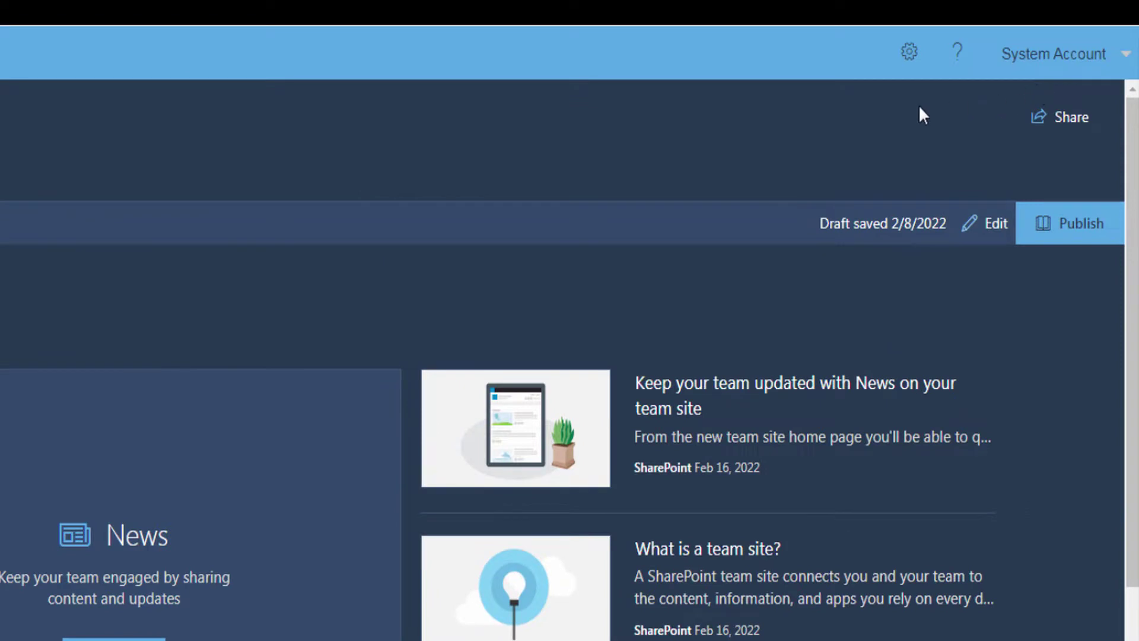
click(908, 59)
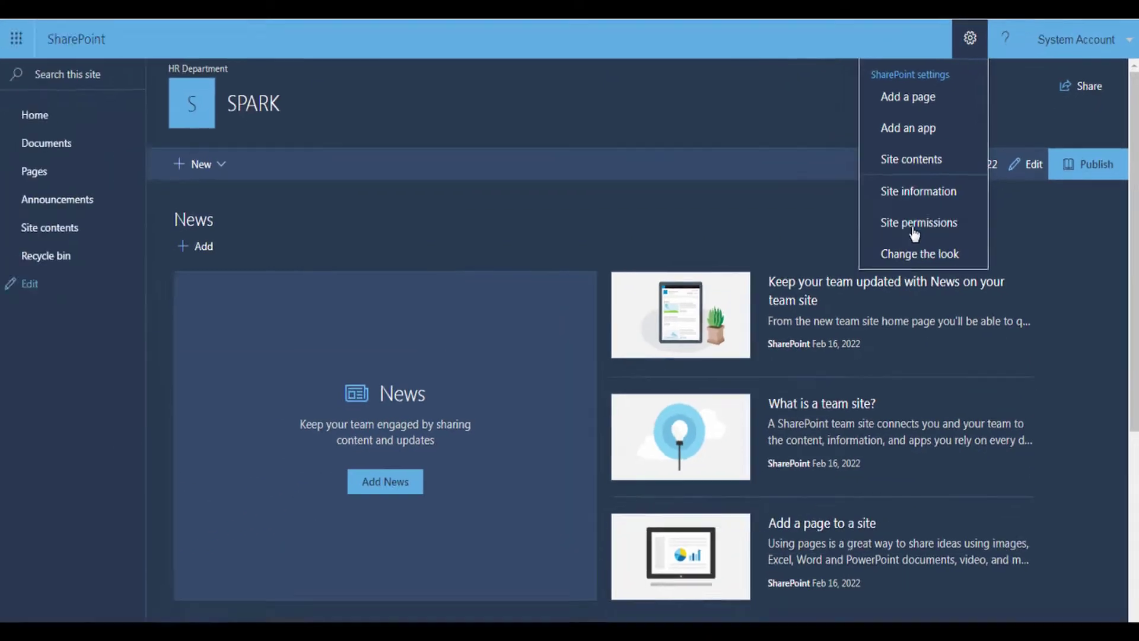
- Go from Site permissions to the Advanced permissions settings page
click(834, 311)
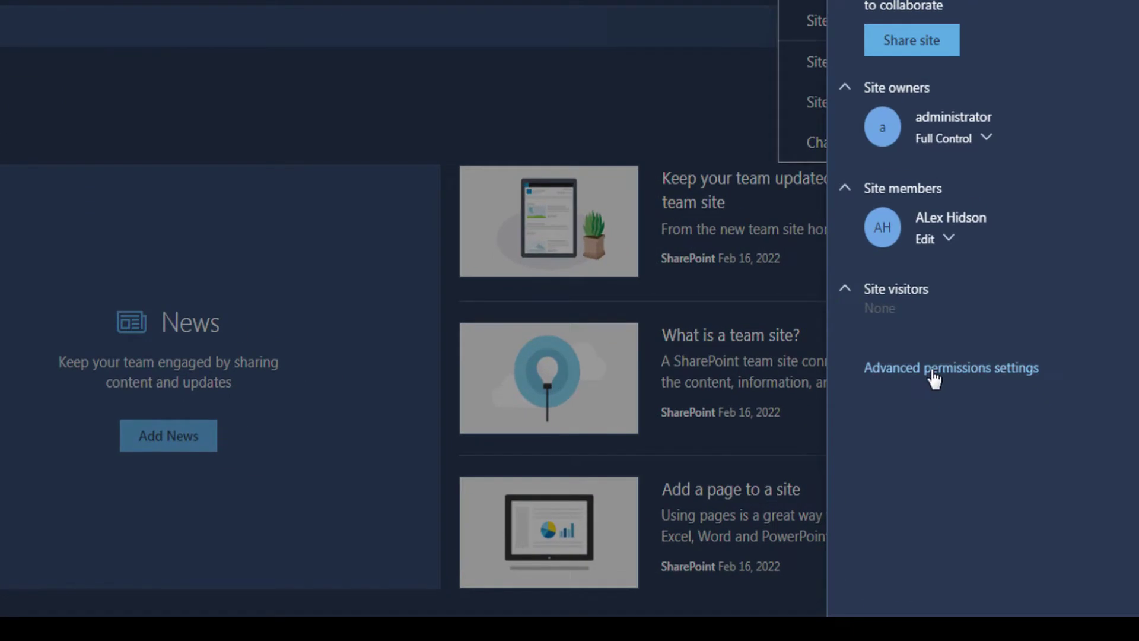
click(932, 370)
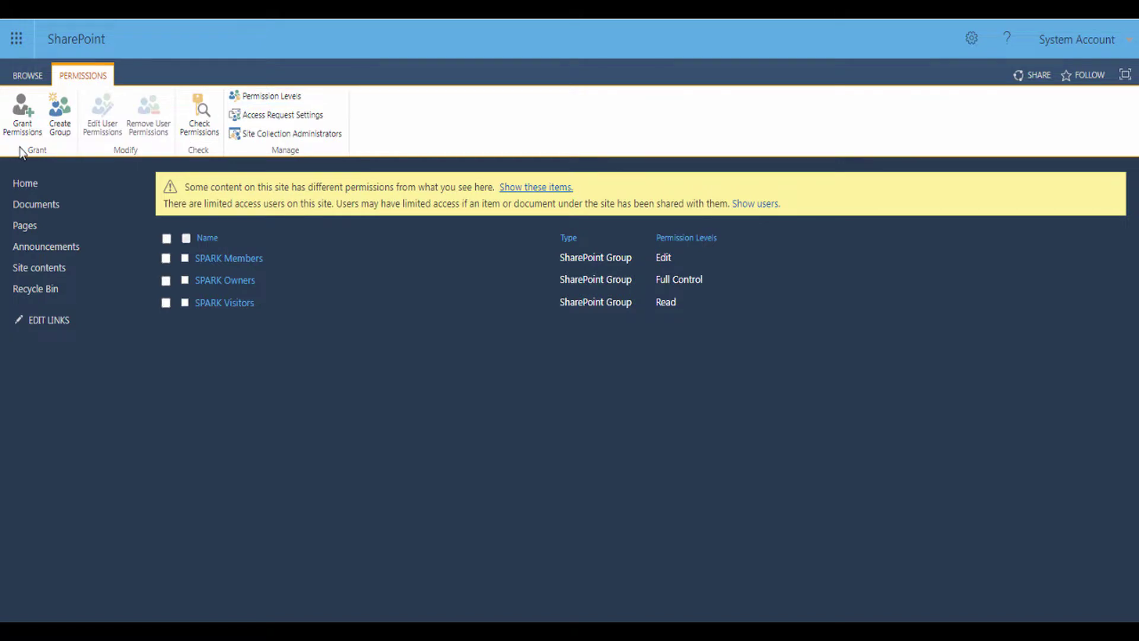
click(22, 118)
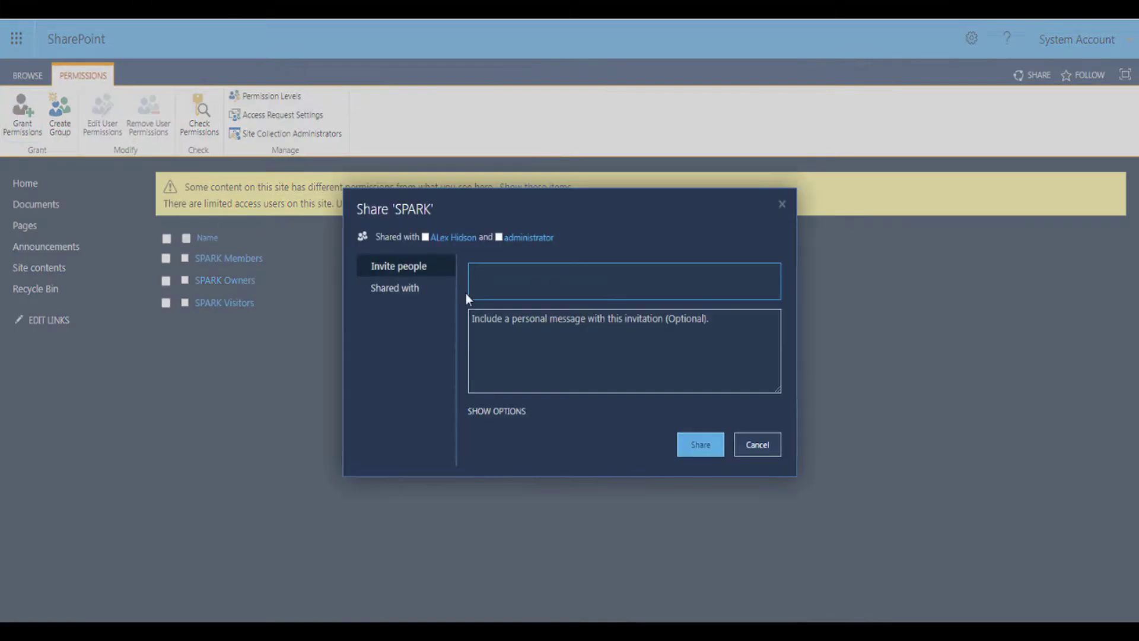
text(mike)
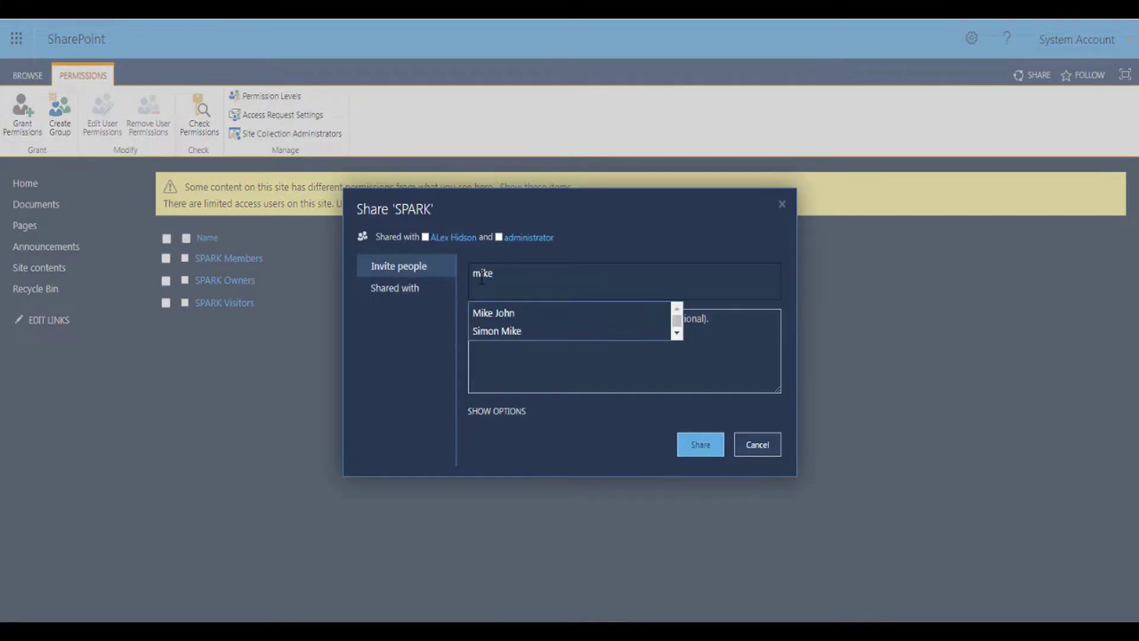
click(492, 312)
click(483, 415)
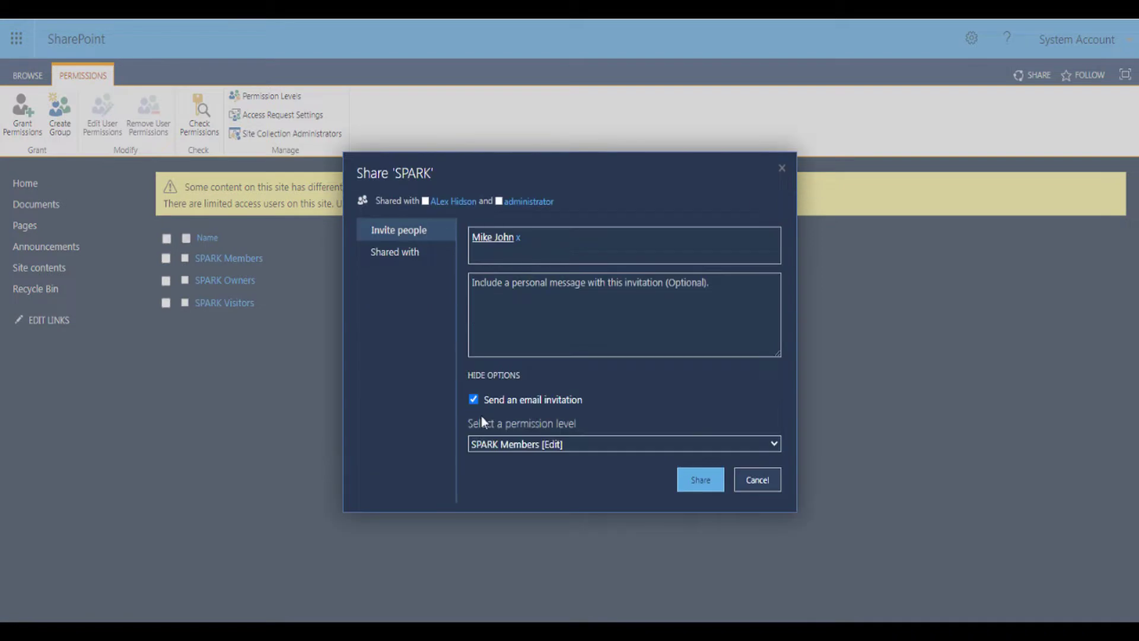
click(485, 442)
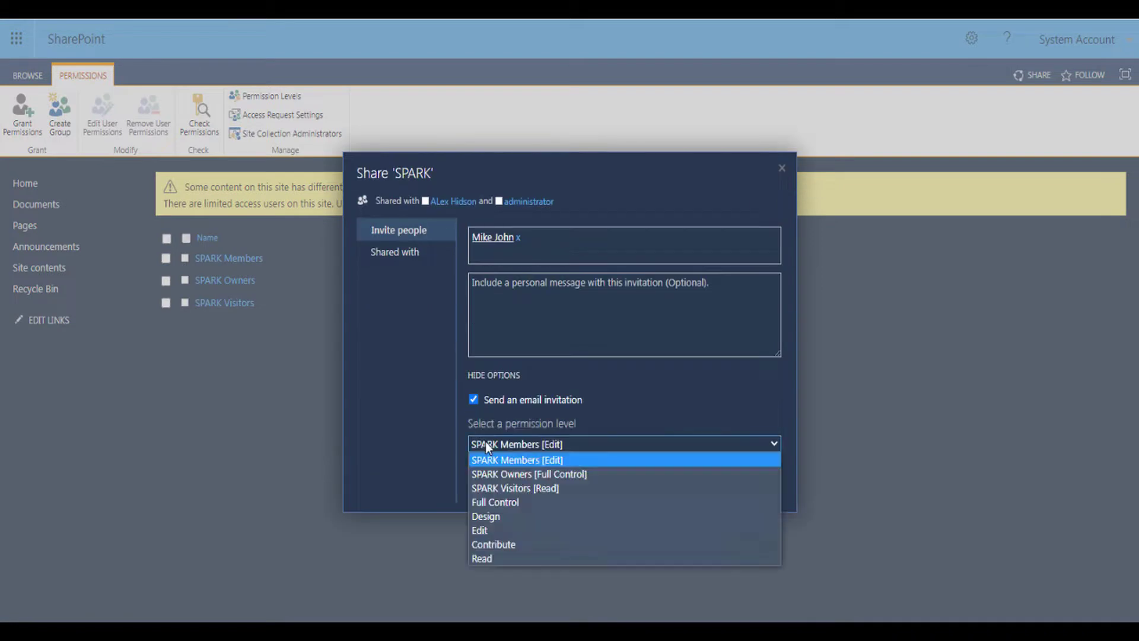
click(494, 545)
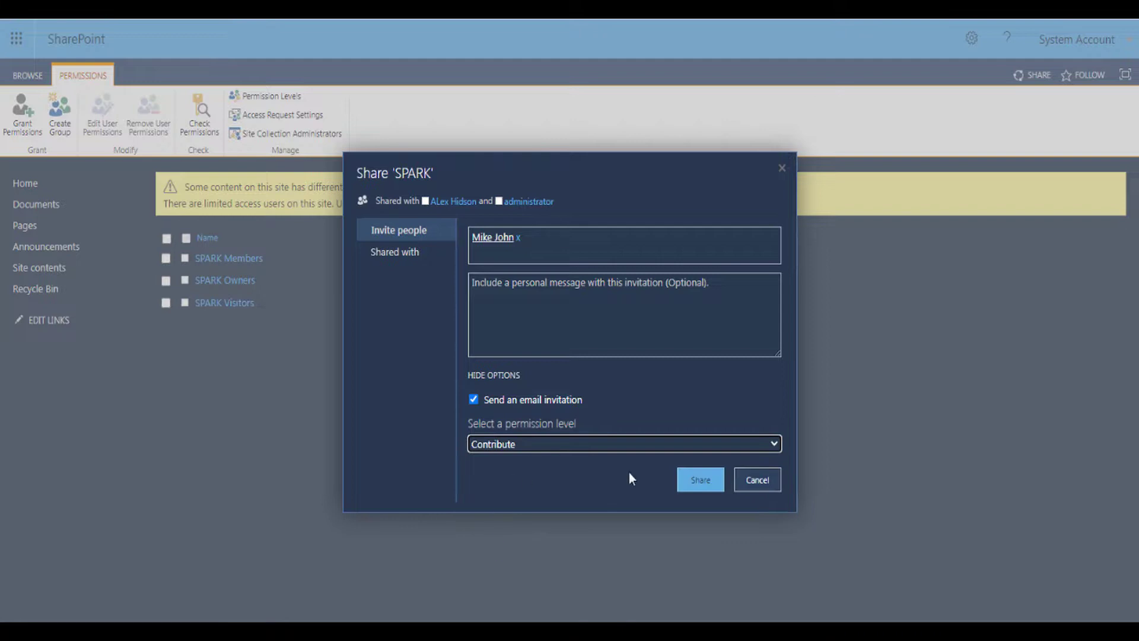
click(747, 482)
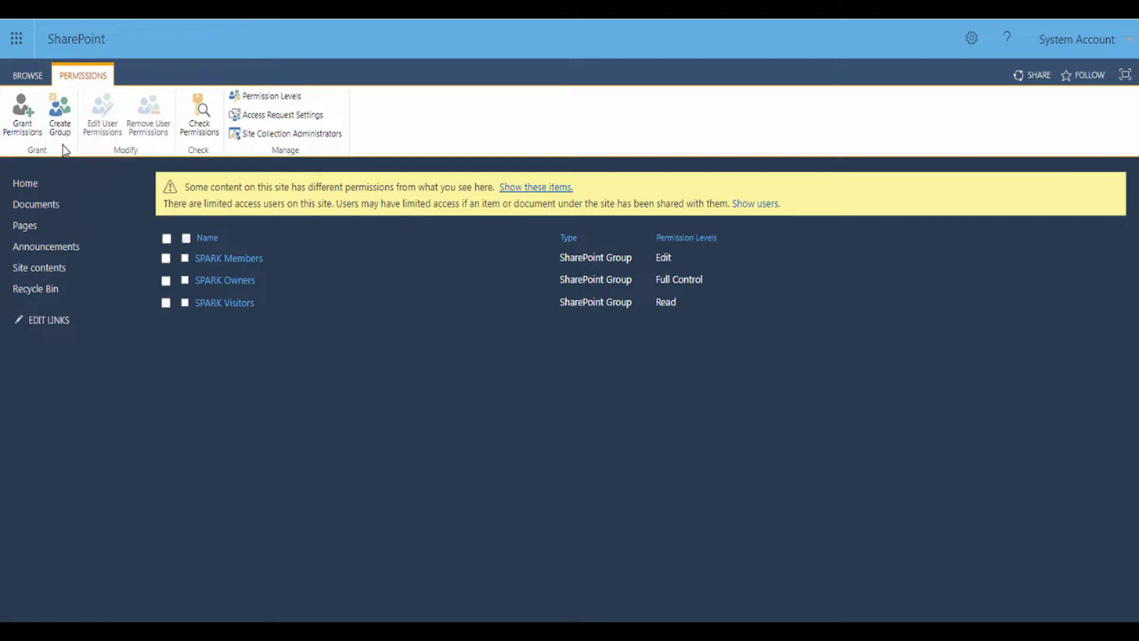
- Show the HR Department site's Permission Levels page from the Permissions ribbon
click(262, 102)
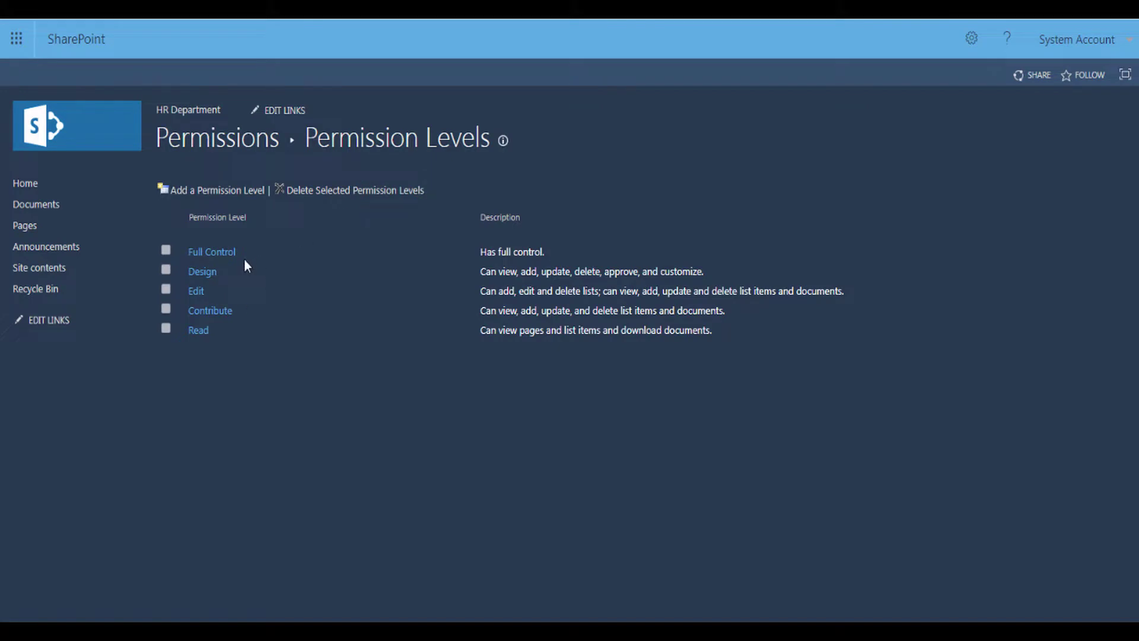
- Open the Contribute level and review its name, description and permission checkboxes
click(211, 311)
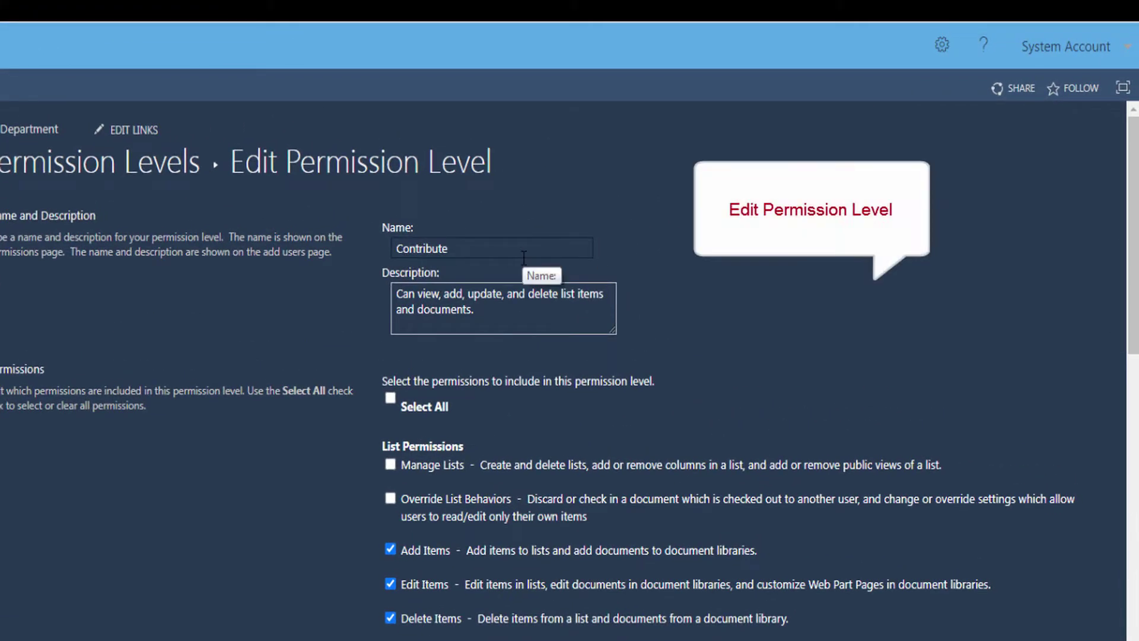
click(524, 255)
click(526, 321)
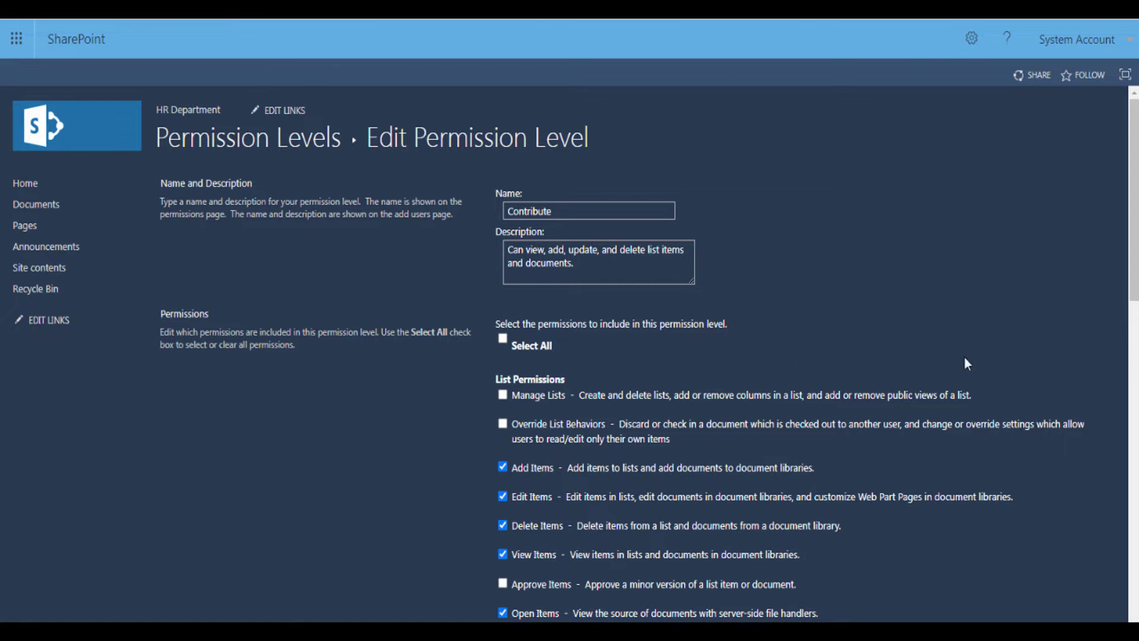
drag(1133, 276, 1133, 608)
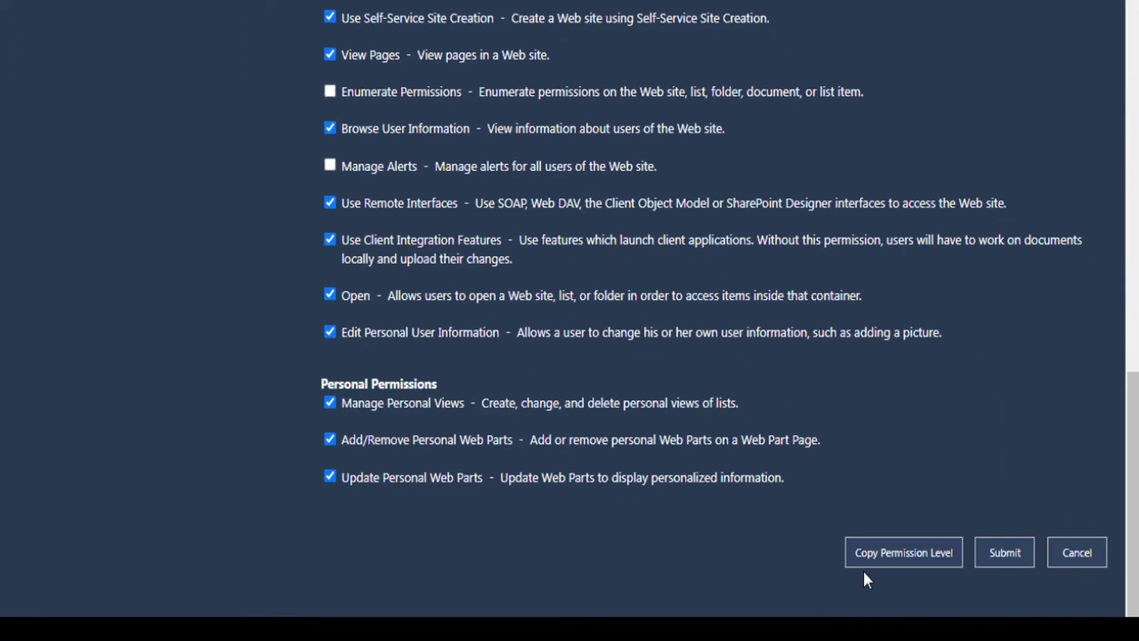
- Copy Contribute as level 'Add', described 'Can view, add items for Leave Request List', without Edit/Delete Items
click(913, 556)
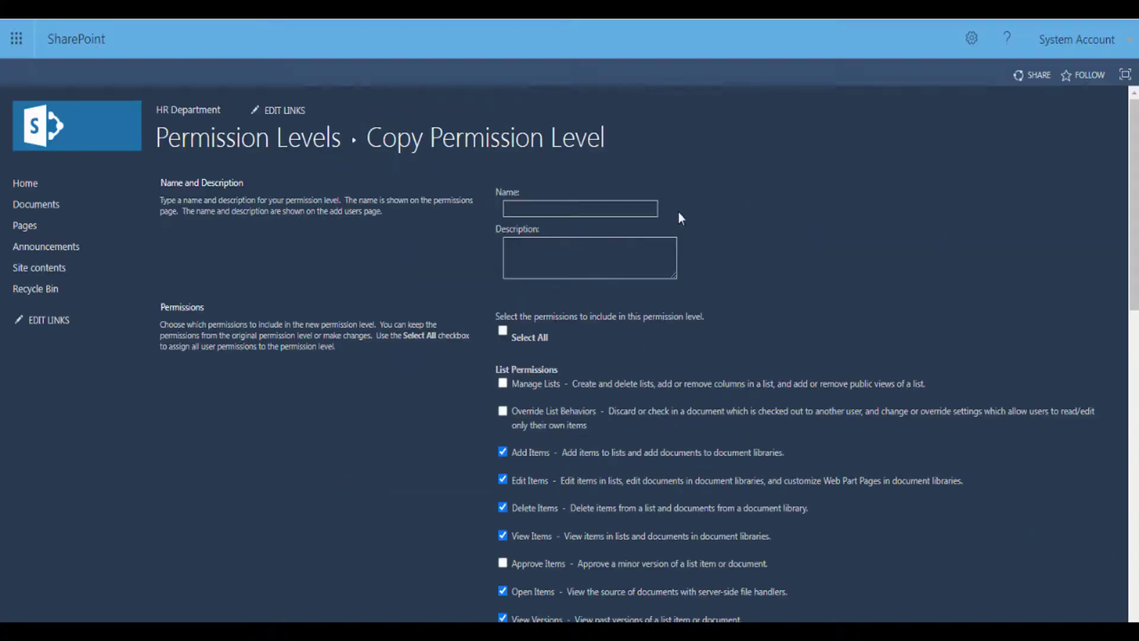
click(639, 210)
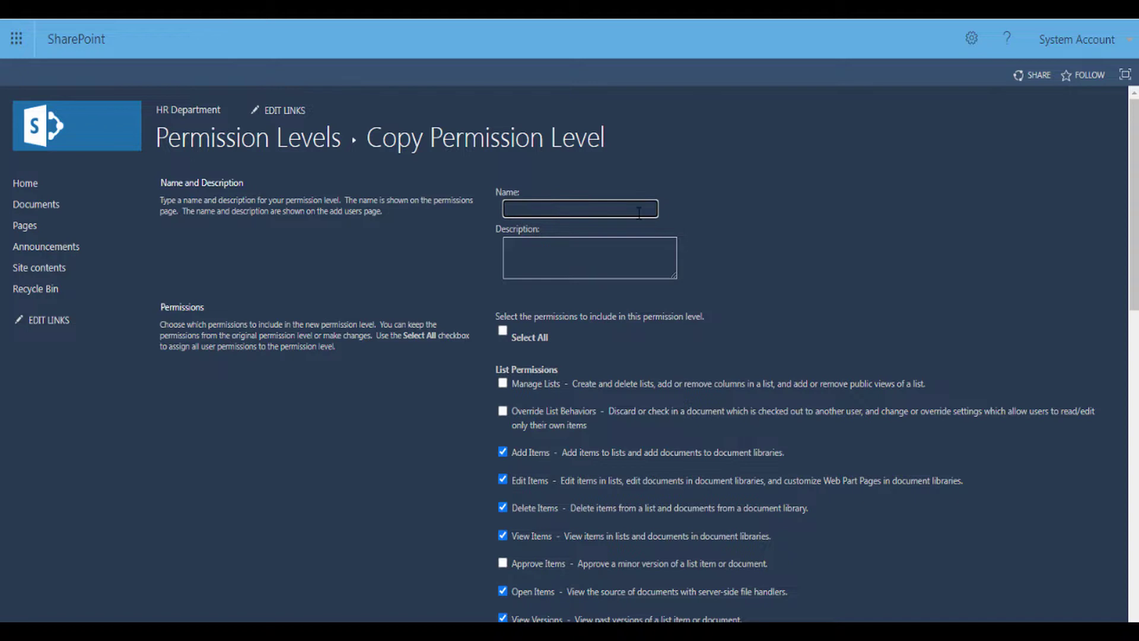
text(Add)
click(566, 258)
text(Can)
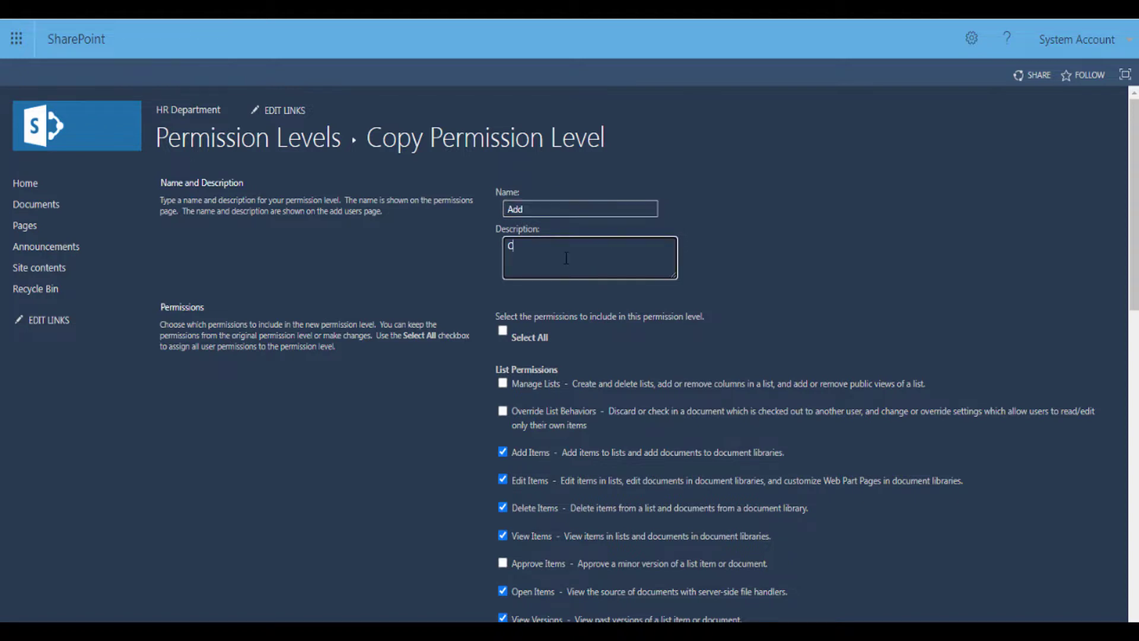
text(view , add  items for Leave Request List)
click(591, 390)
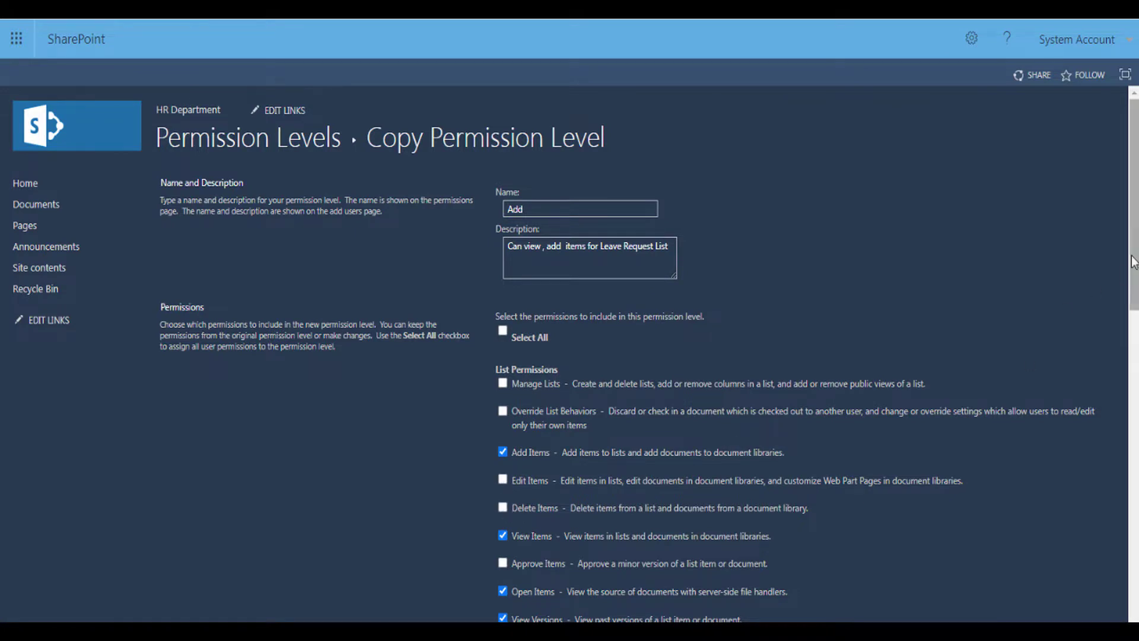
drag(1134, 279, 1134, 597)
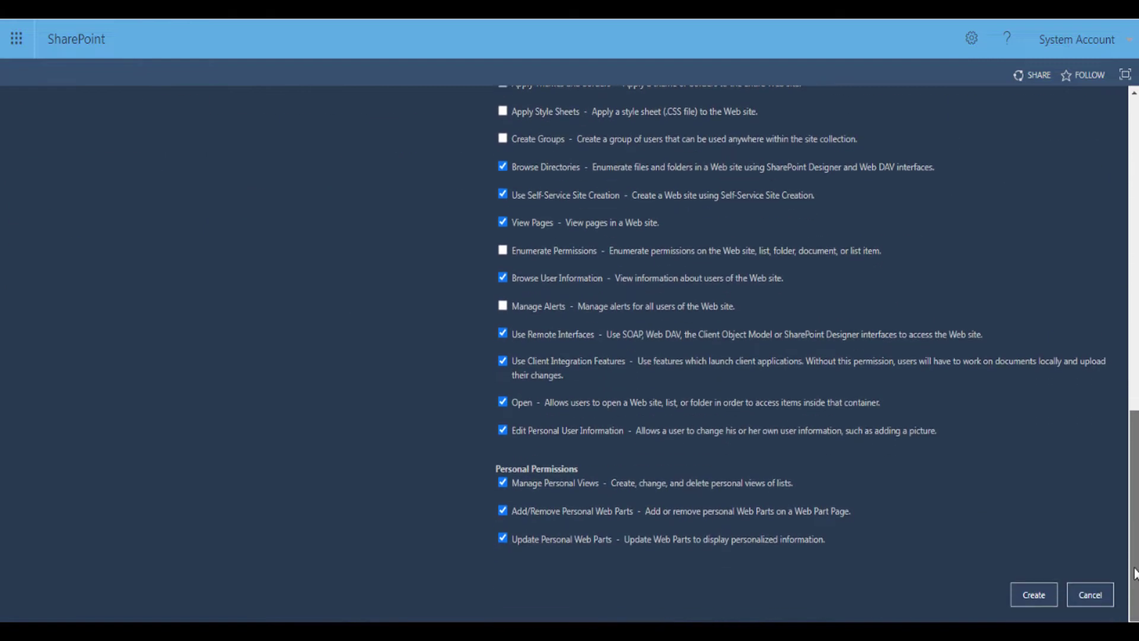
click(1033, 594)
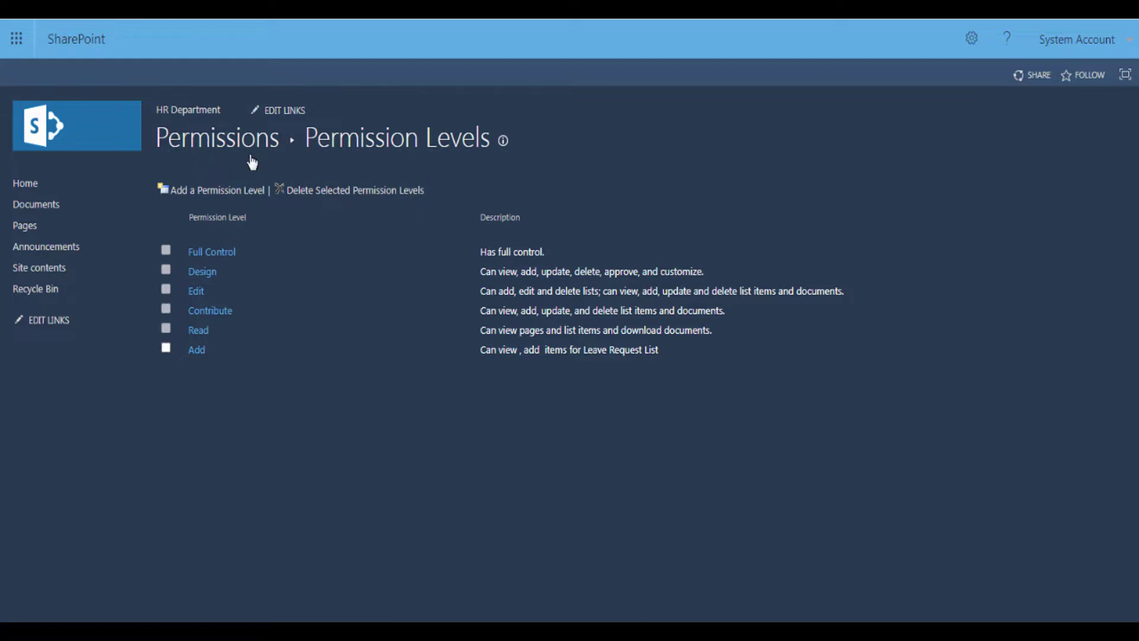
- Return to the HR Department home page via the breadcrumb and open Leave Request
click(177, 113)
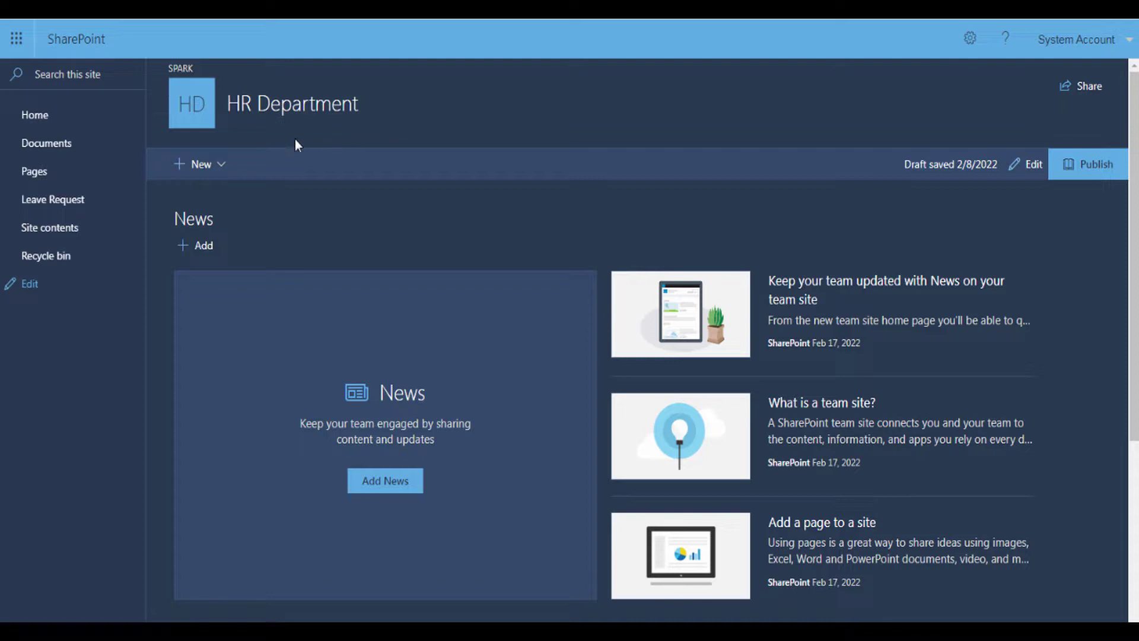
click(53, 202)
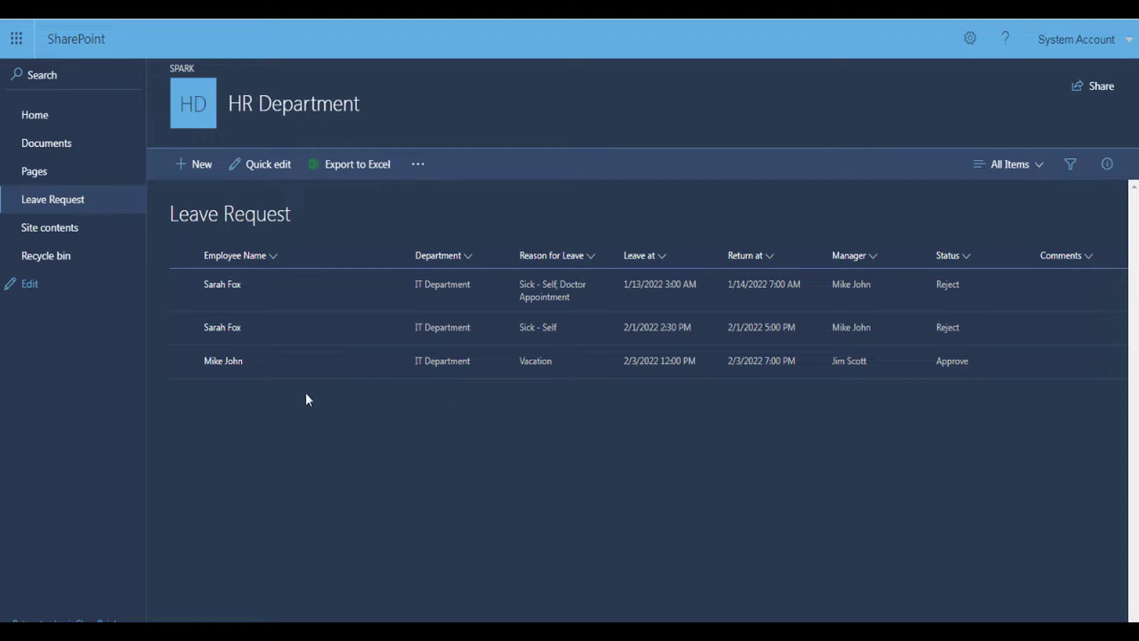
- Leave the Leave Request list via HR Department home and go up to the SPARK site
click(36, 121)
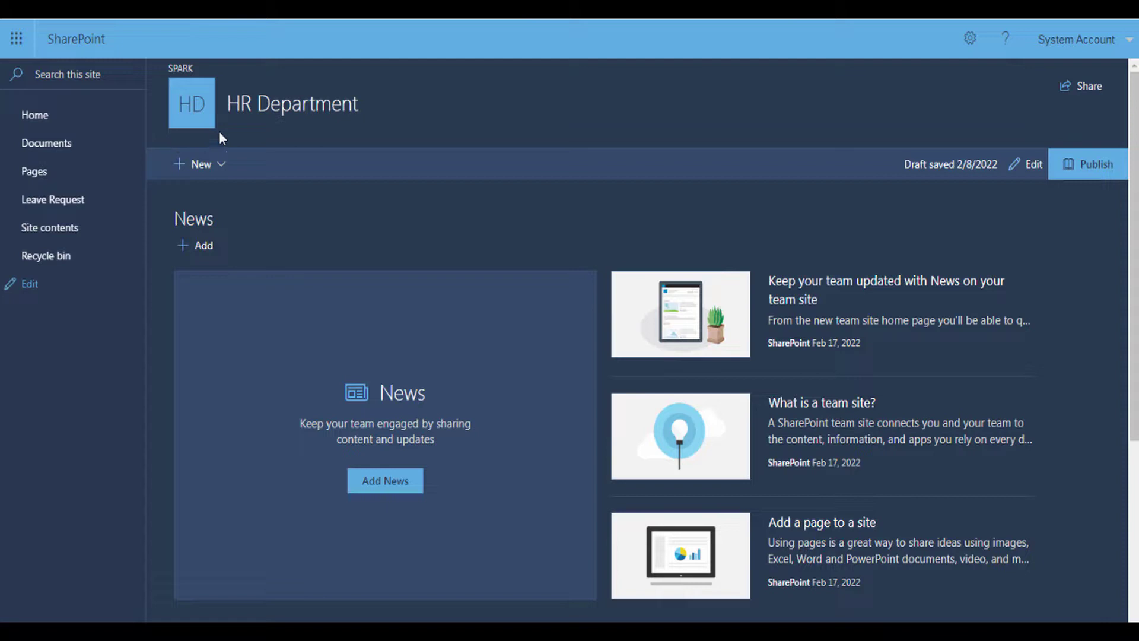
click(180, 70)
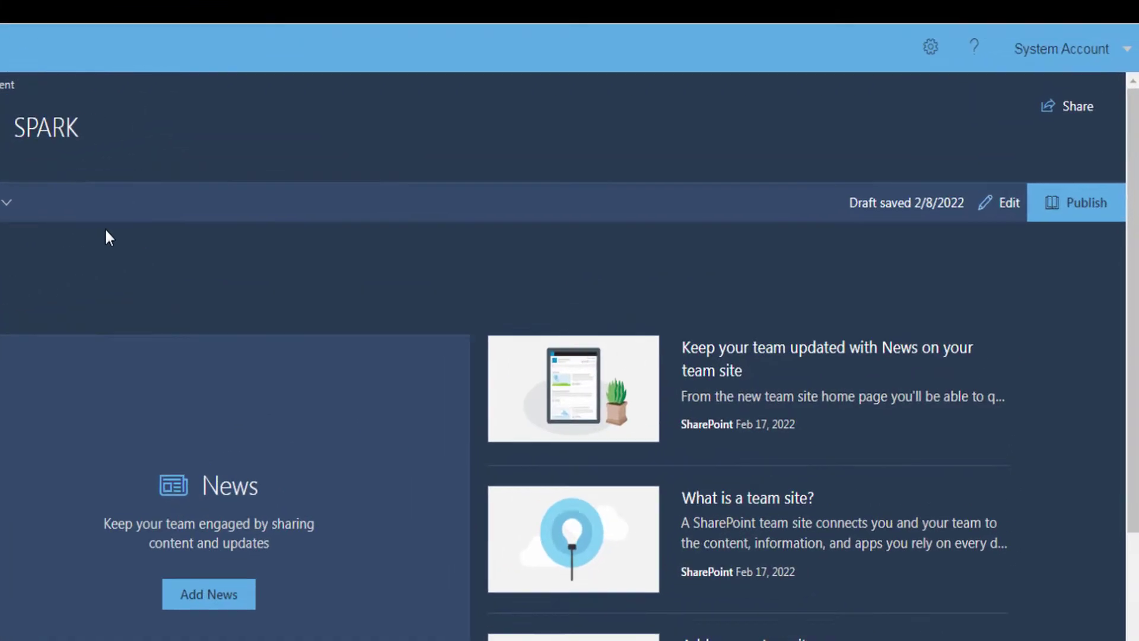
- Go through SPARK's site settings to People and Groups and show all site groups
click(917, 53)
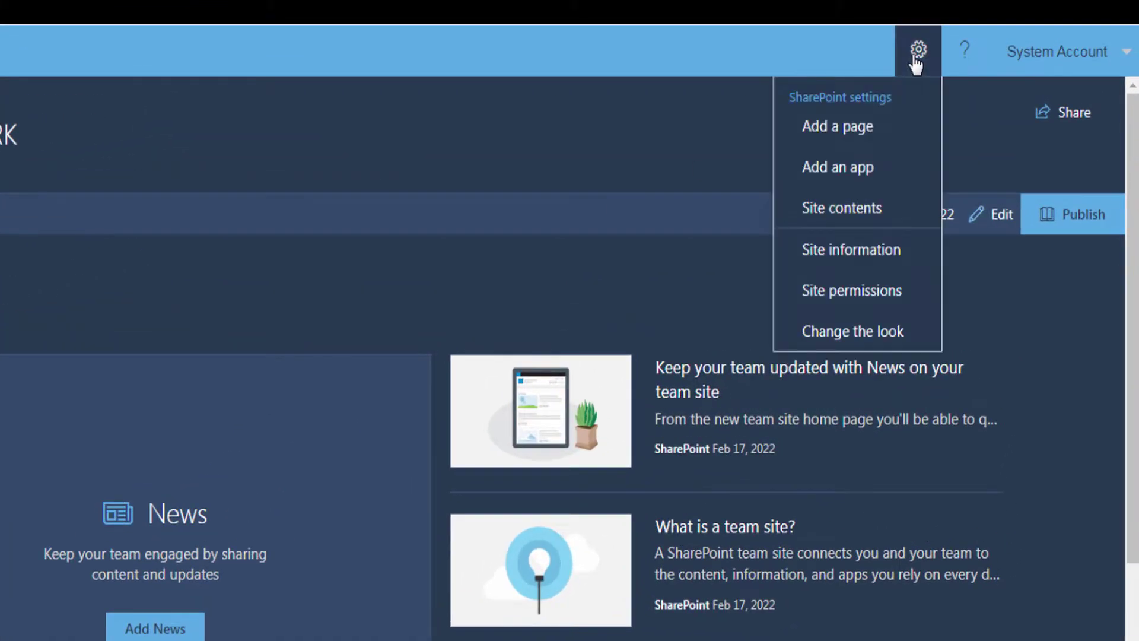
click(873, 254)
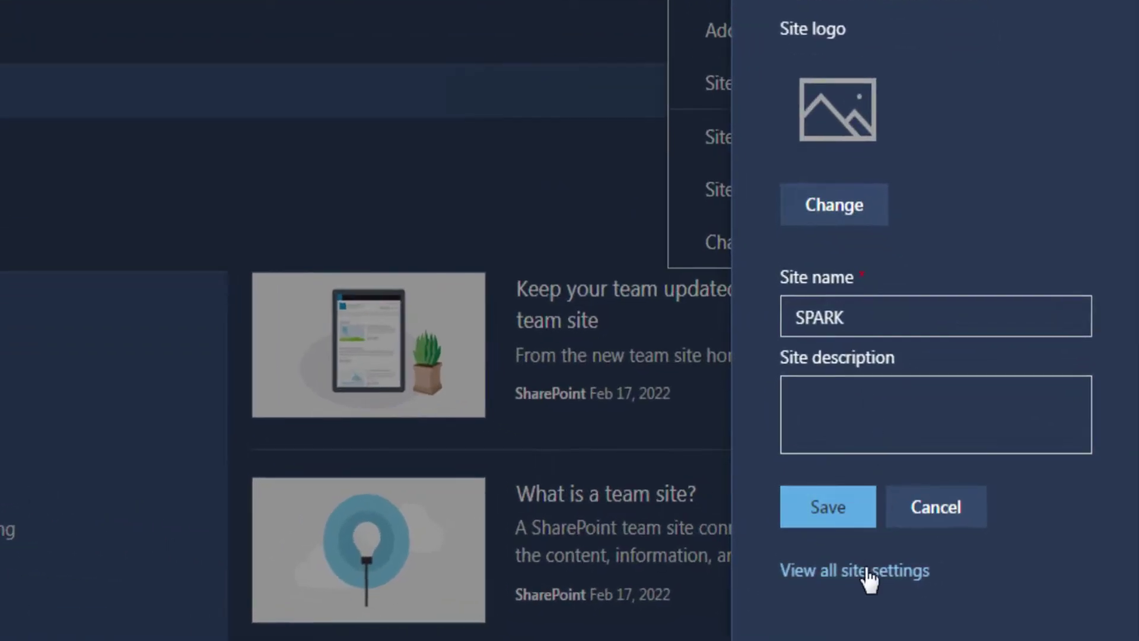
click(867, 578)
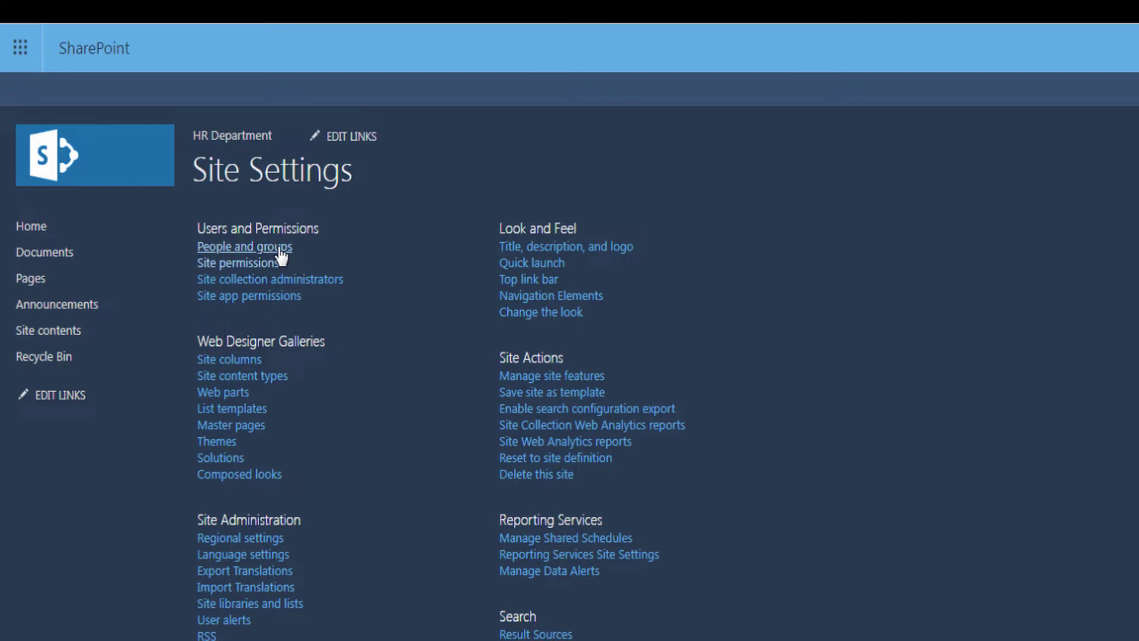
click(281, 256)
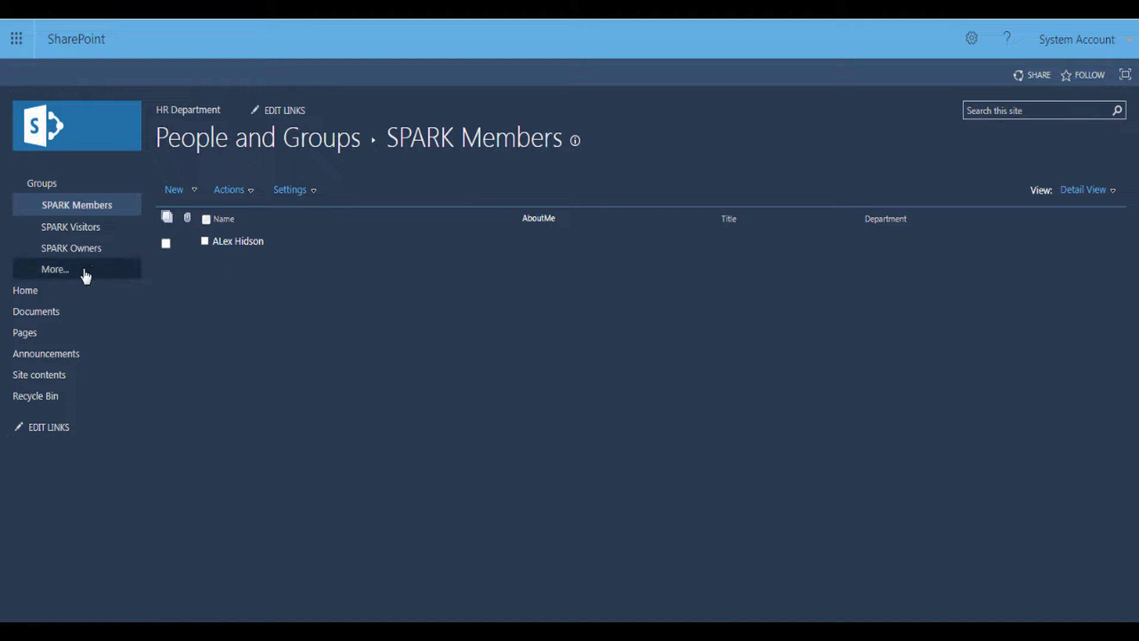
click(54, 272)
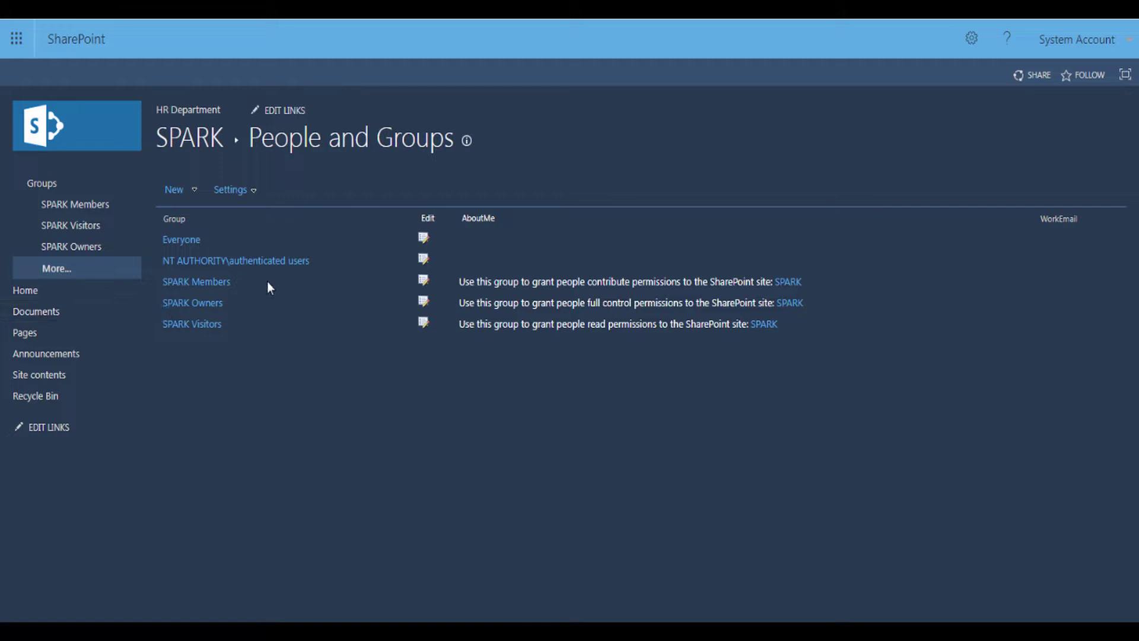
click(194, 190)
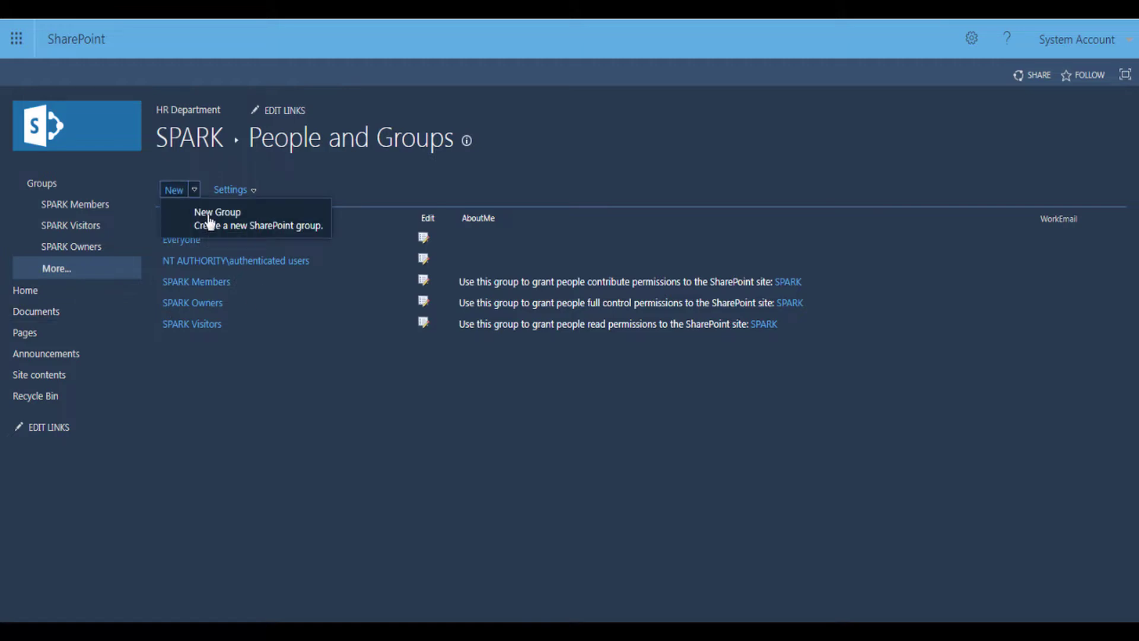
- Create the 'All organization users' group with Read permission and a read-access description
click(209, 219)
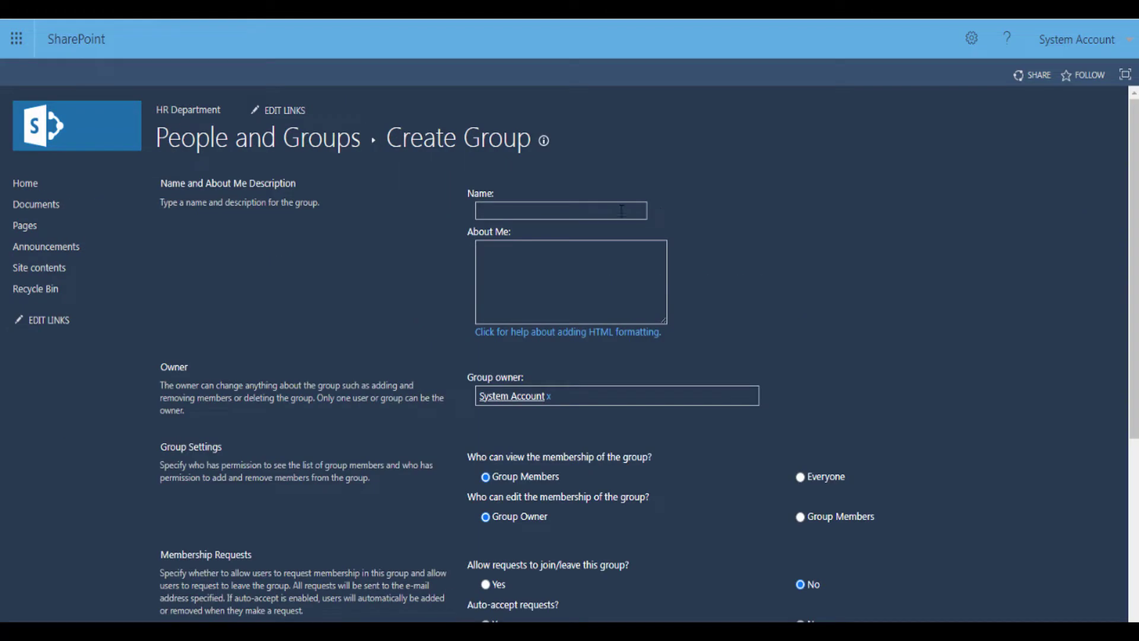
click(623, 210)
text(All organization users)
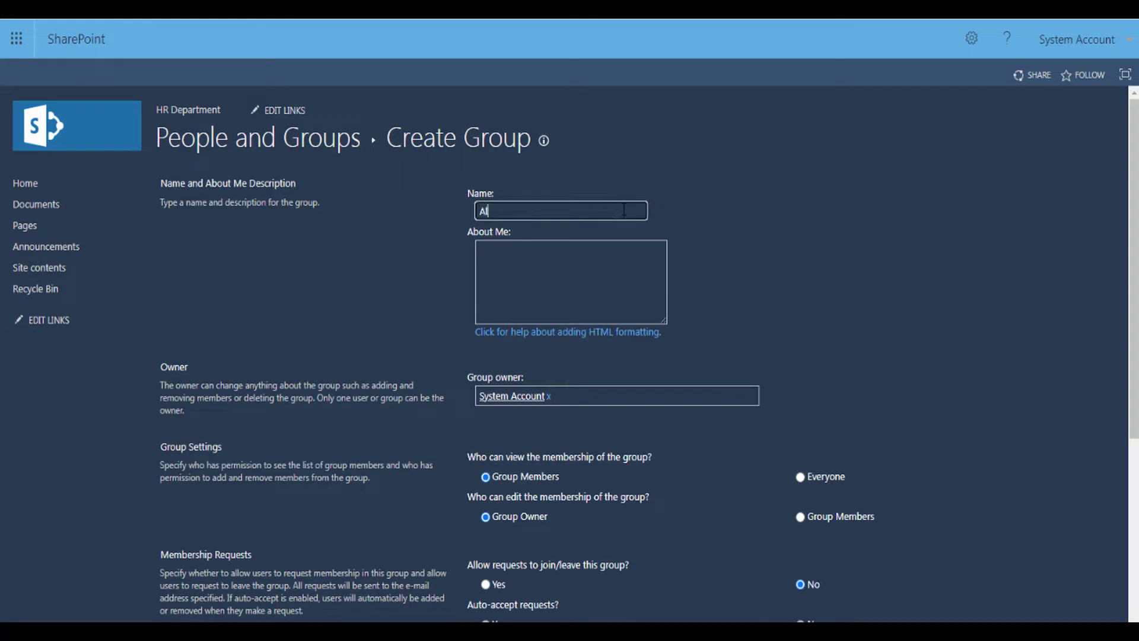
click(572, 267)
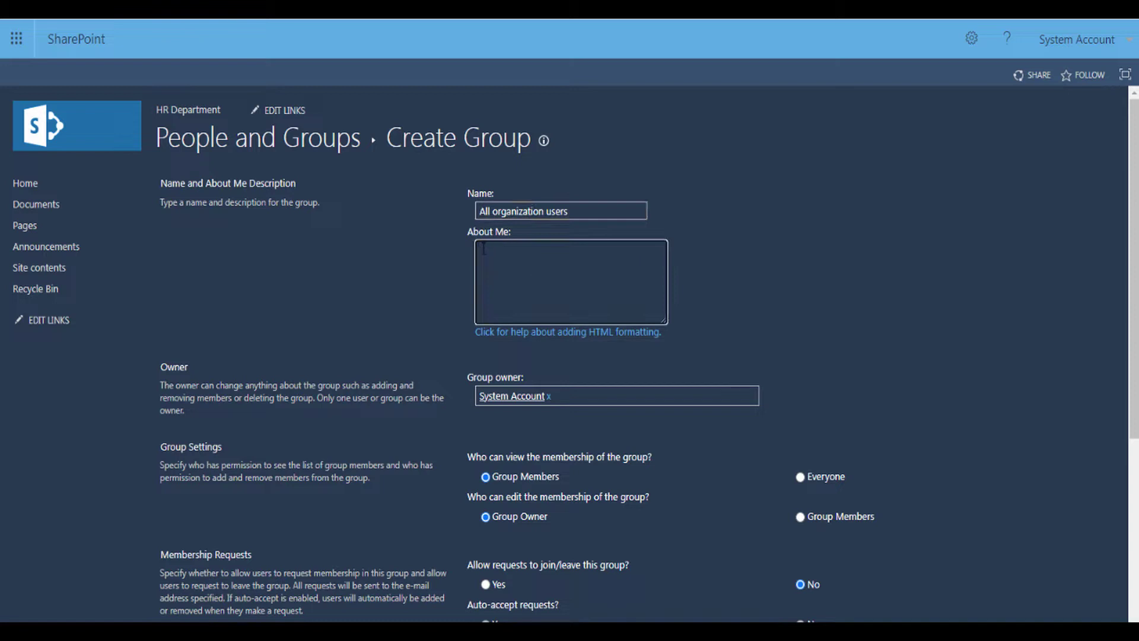
text(Use this group to grant people read permissions to the SharePoint Site)
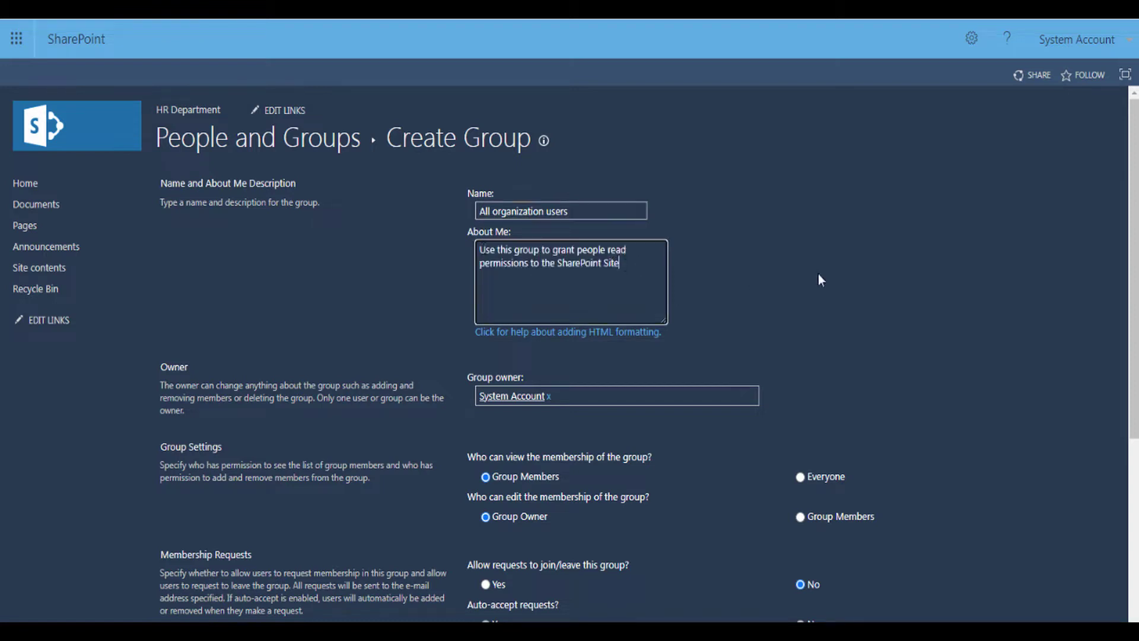
drag(1134, 160, 1126, 617)
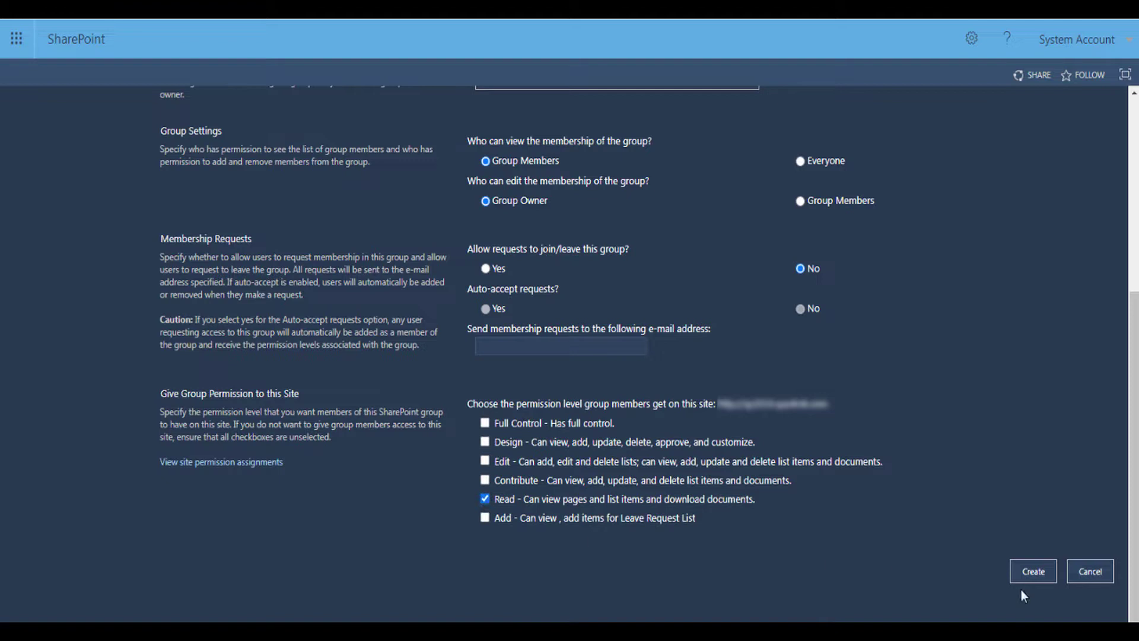
click(1032, 571)
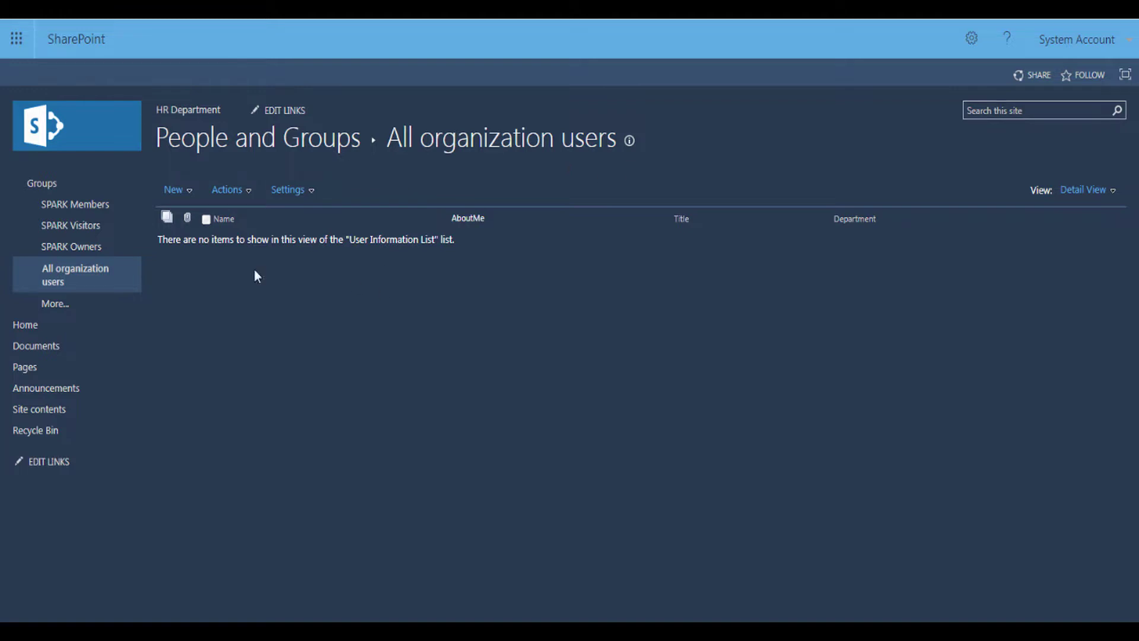
- Add NT AUTHORITY\authenticated users to All organization users, then return to the groups list
click(187, 192)
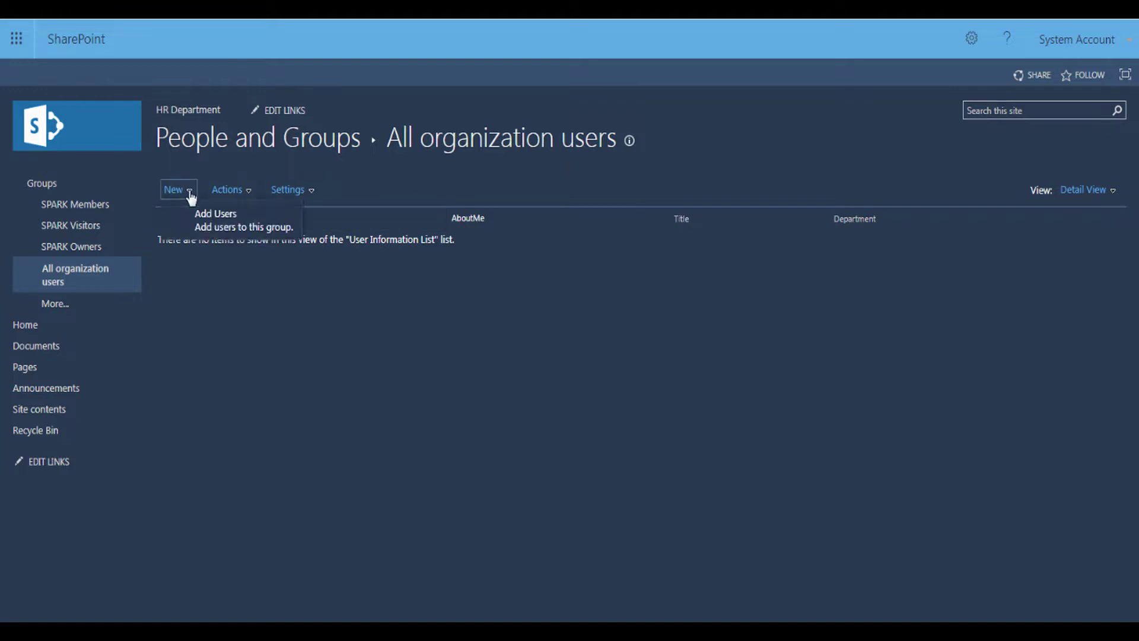
click(214, 215)
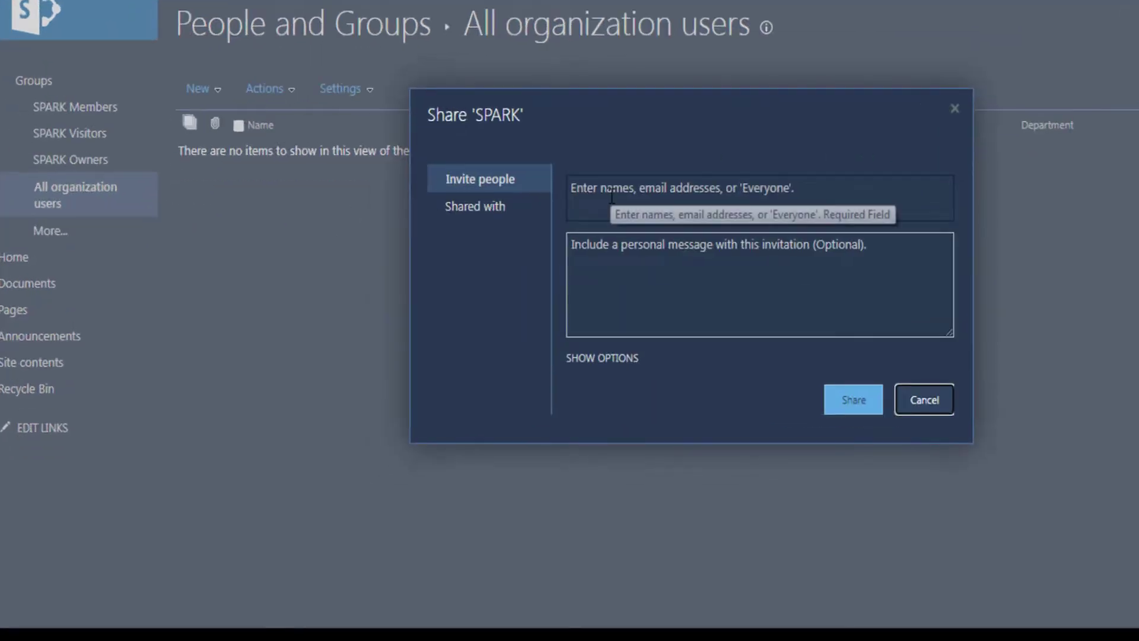
click(656, 188)
key(ctrl+v)
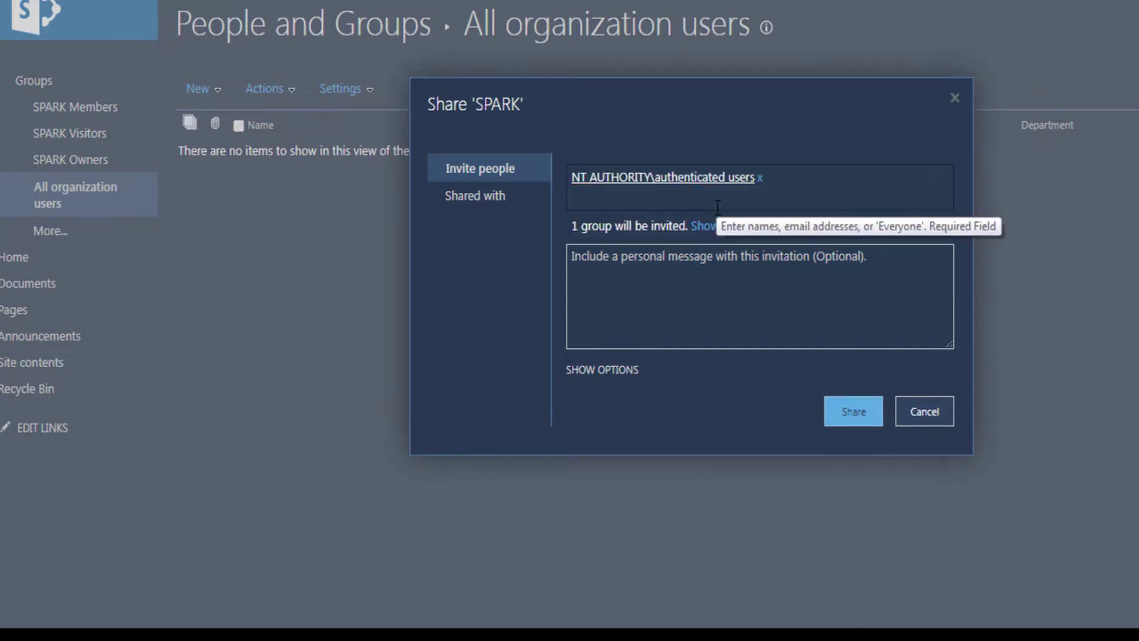
click(778, 196)
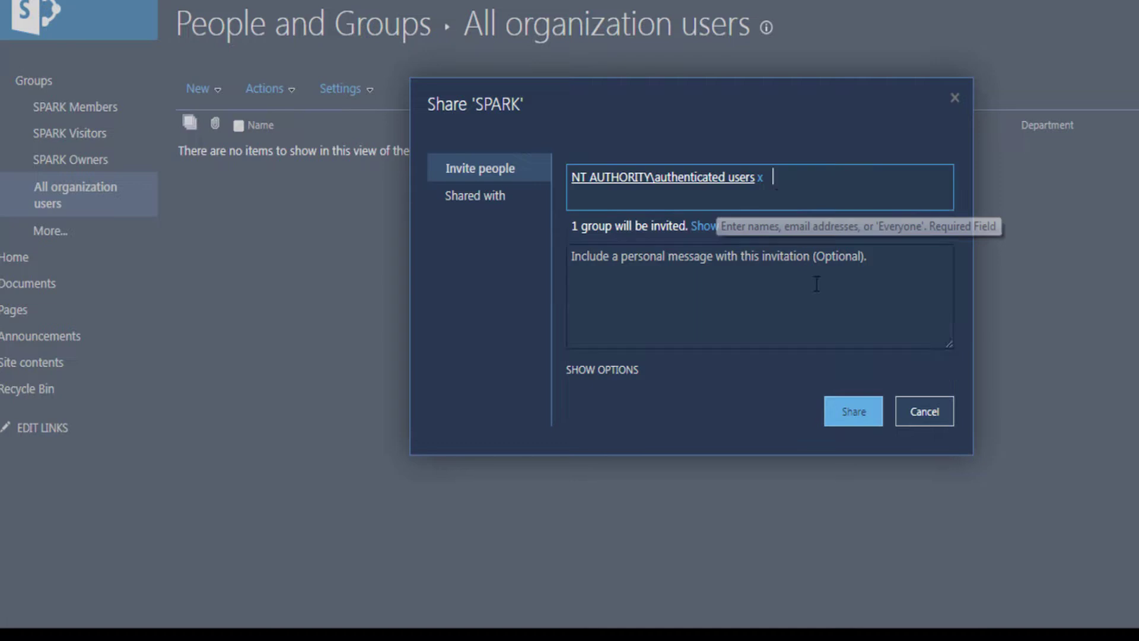
click(852, 411)
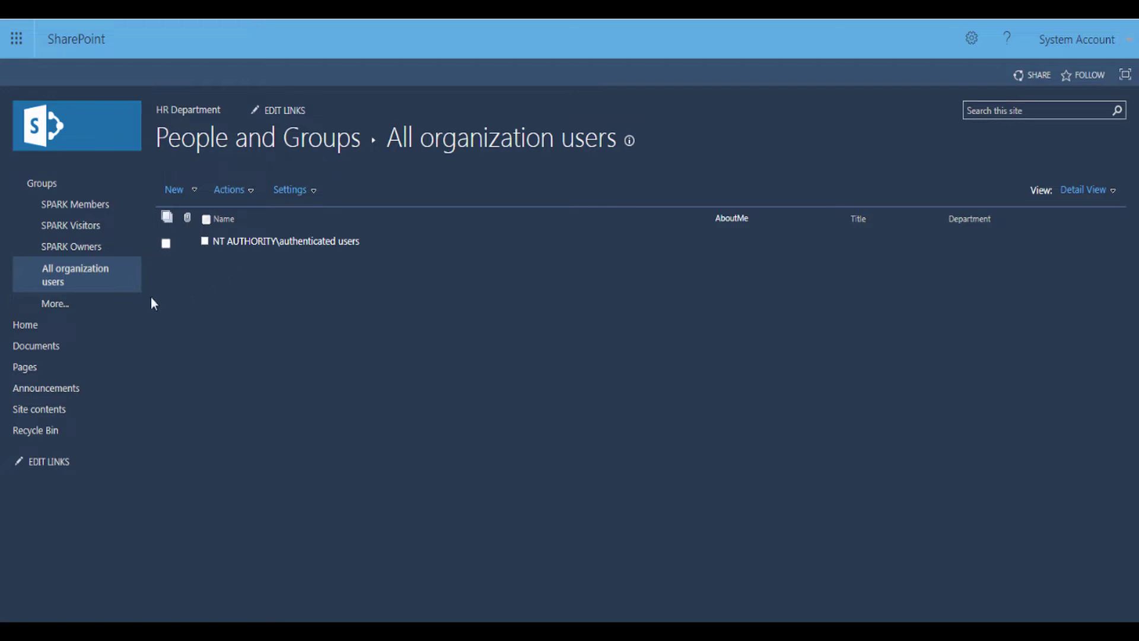
click(75, 310)
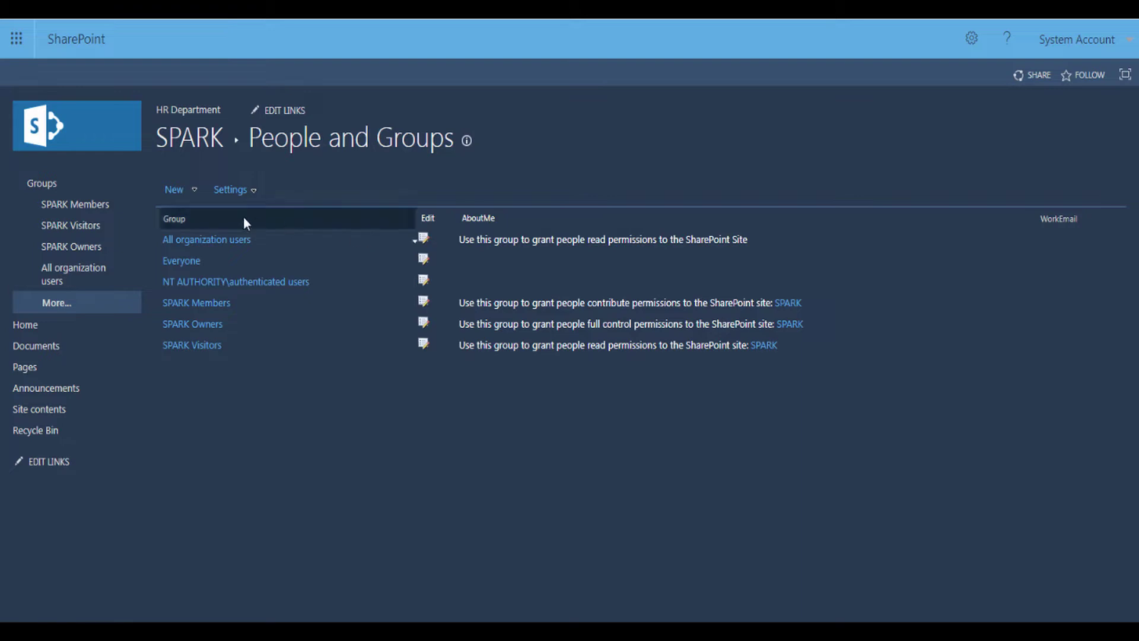
- Create a new 'HR Management' group with a description beginning 'Use'
click(194, 191)
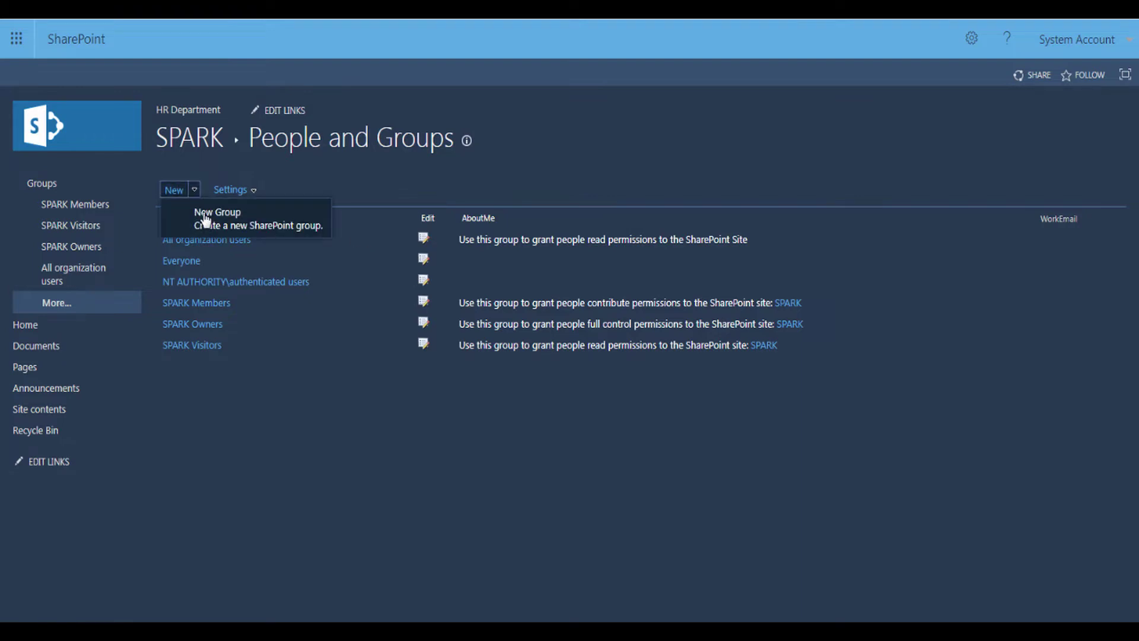
click(236, 225)
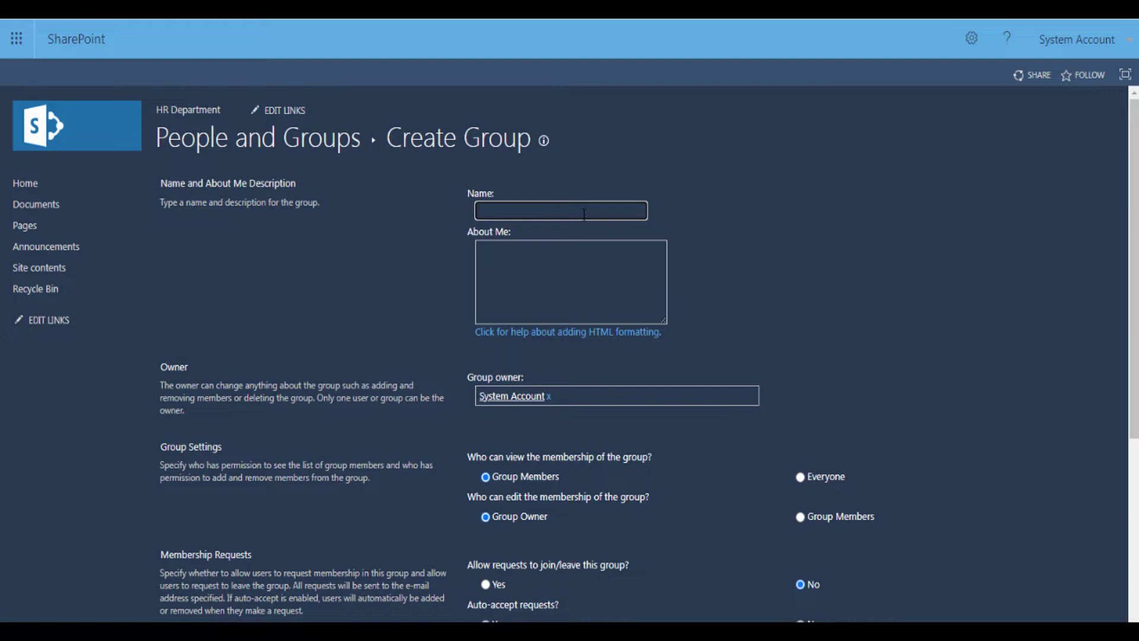
text(HR Management)
click(547, 264)
text(Use)
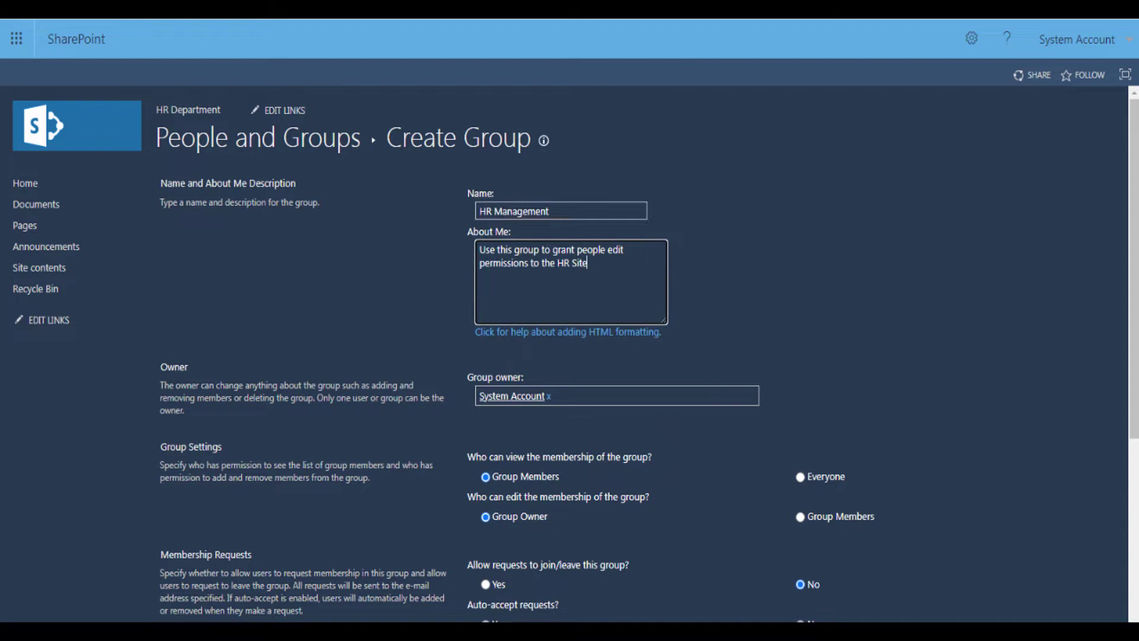
scroll(1066, 523, down, 5)
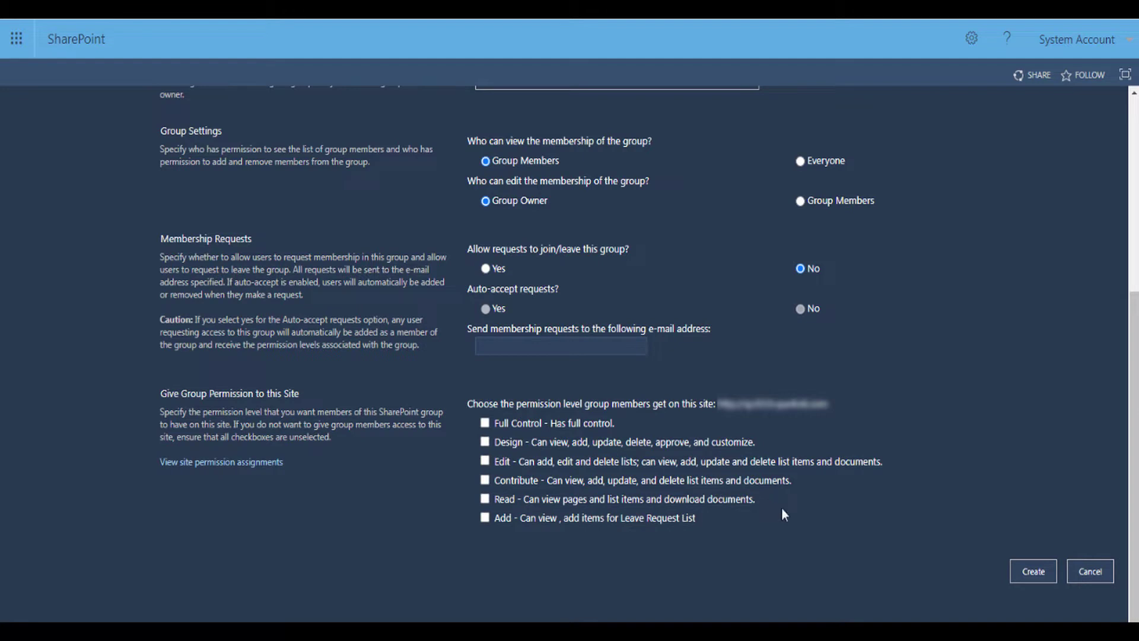
click(1018, 575)
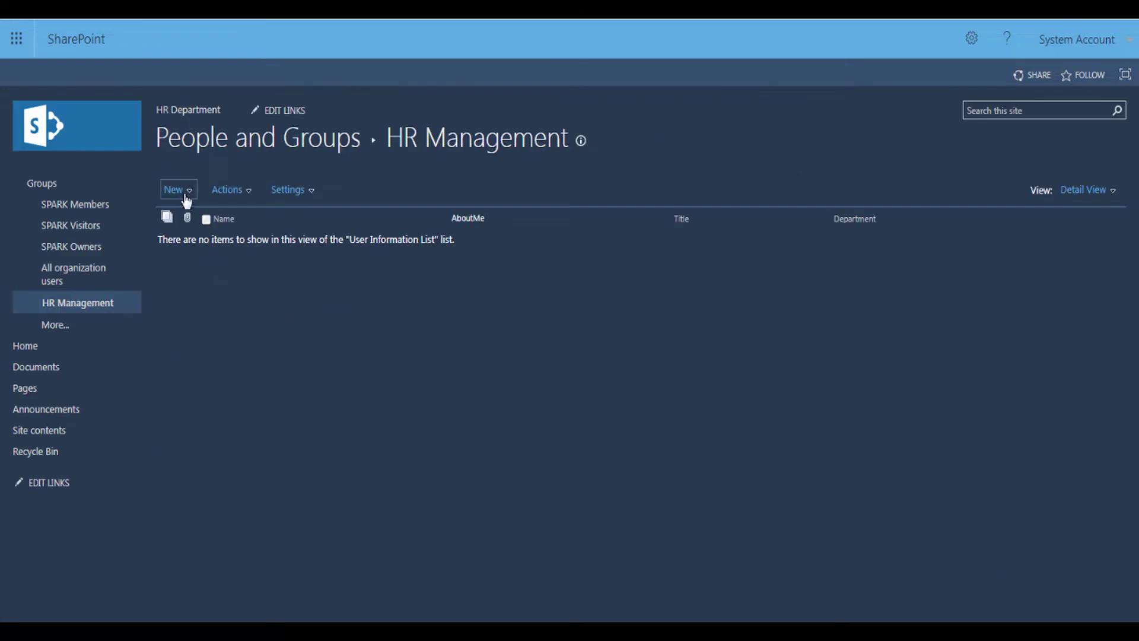
- Add two users picked from name suggestions to HR Management, then reopen the full groups list
click(188, 197)
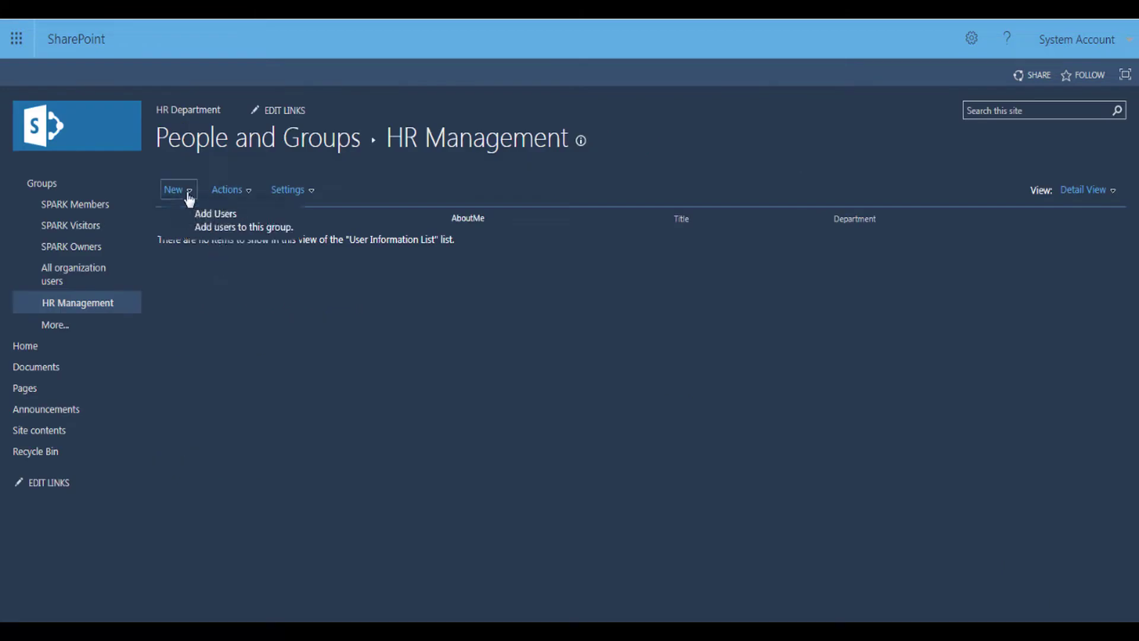
click(224, 222)
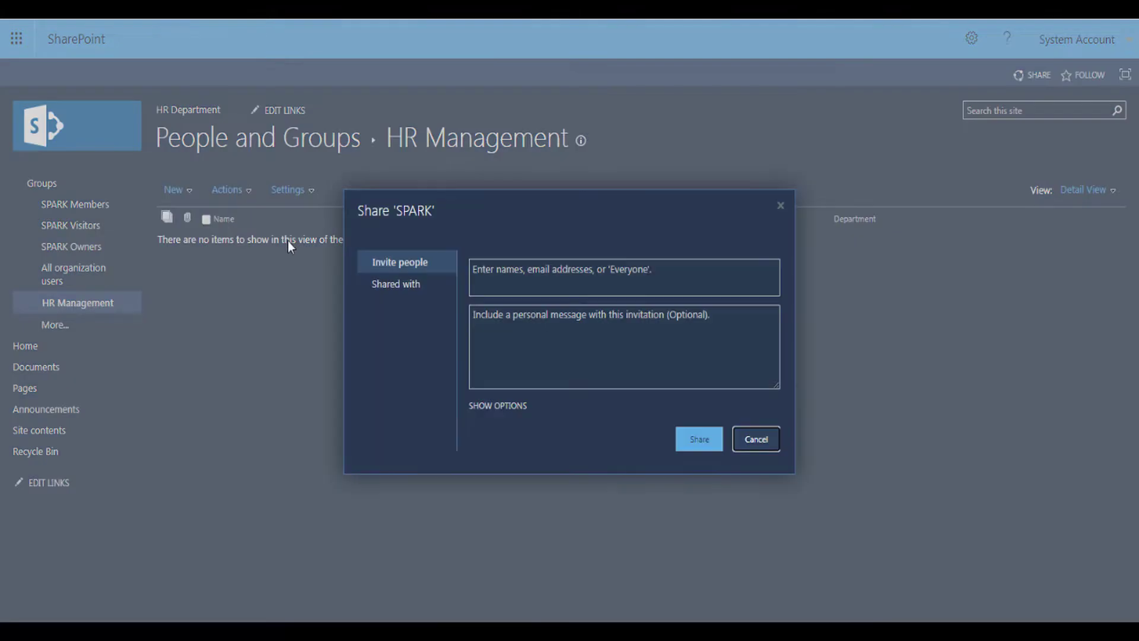
text(jim)
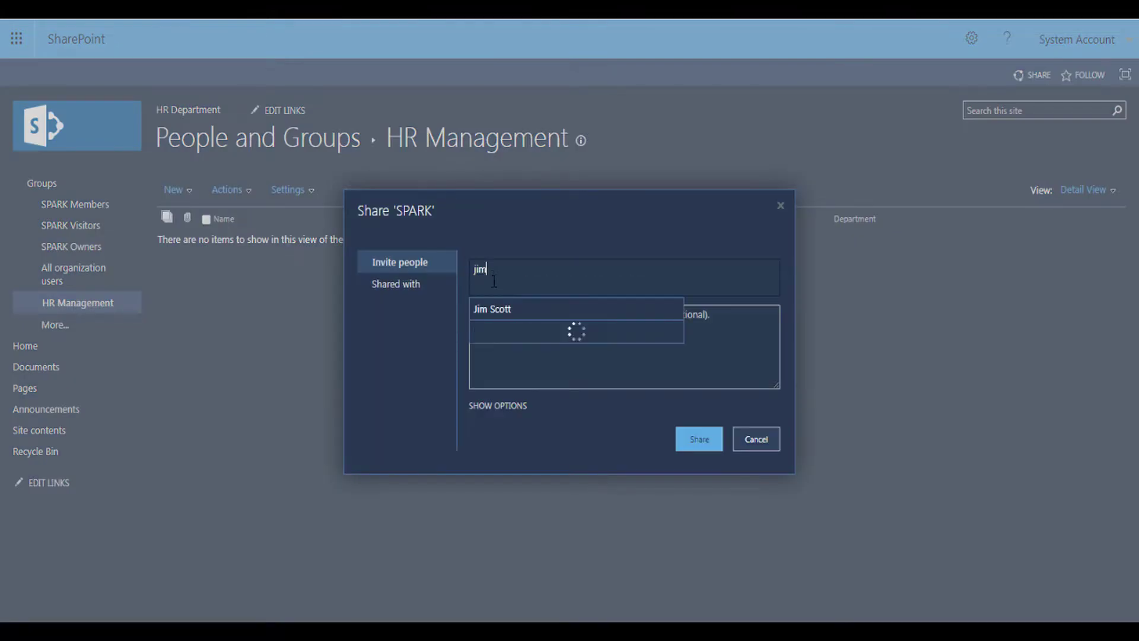
click(503, 310)
text(mi)
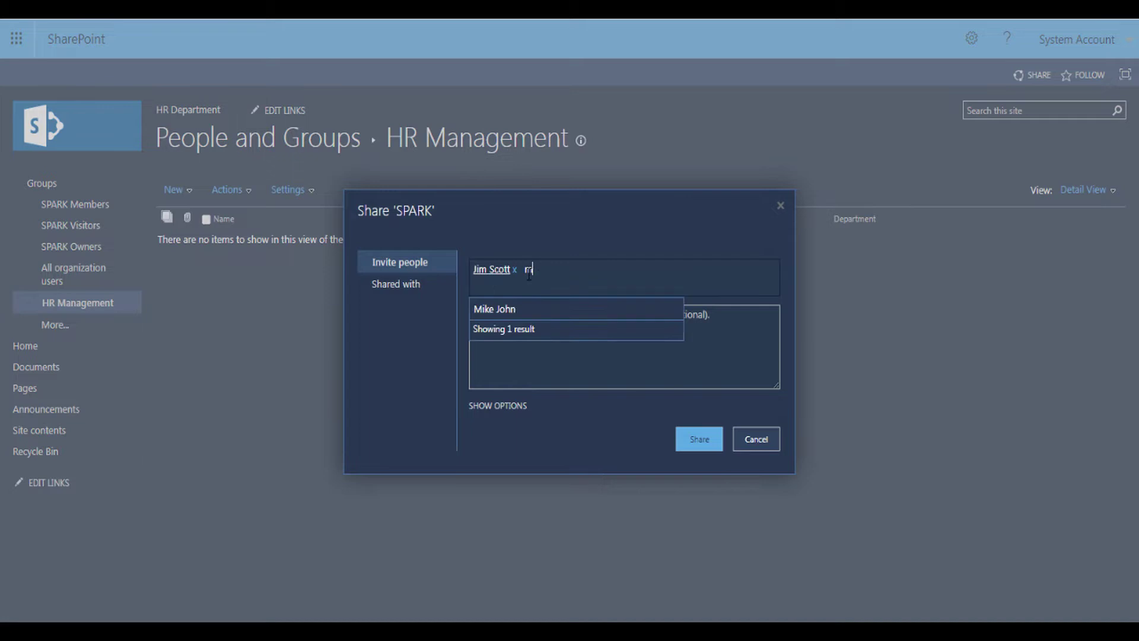
text(k)
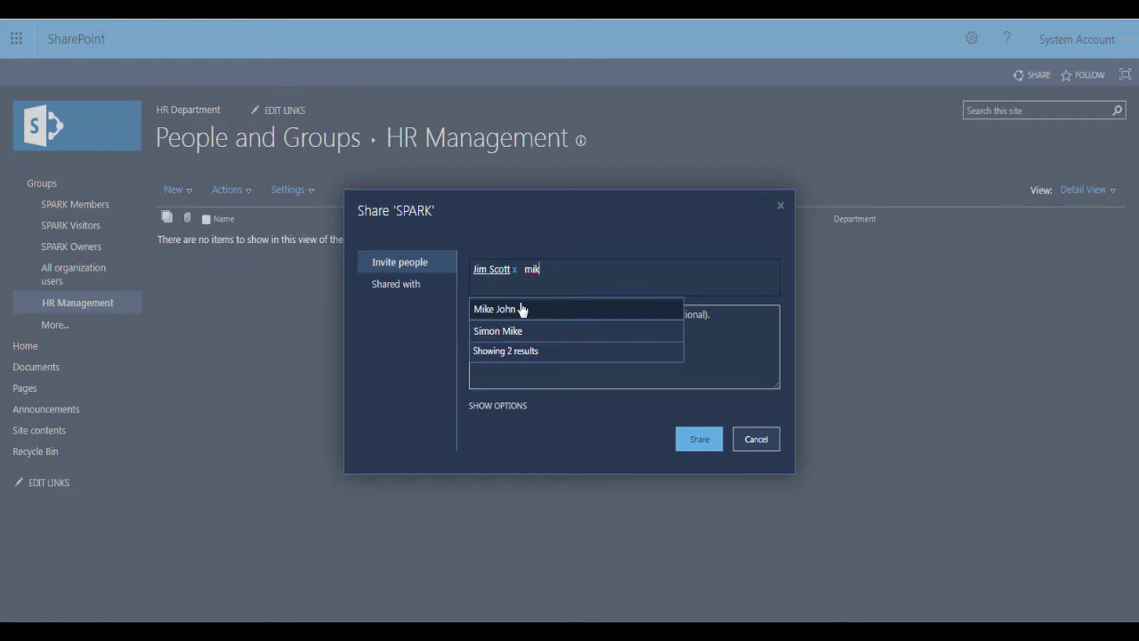
click(517, 310)
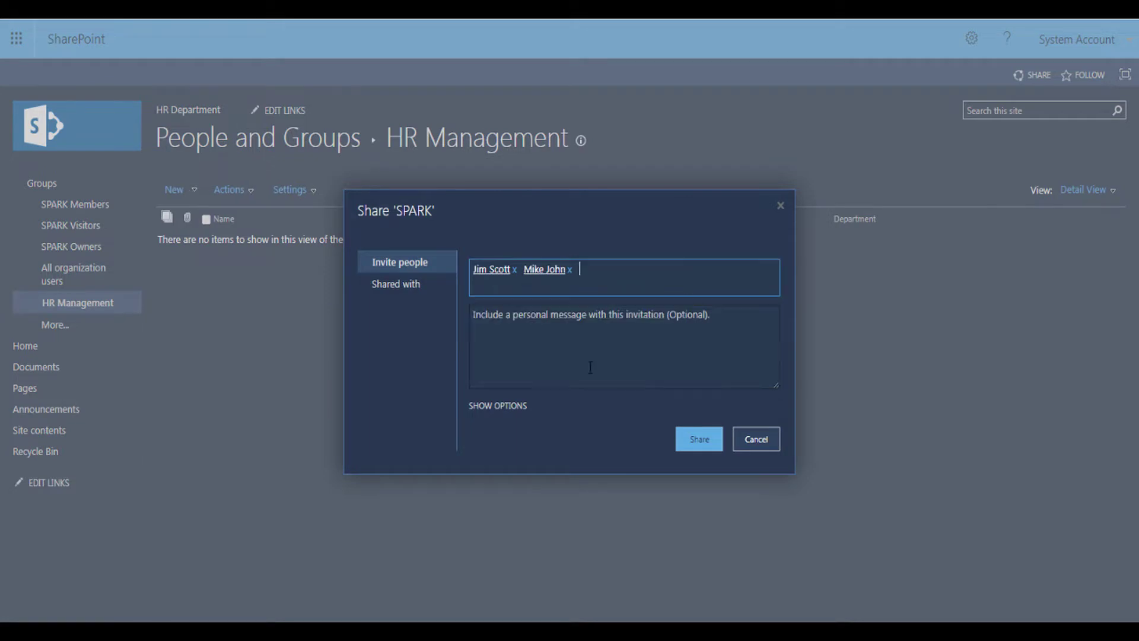
click(694, 438)
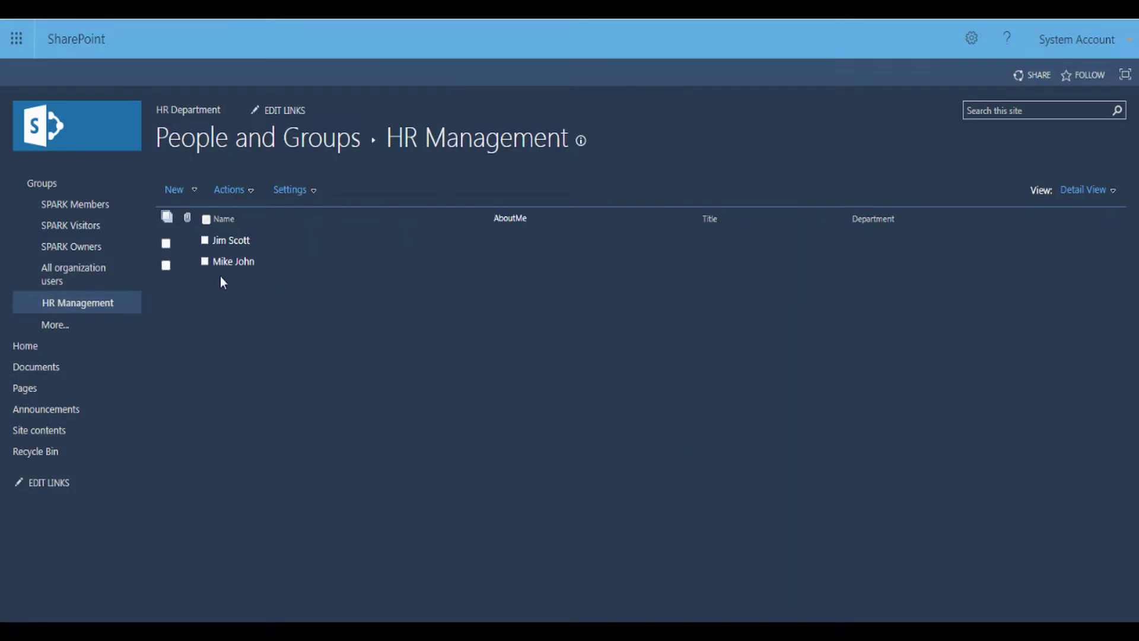
click(70, 330)
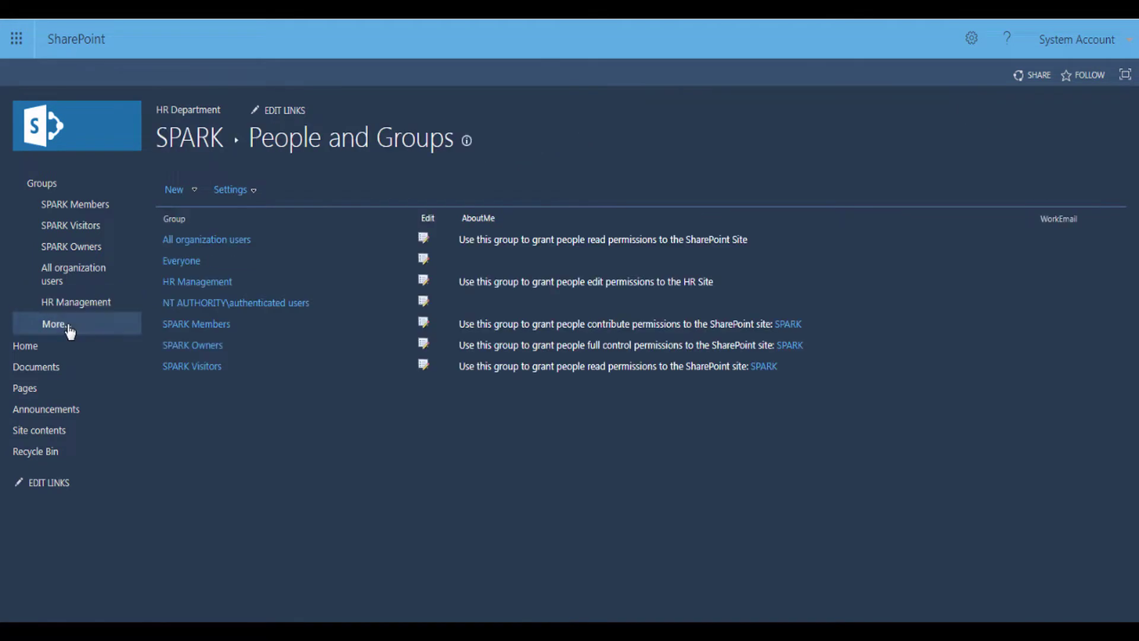
- Create a new 'HR Managers' group with a description beginning 'Use', without site permissions
click(195, 191)
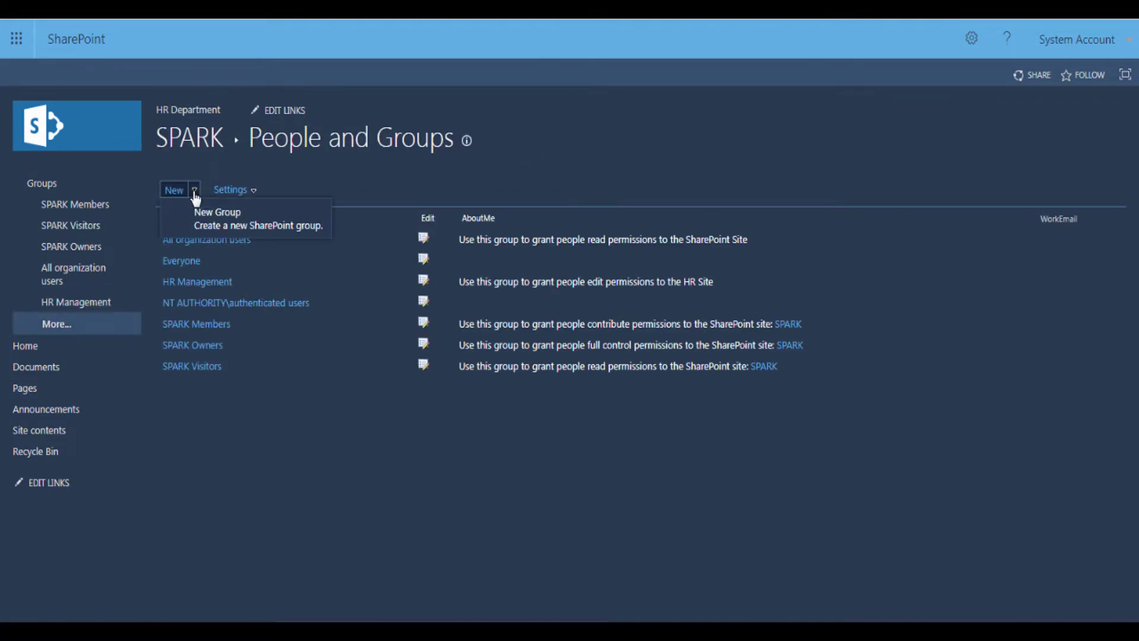
click(220, 227)
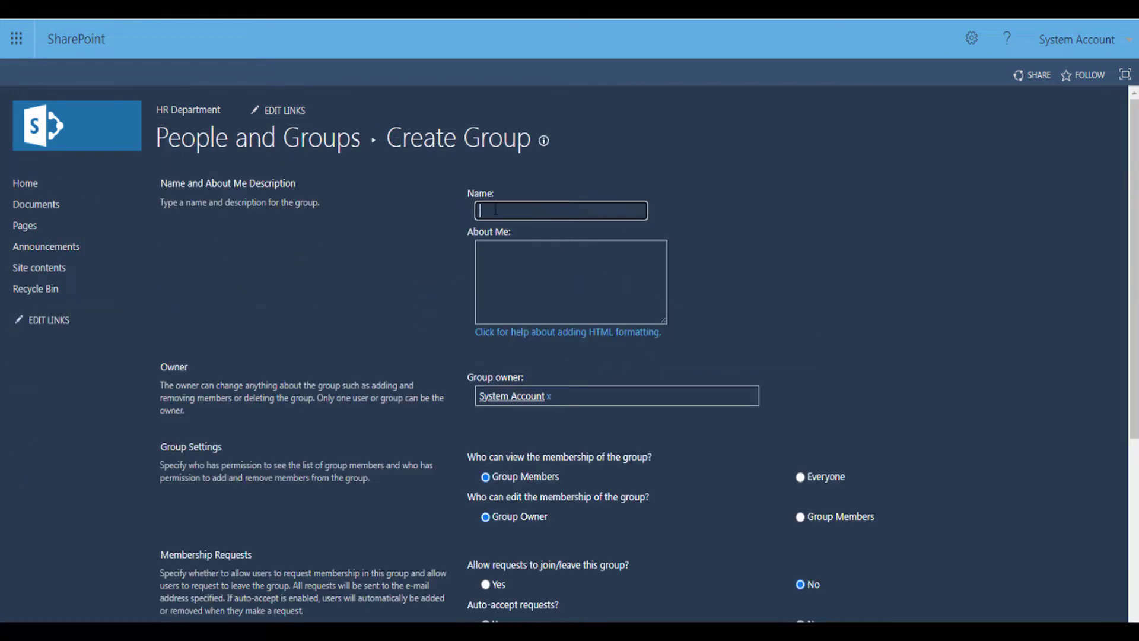
text(HR Managers)
click(510, 260)
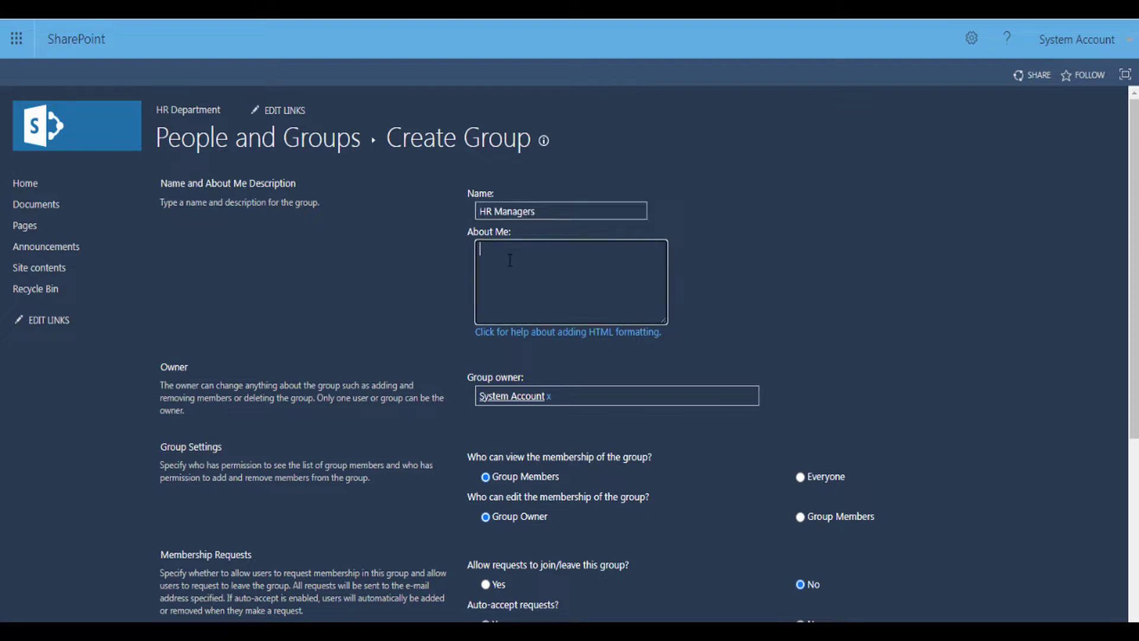
text(Use)
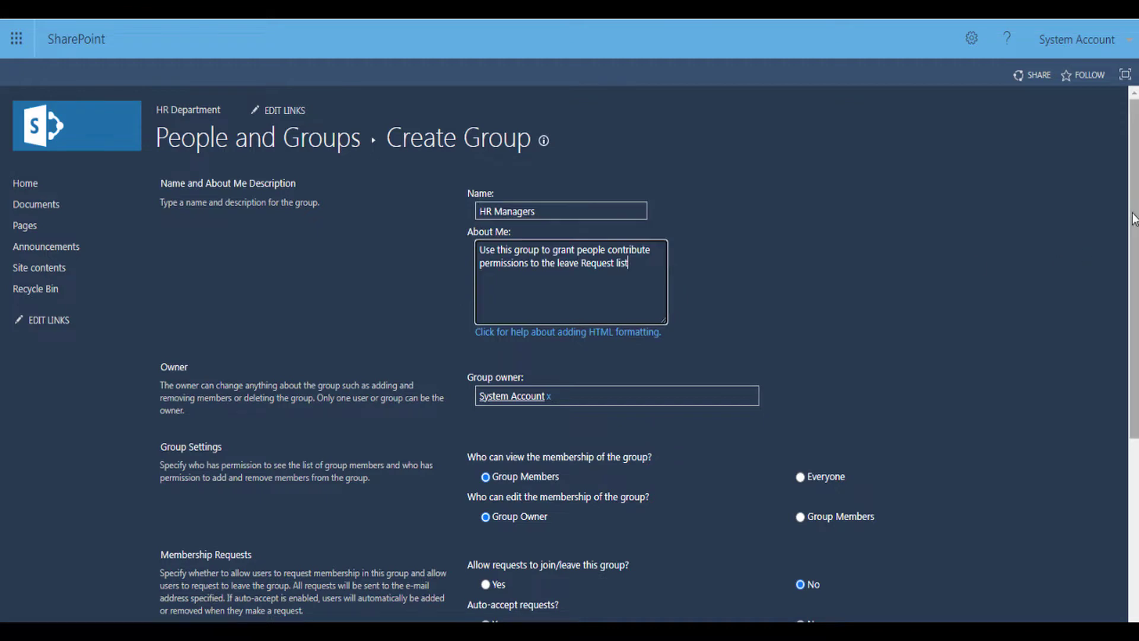
scroll(1130, 231, down, 5)
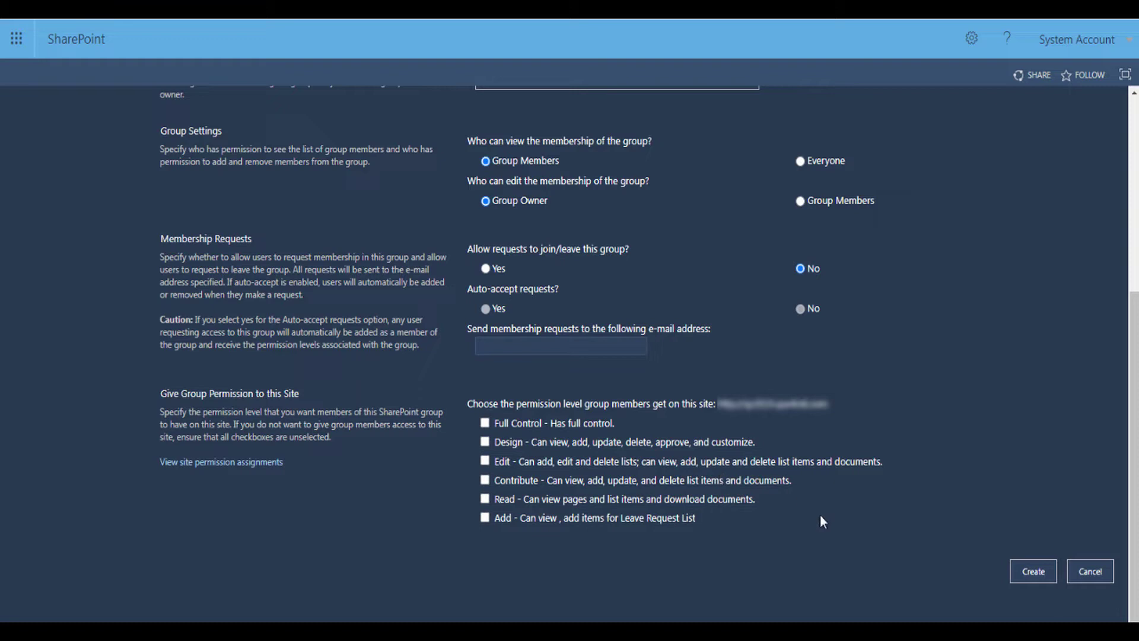
click(1020, 571)
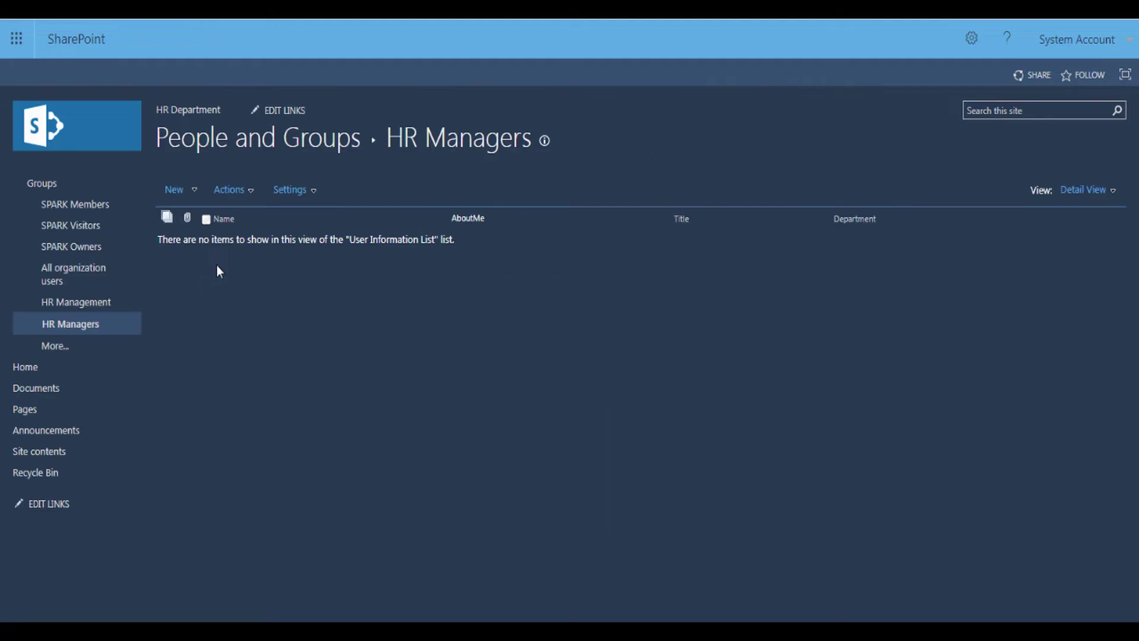
- Add two users picked from name suggestions to HR Managers, then reopen the full groups list
click(195, 191)
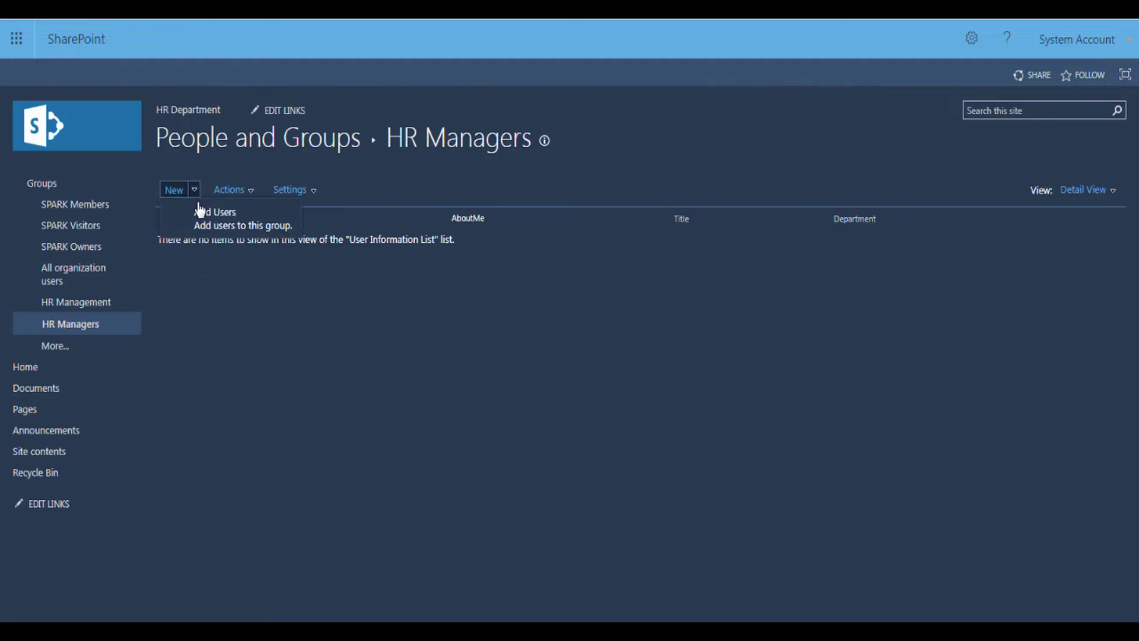
click(204, 213)
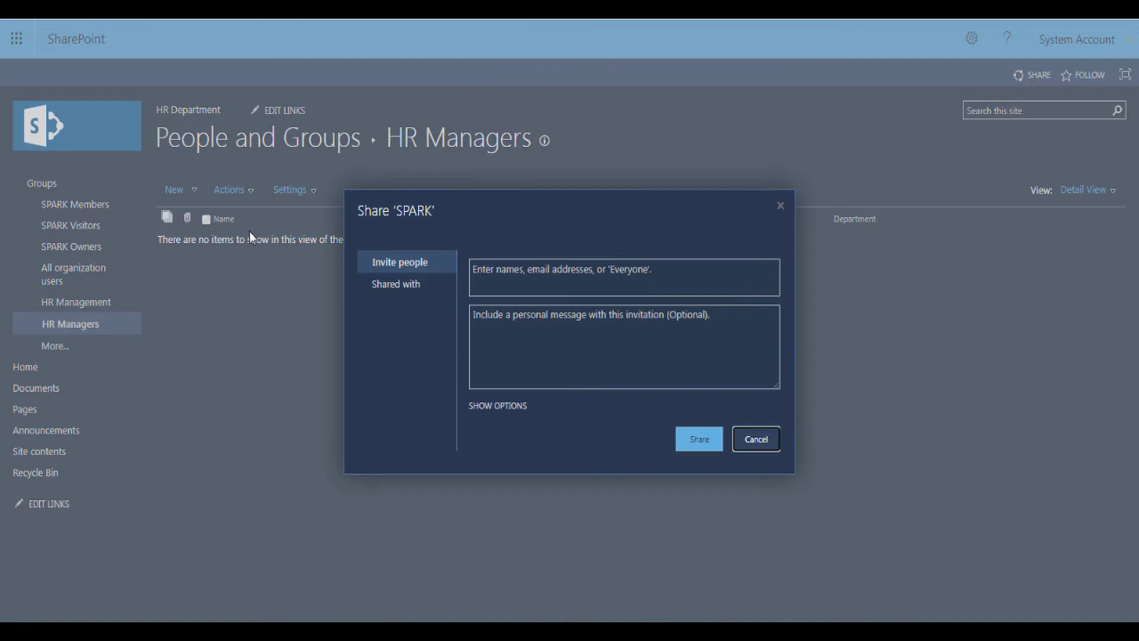
click(485, 269)
text(simon)
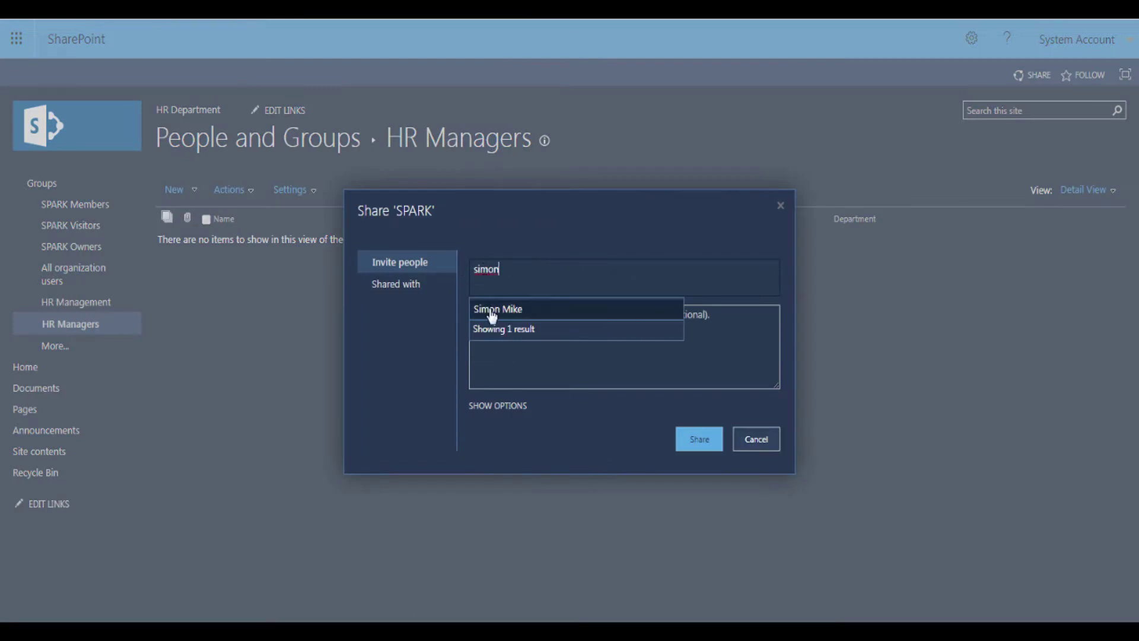
click(491, 309)
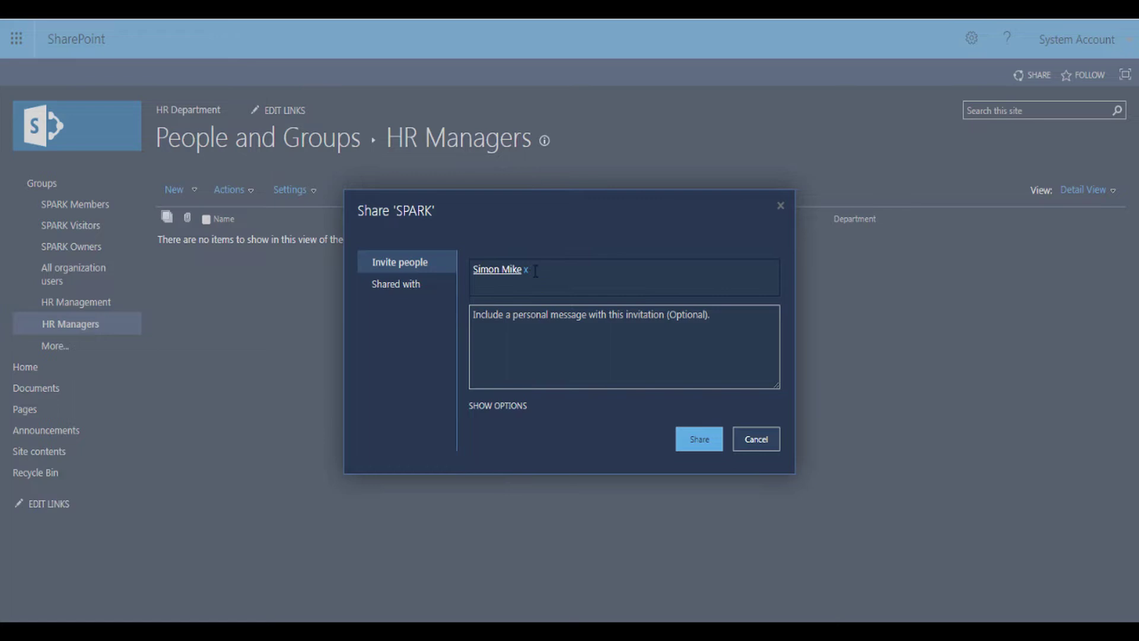
text(jack)
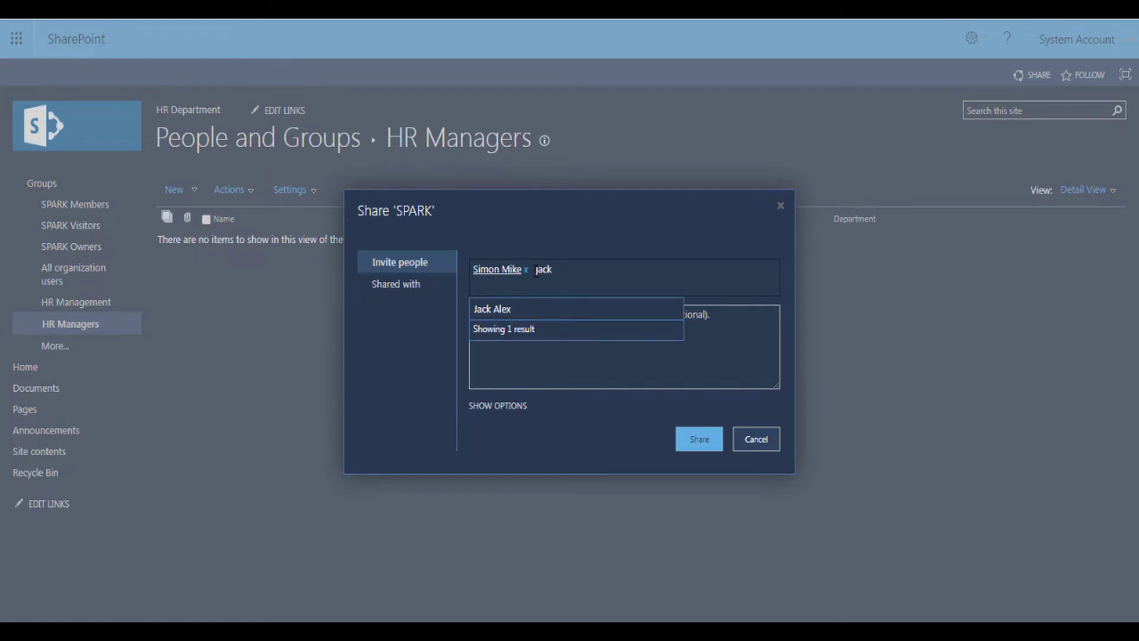
click(516, 312)
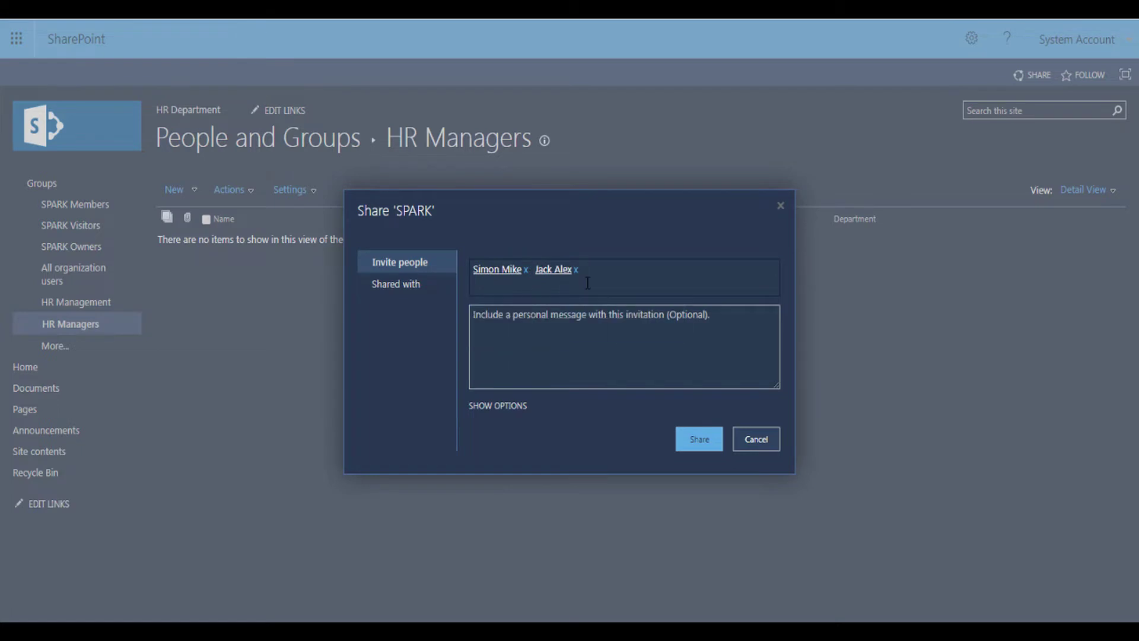
click(690, 439)
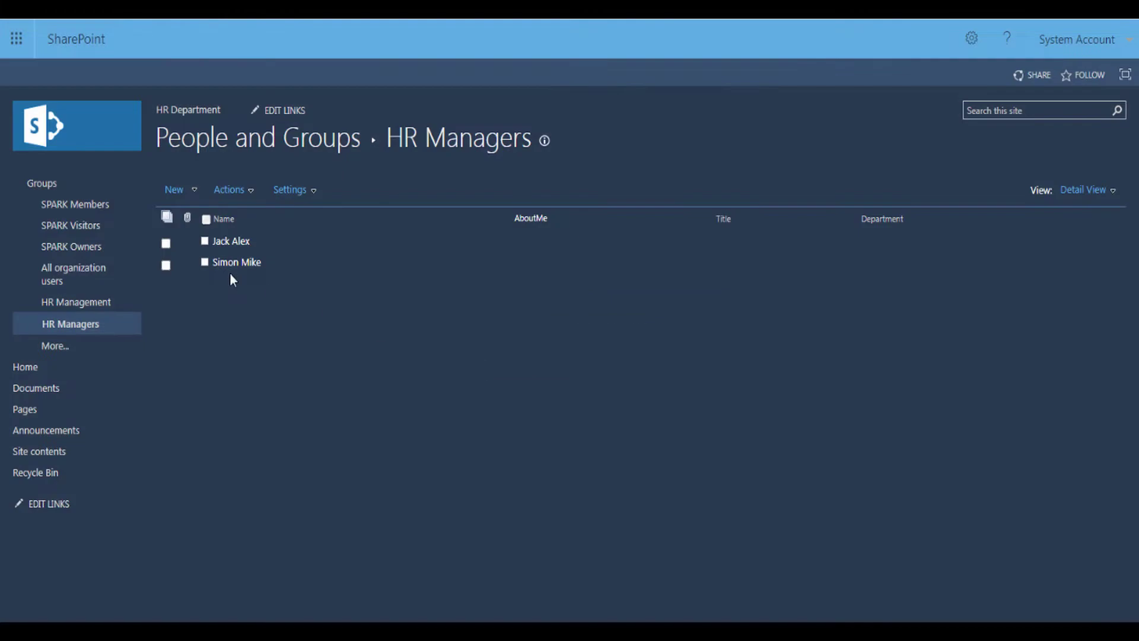
click(74, 351)
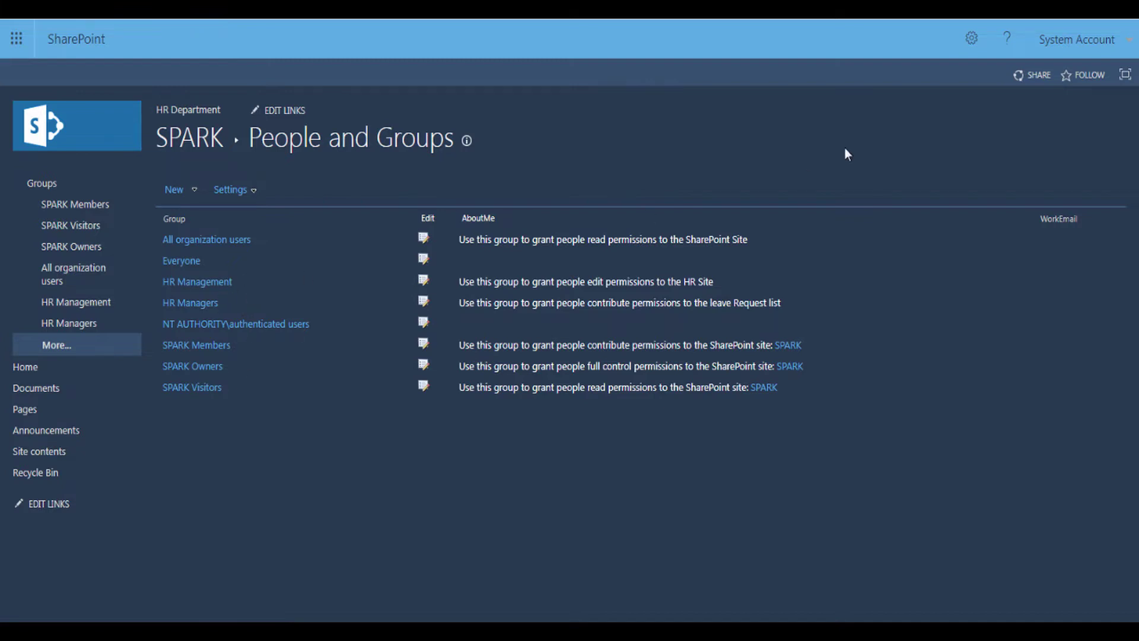
- Check the SPARK site permissions page for each group's access level, then return home
click(970, 39)
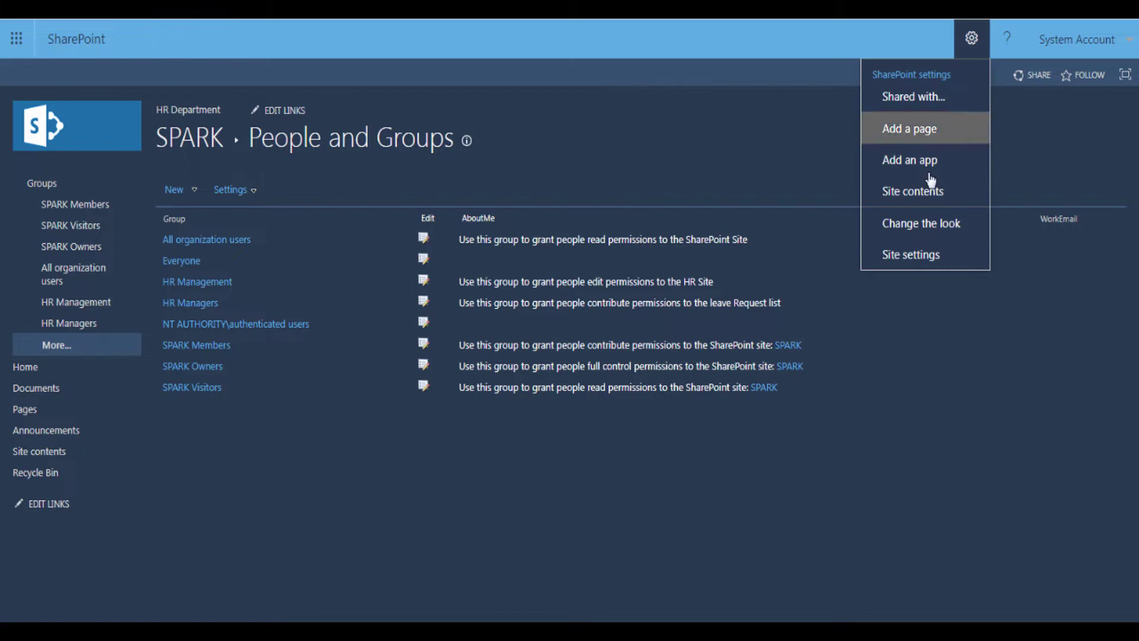
click(917, 261)
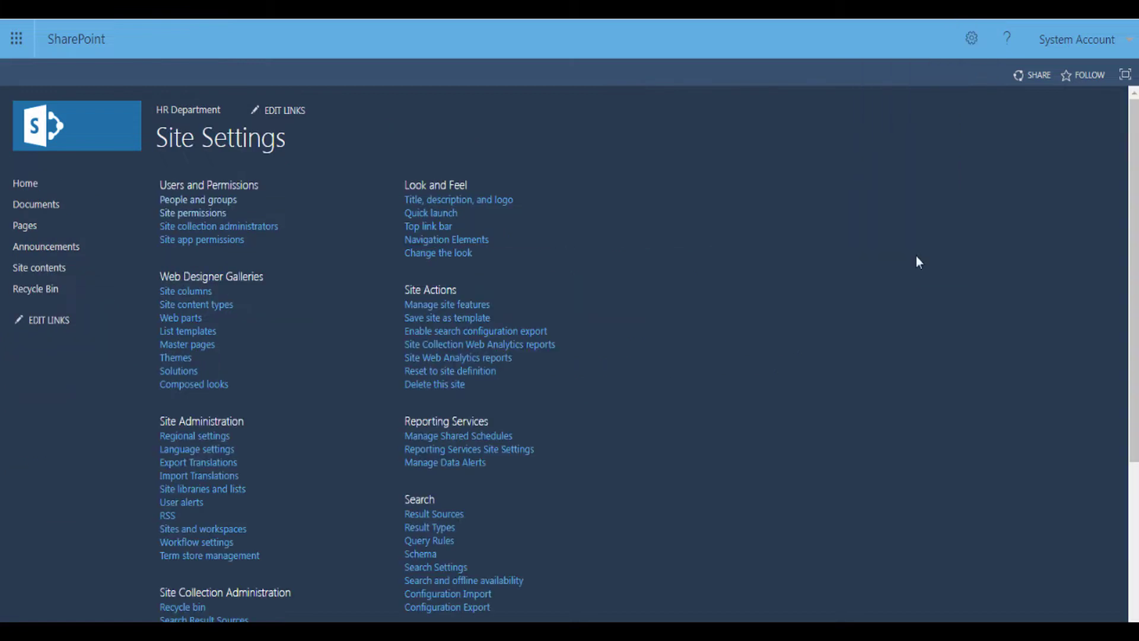
click(198, 215)
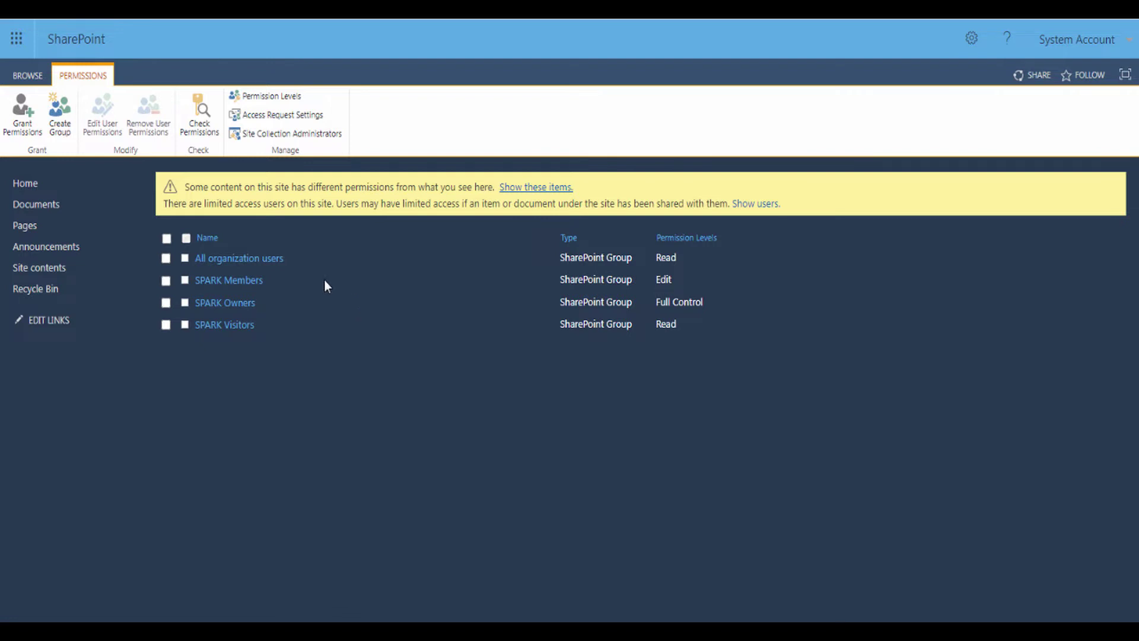
click(47, 188)
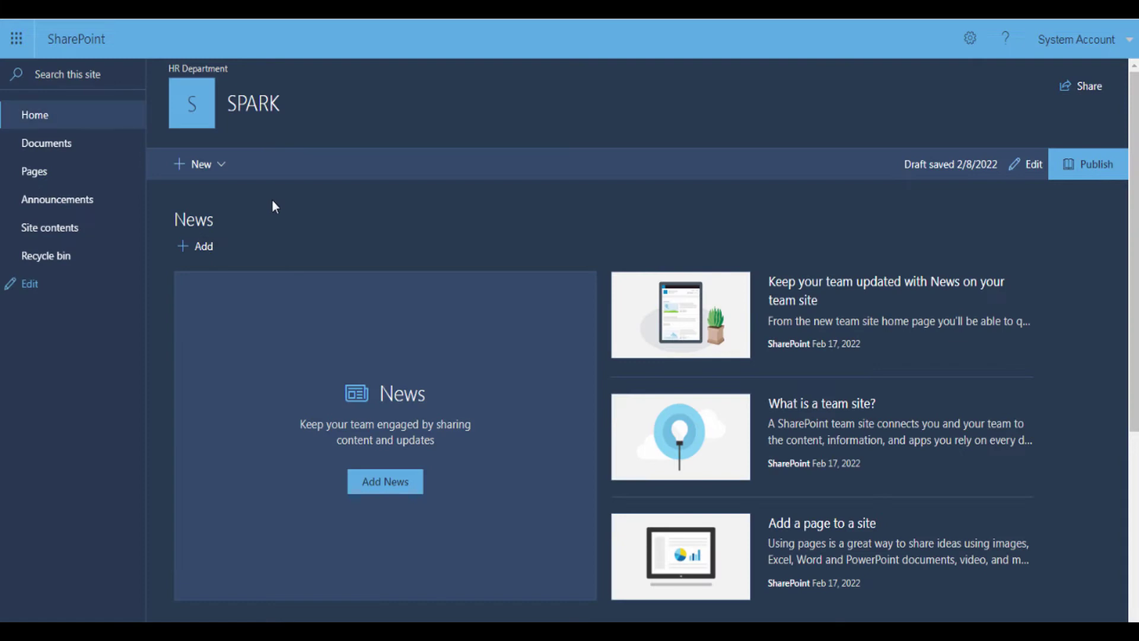
- Open the HR Department subsite's advanced permissions page, still inherited from SPARK
click(204, 70)
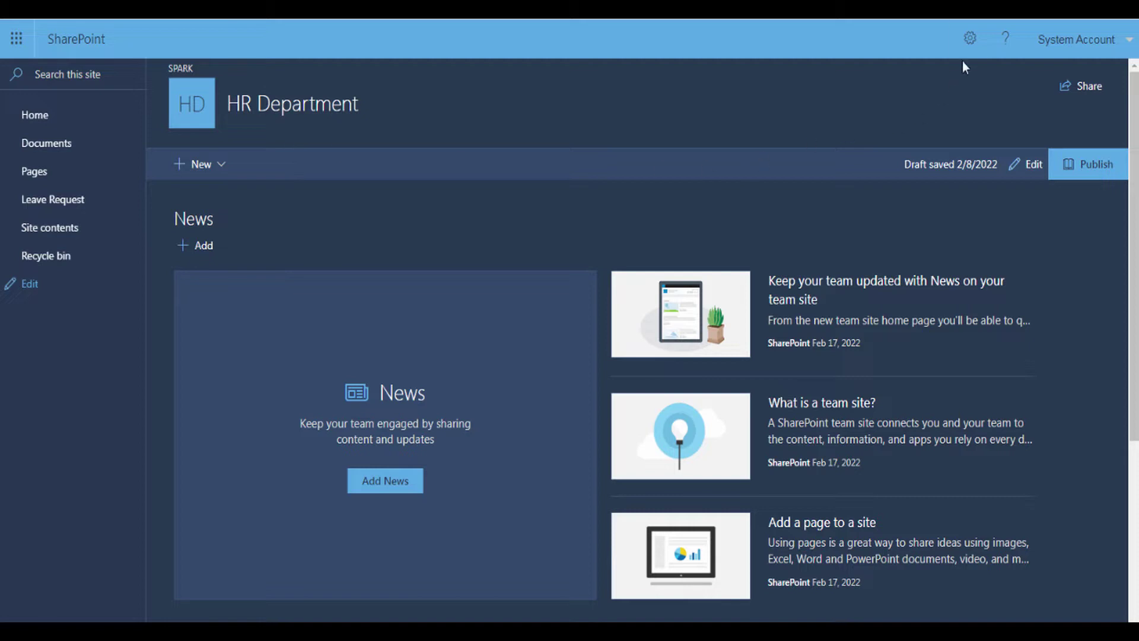
click(971, 42)
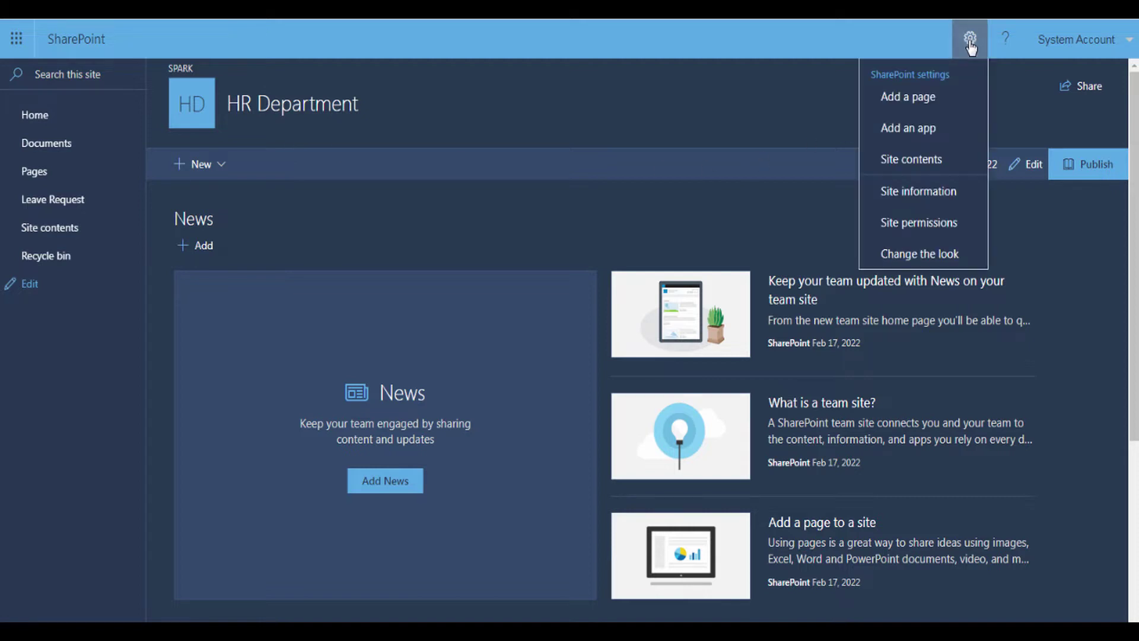
click(914, 225)
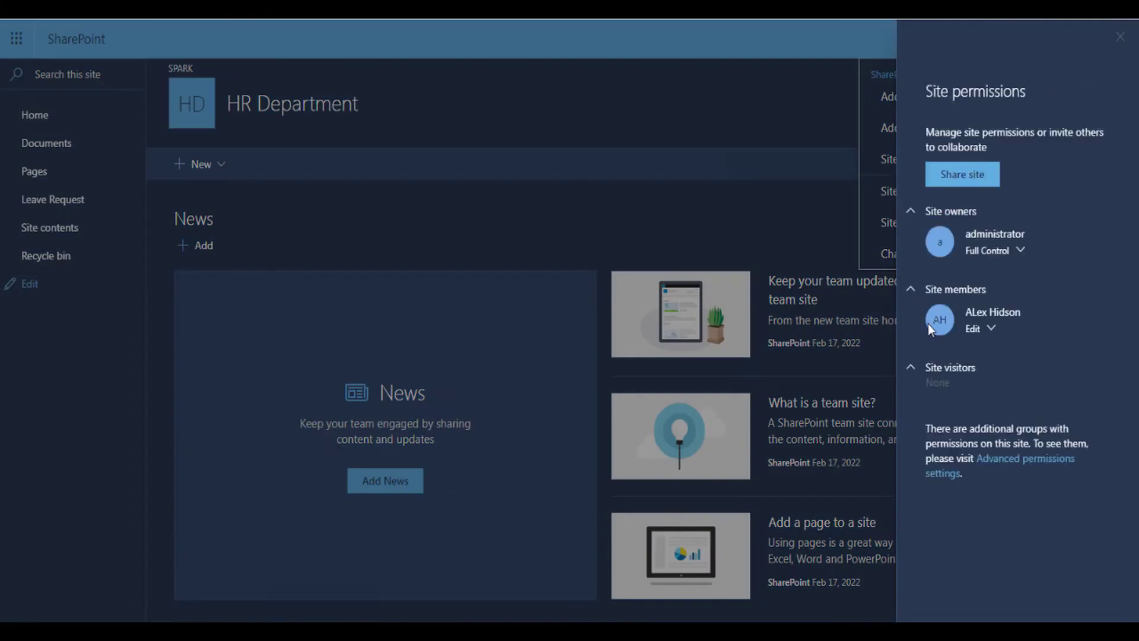
click(1001, 468)
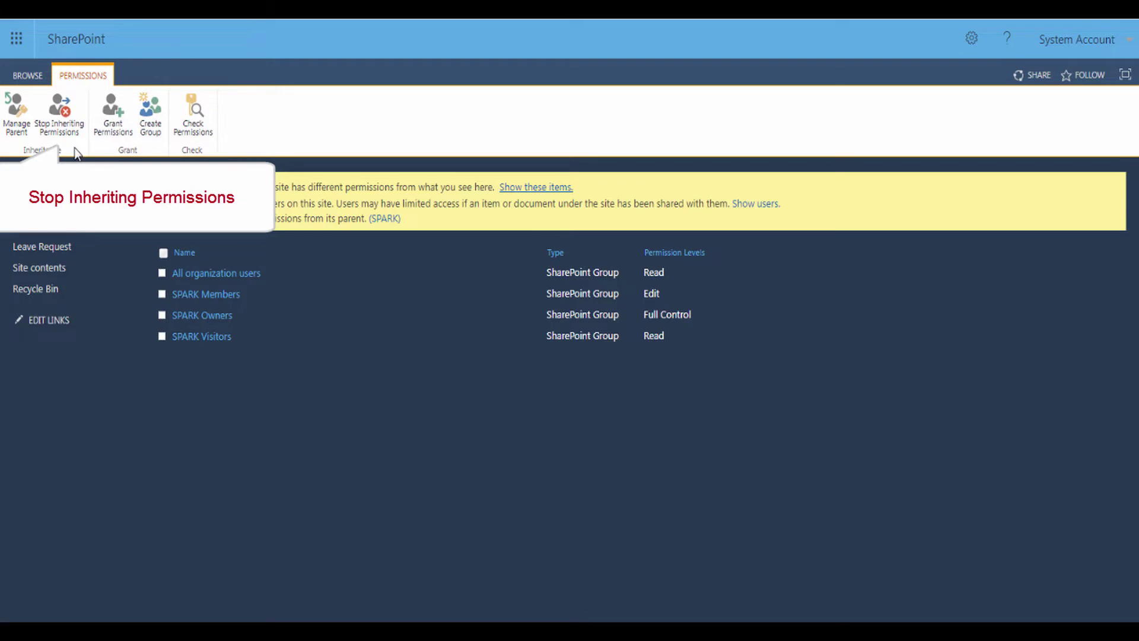
- Break permission inheritance on HR Department, keeping the existing SPARK Visitors, Members and Owners groups
click(65, 113)
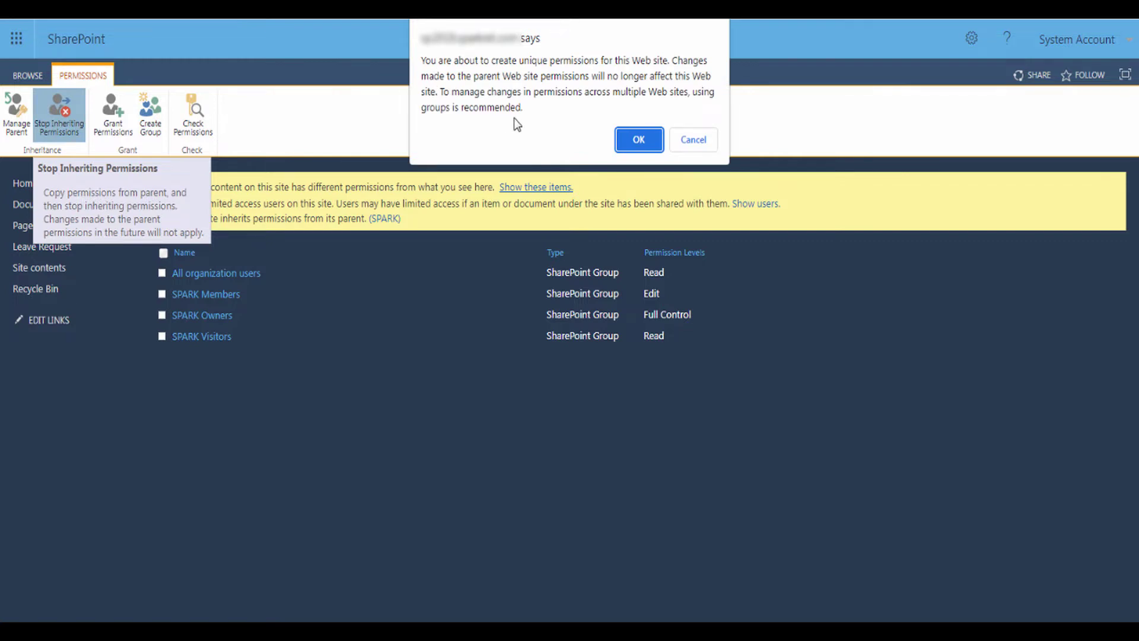
click(637, 143)
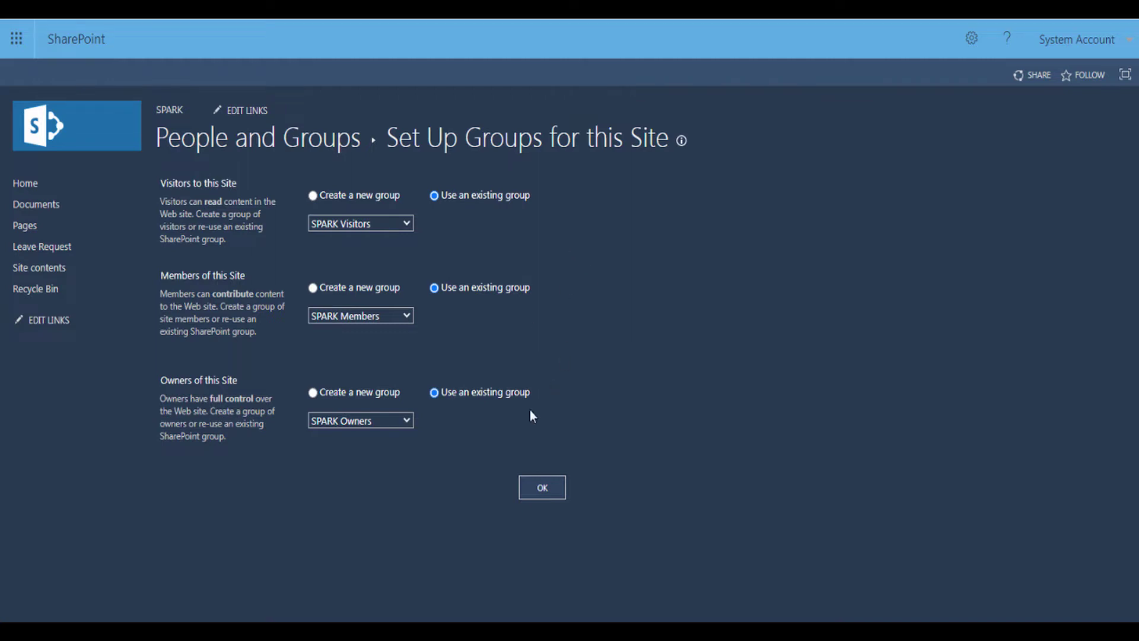
click(541, 487)
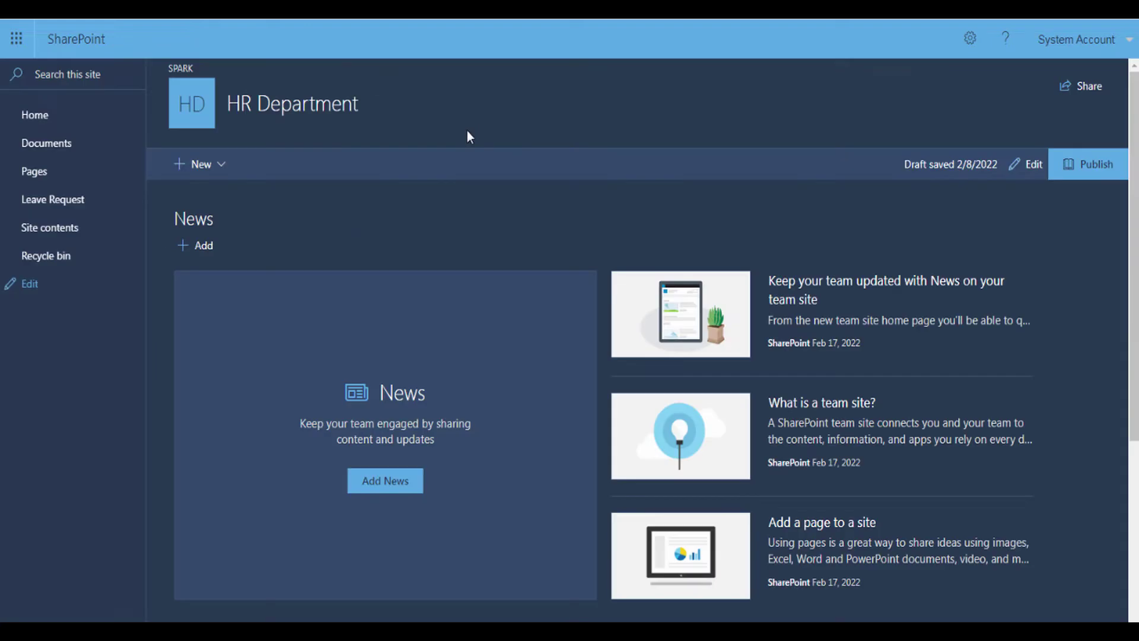
- Open the HR Department site's advanced permissions settings from Site permissions
click(969, 39)
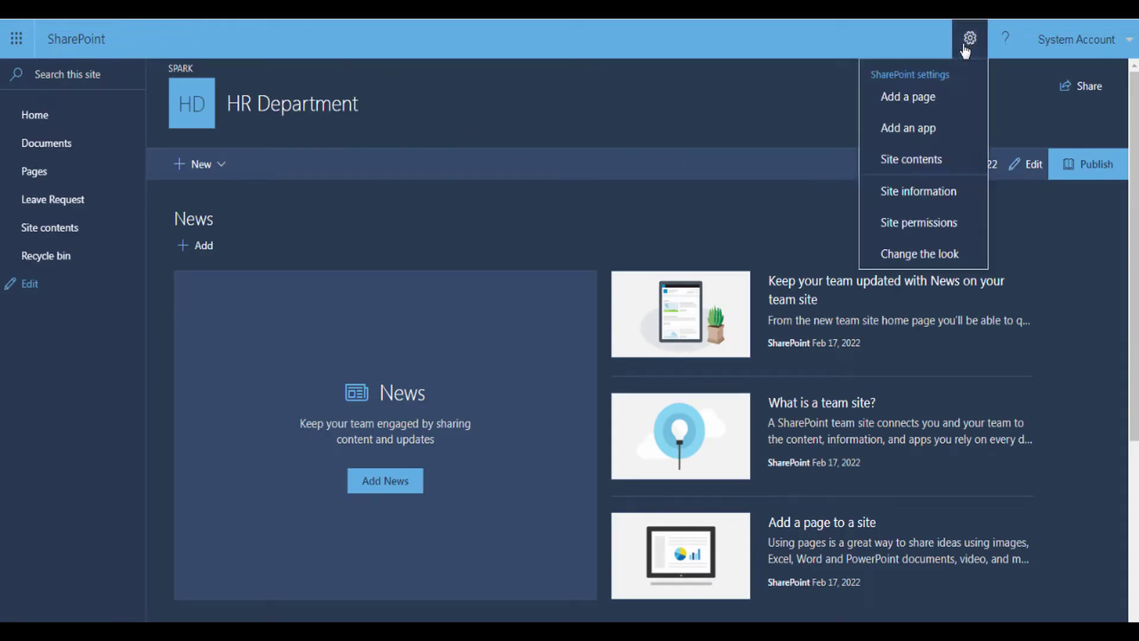
click(906, 224)
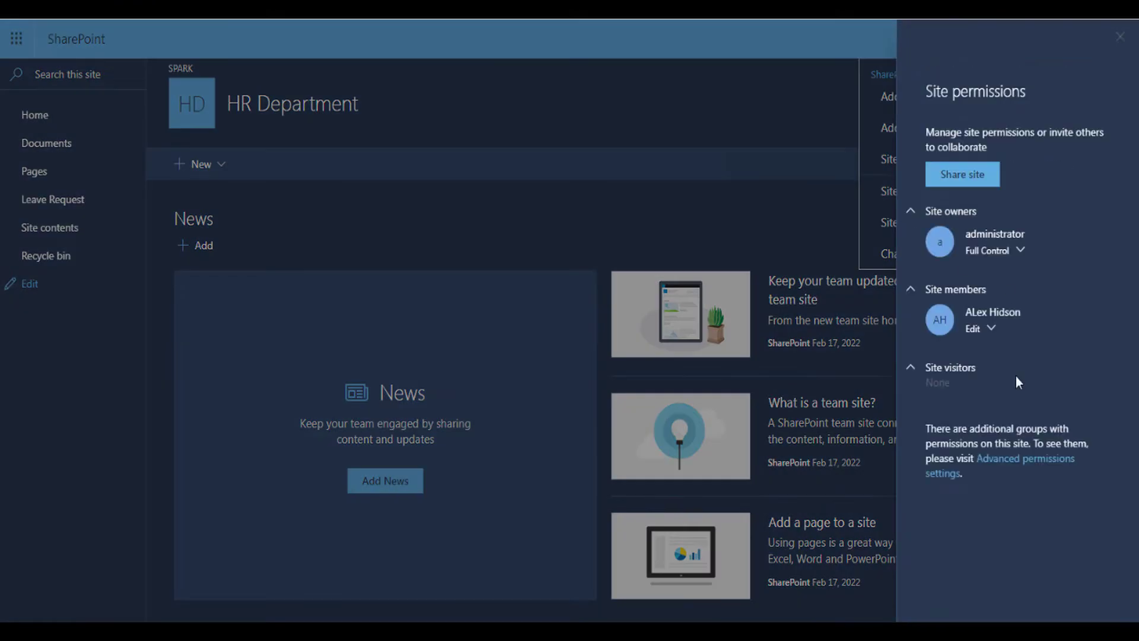
click(1004, 466)
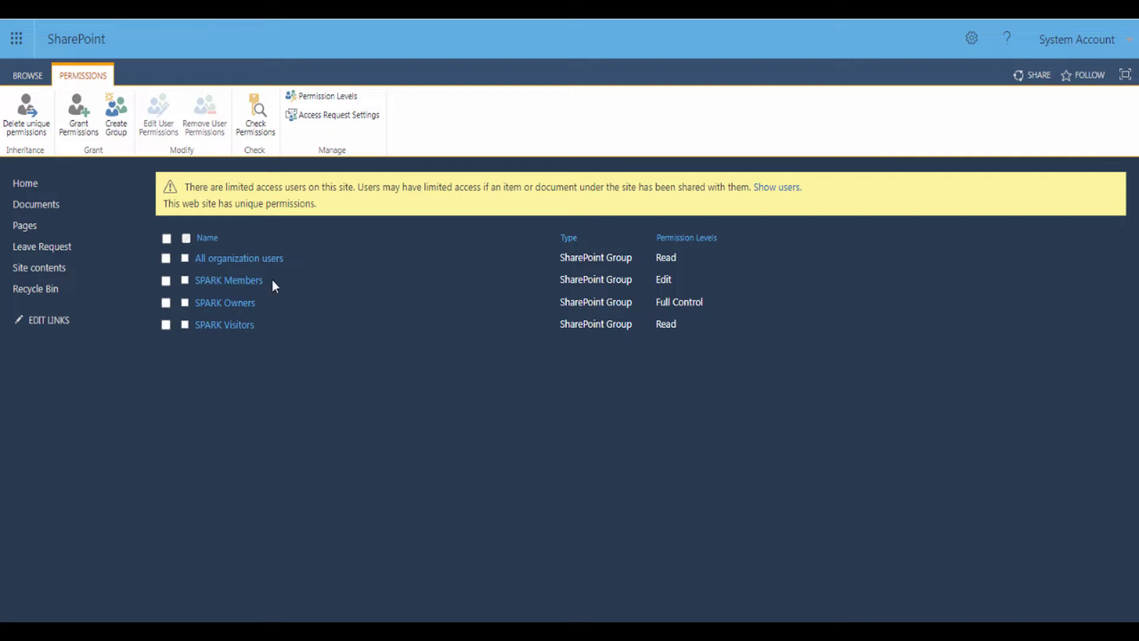
- Remove SPARK Members and SPARK Visitors, leaving All organization users (Read) and SPARK Owners (Full Control)
click(166, 280)
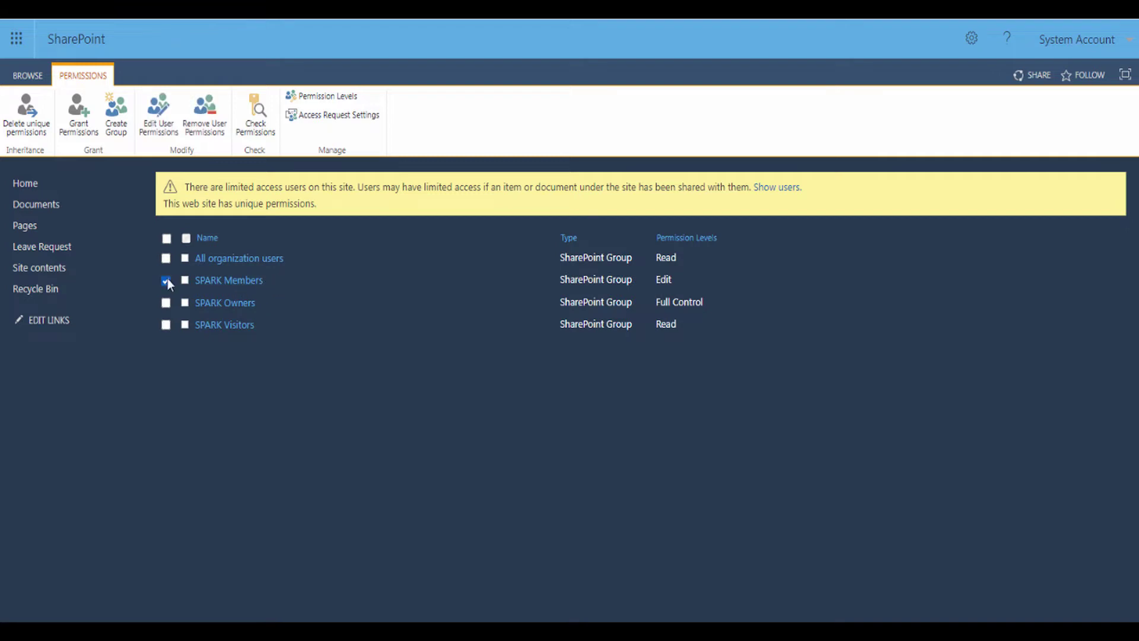
click(207, 120)
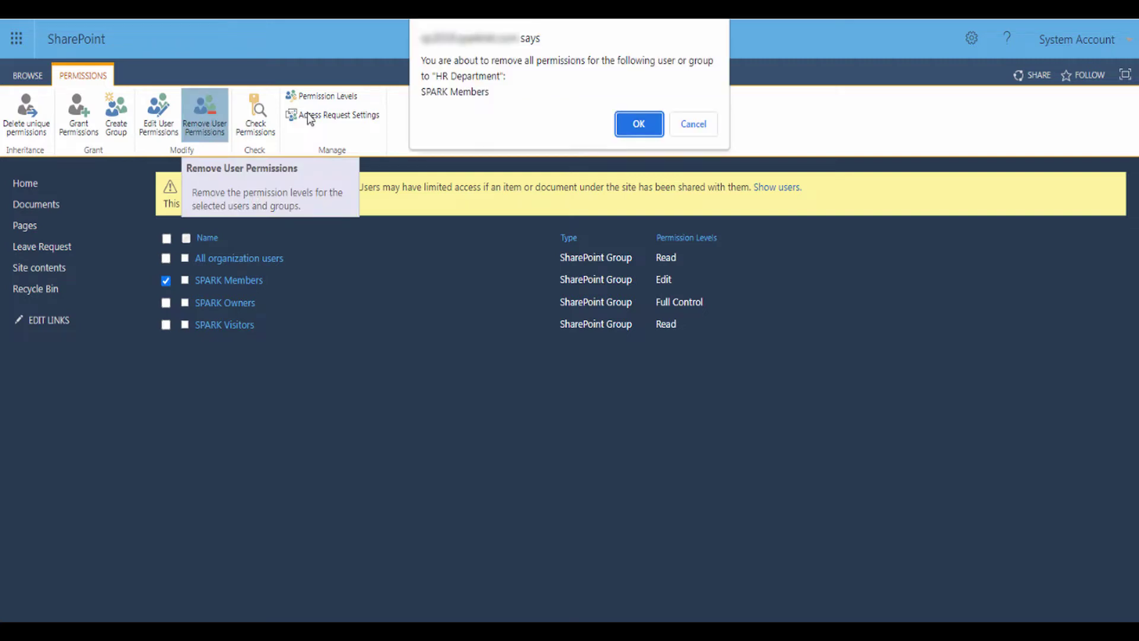
click(633, 131)
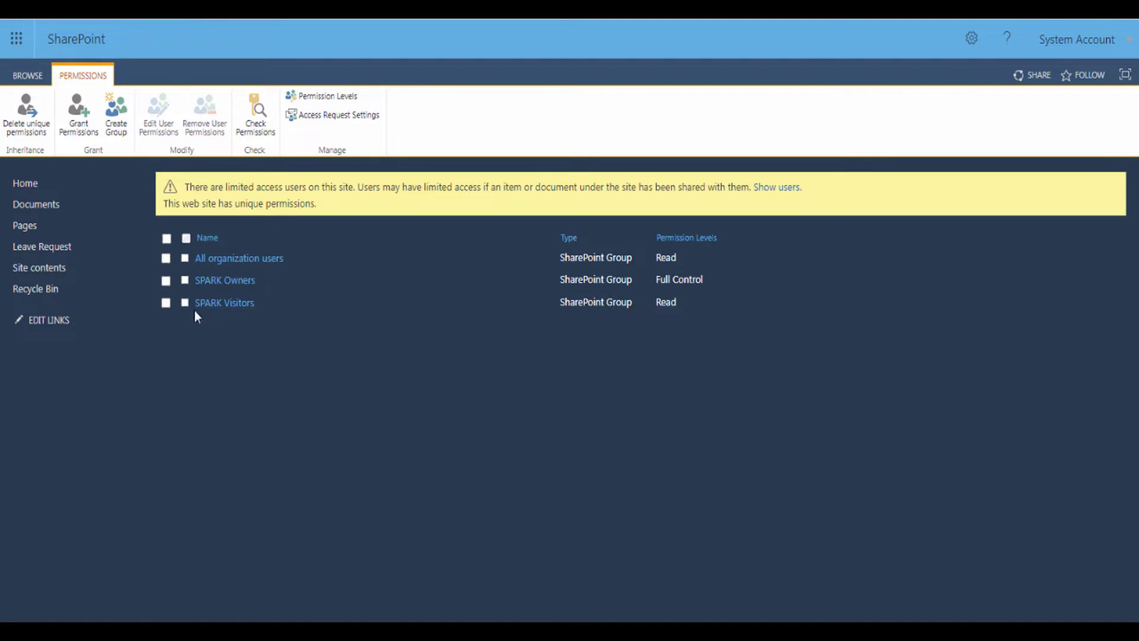
click(166, 303)
click(205, 118)
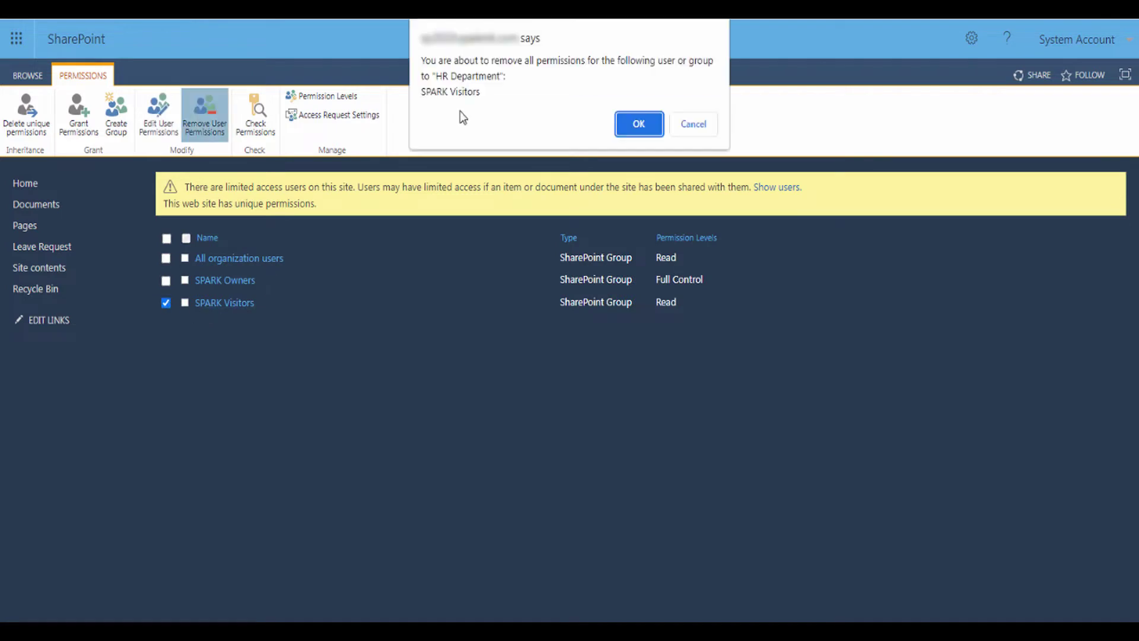
click(629, 126)
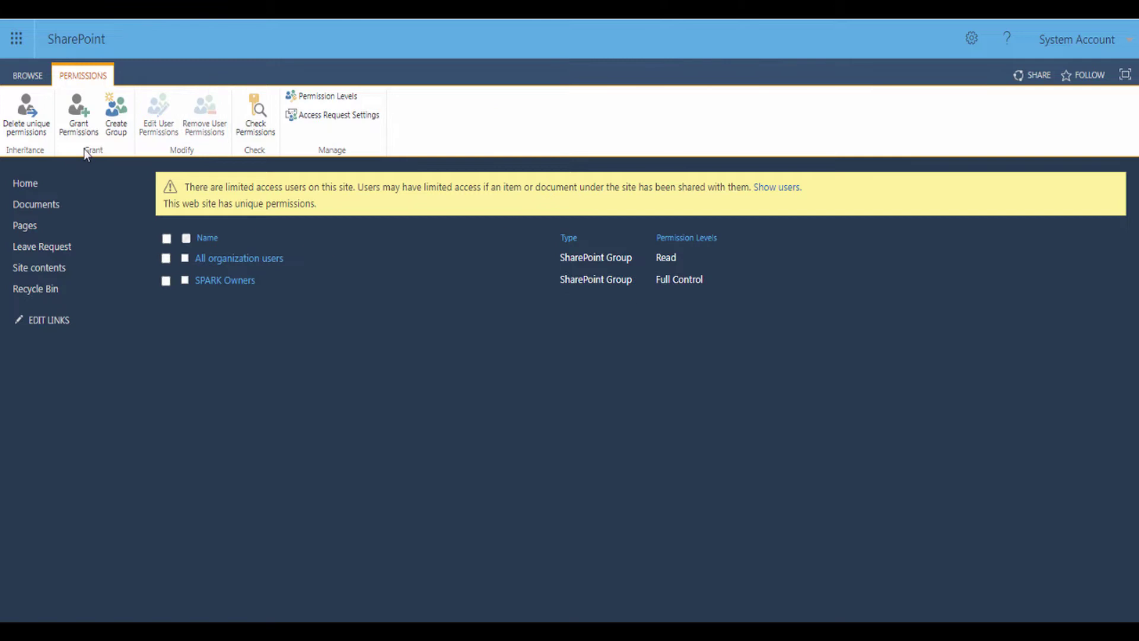
- Share the site with the HR Management group at Edit level, then go to the Leave Request list
click(75, 118)
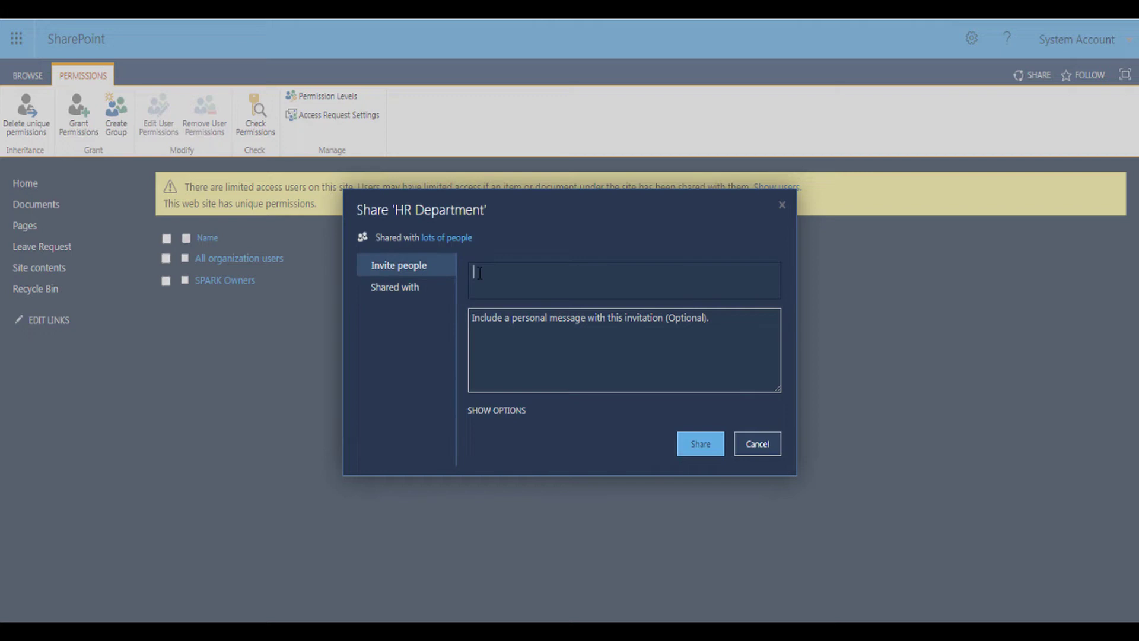
text(HR ma)
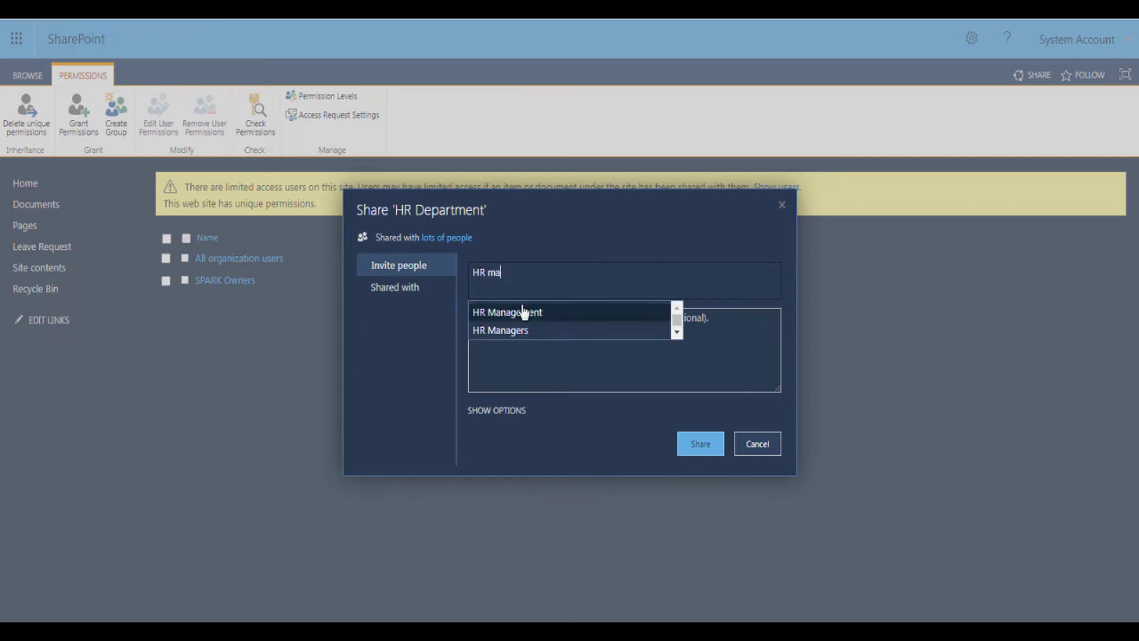
click(521, 311)
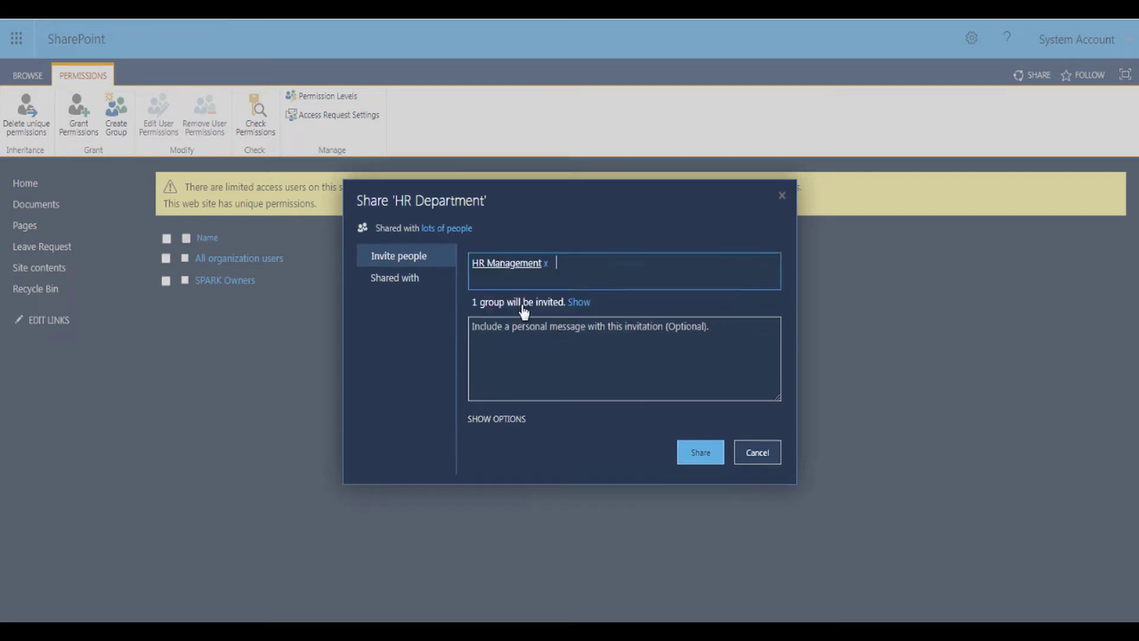
click(510, 419)
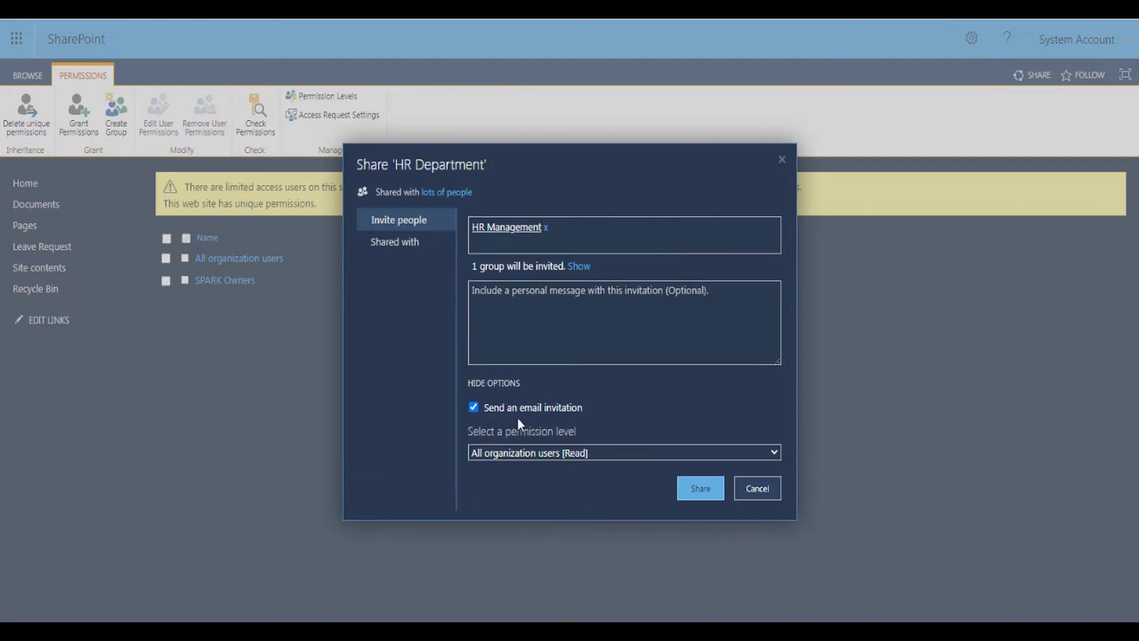
click(511, 455)
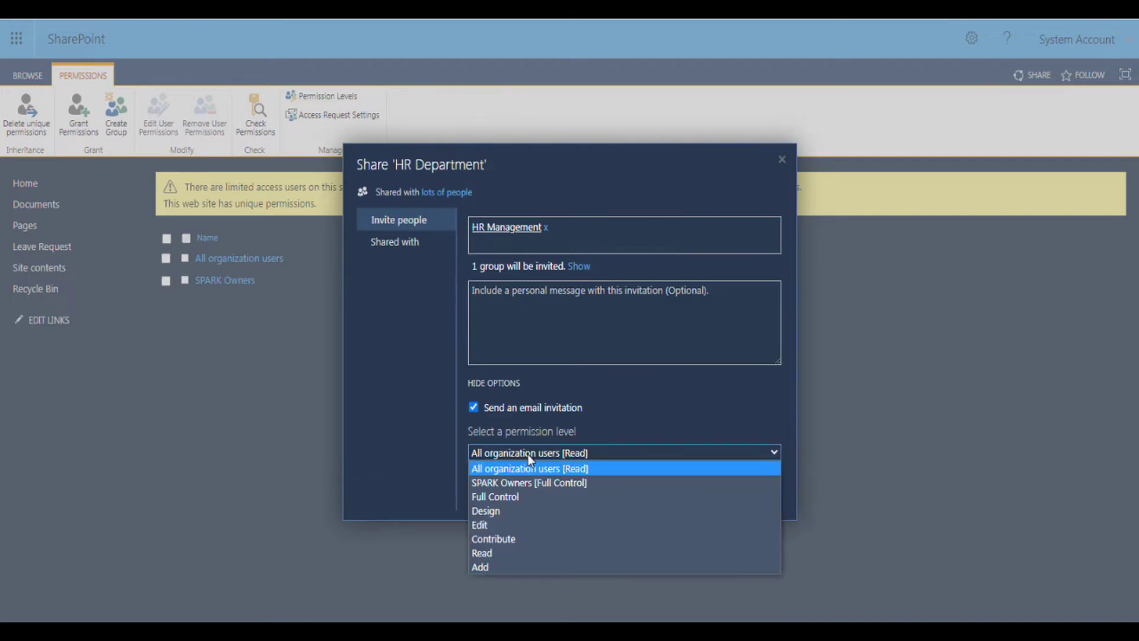
click(509, 525)
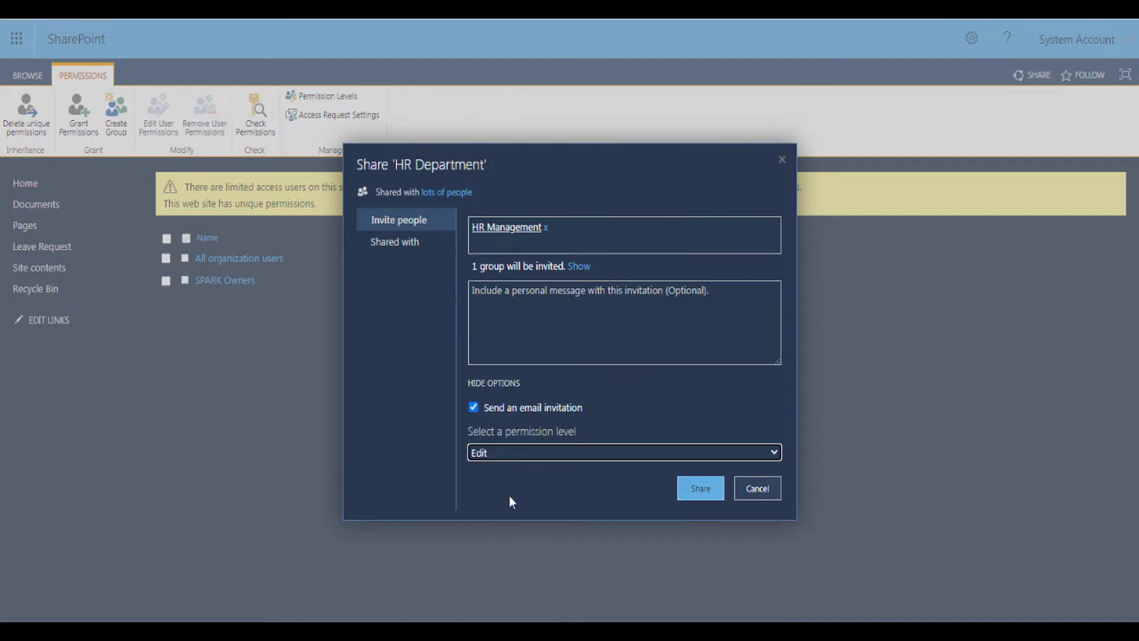
click(685, 487)
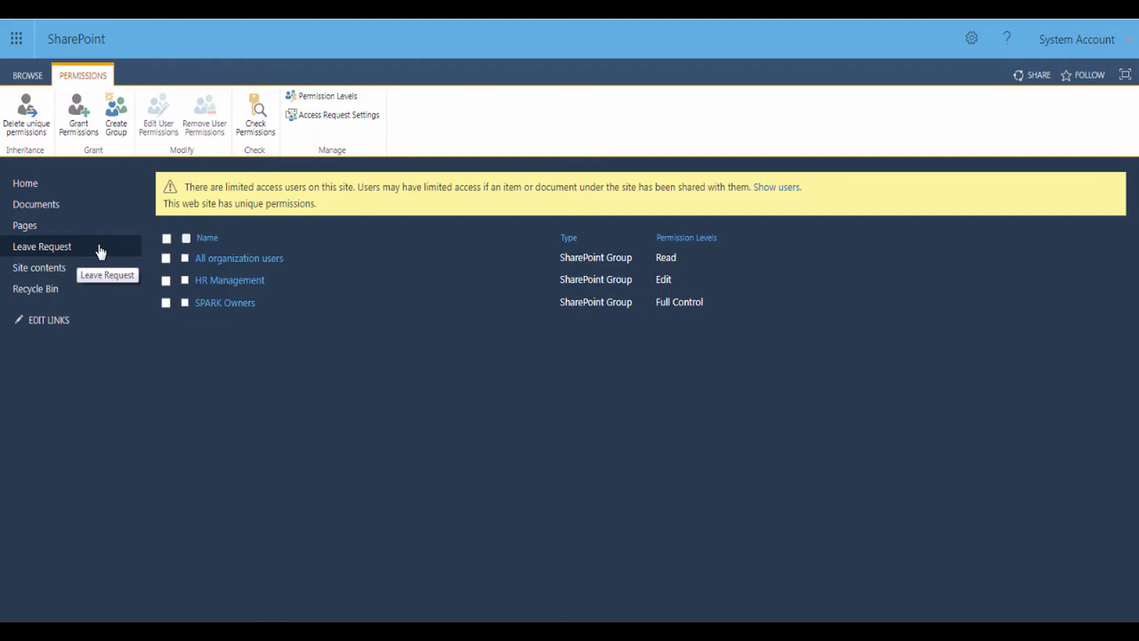
click(55, 248)
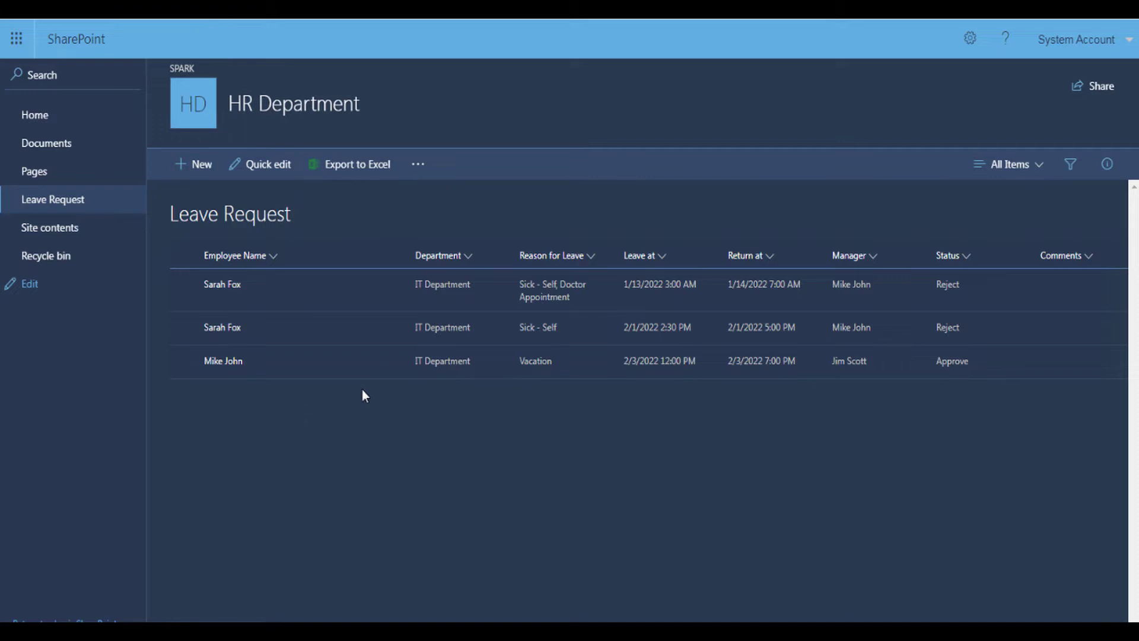
- Open the Leave Request list settings and its permissions page, still inherited from HR Department
click(969, 41)
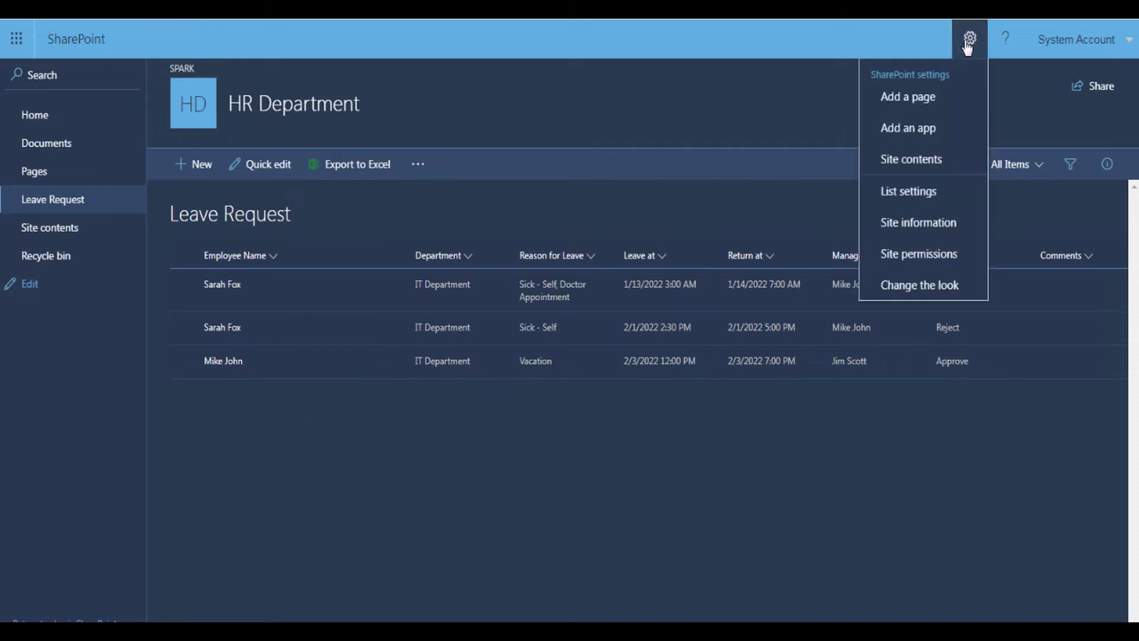
click(897, 196)
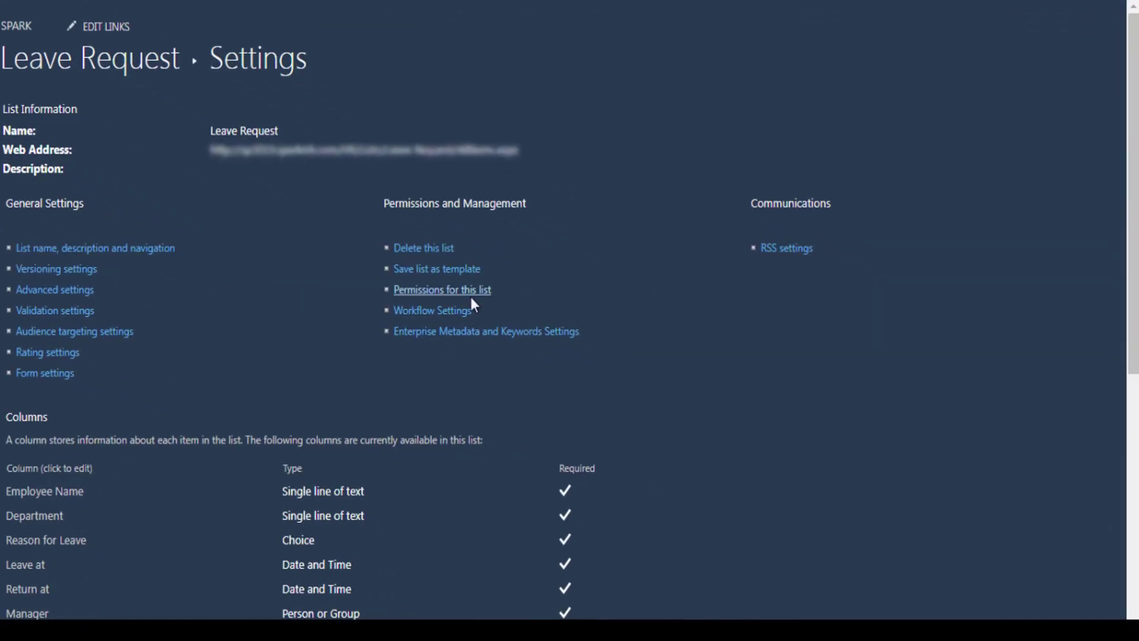
click(462, 292)
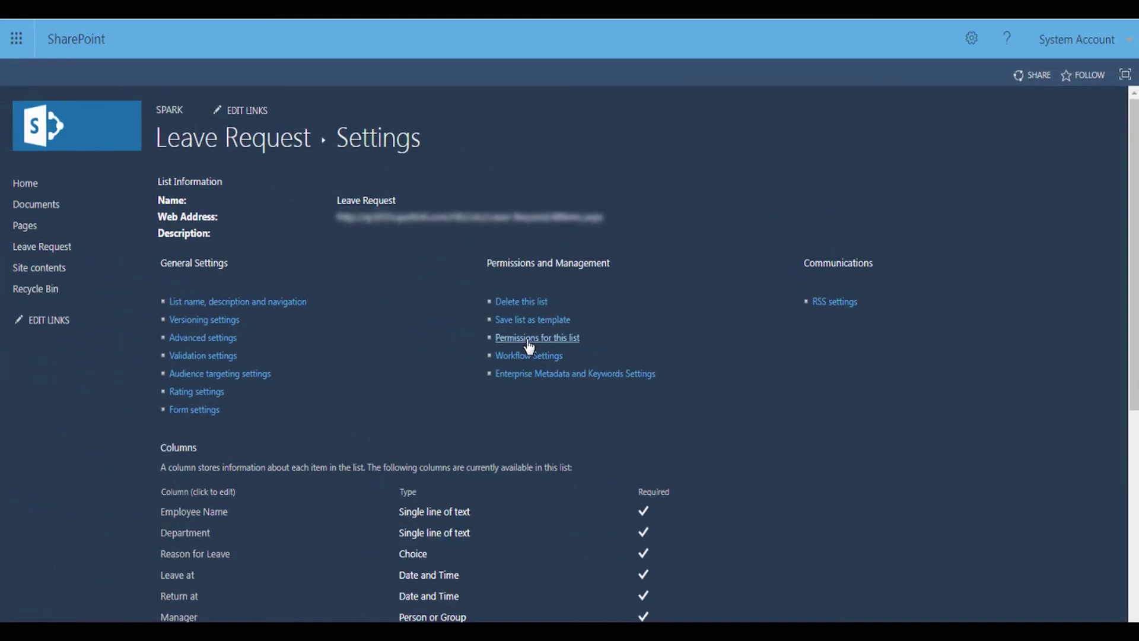
click(529, 338)
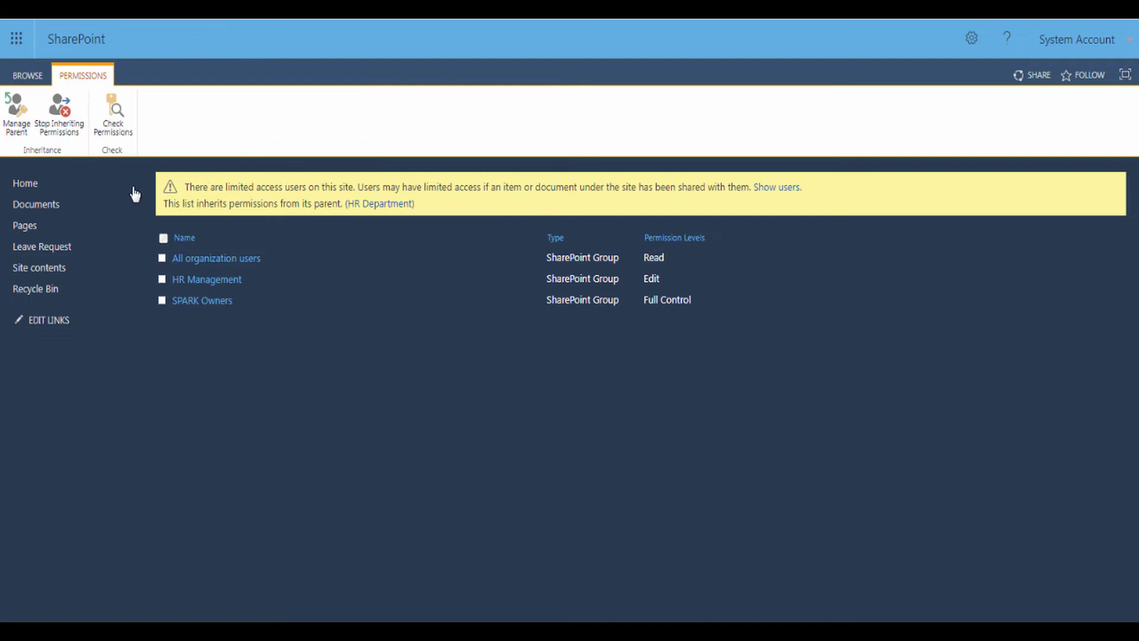
- Stop the Leave Request list inheriting permissions, then share it with HR Managers at Contribute level
click(59, 112)
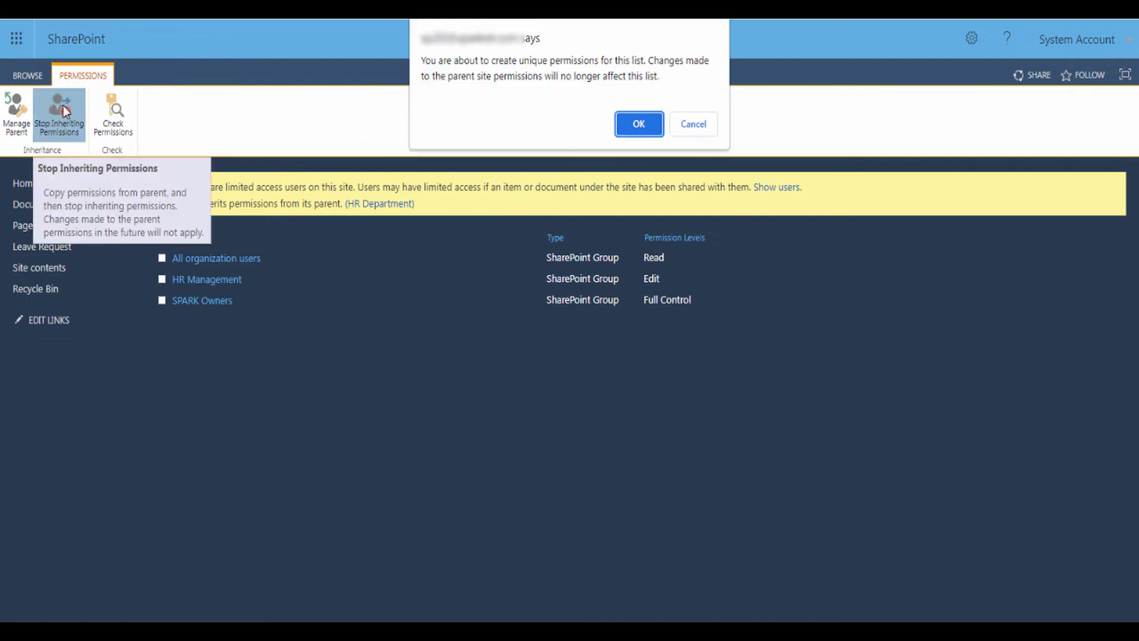
click(629, 125)
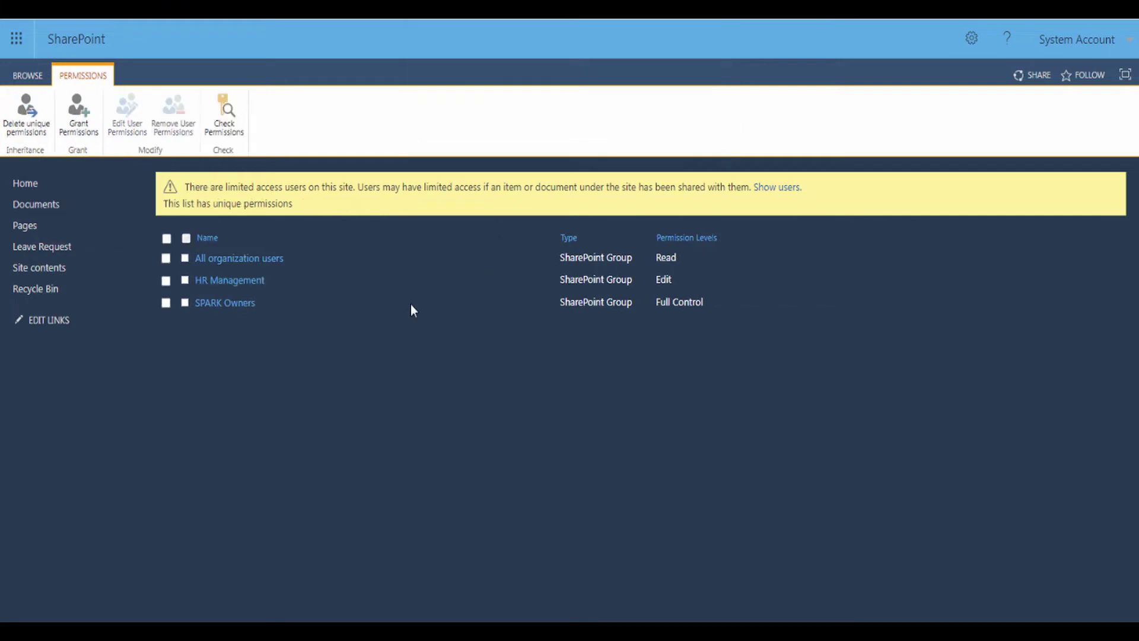
click(79, 117)
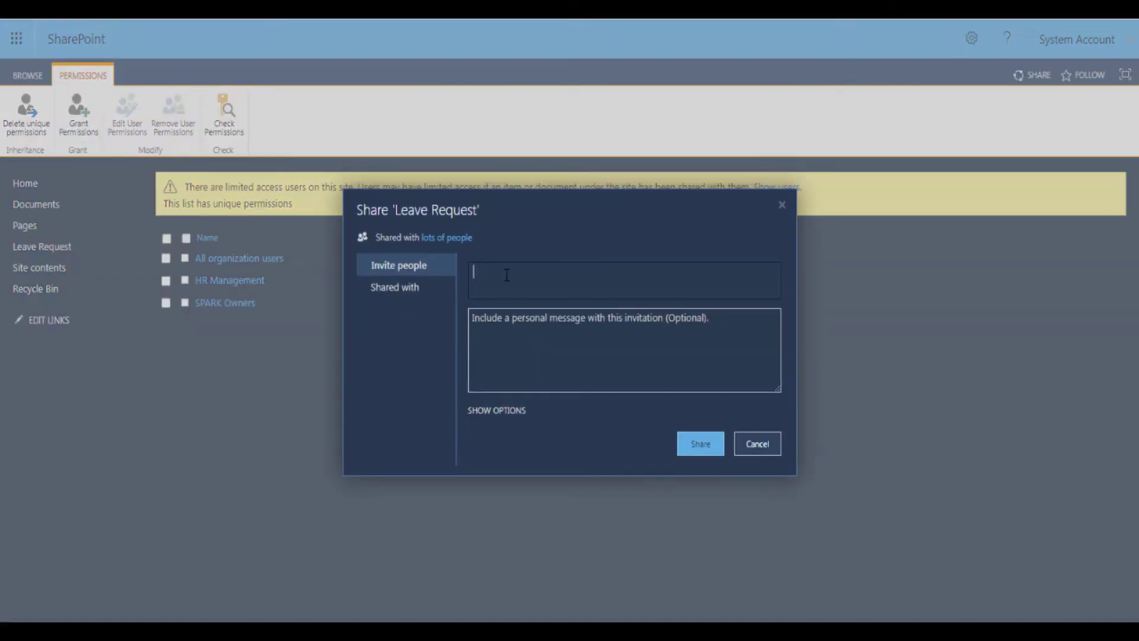
text(HR ma)
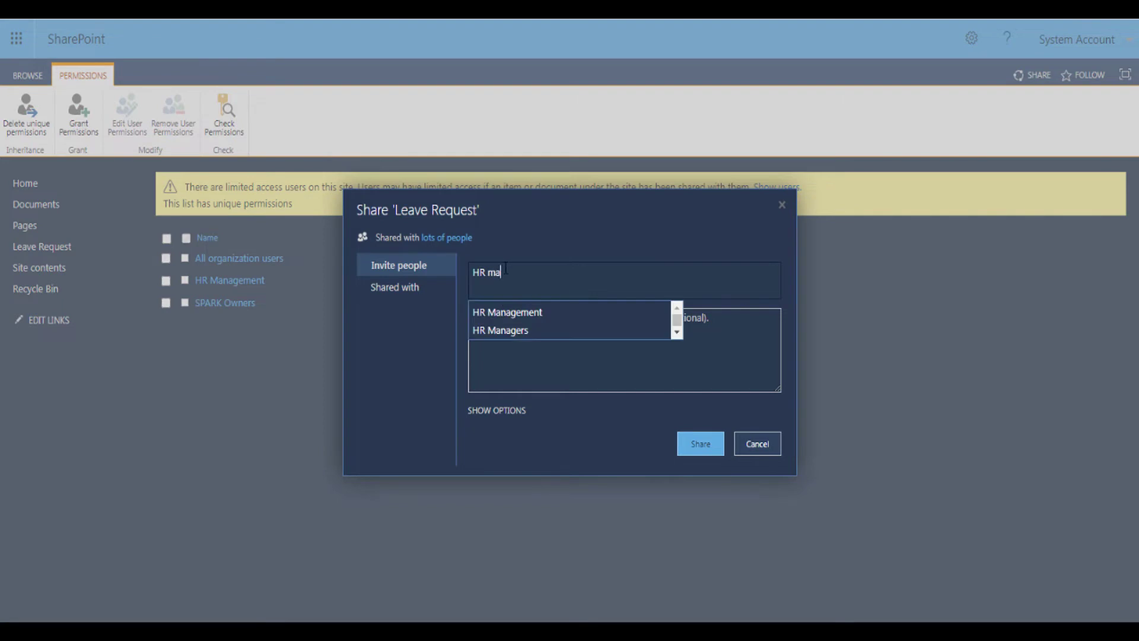
click(506, 330)
click(496, 420)
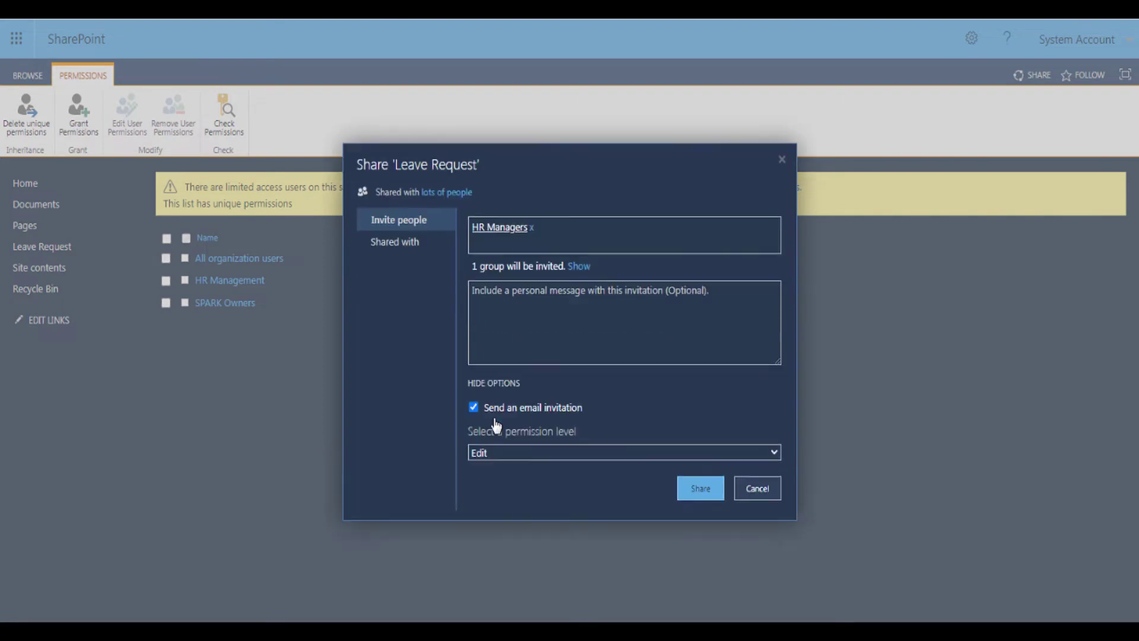
click(495, 453)
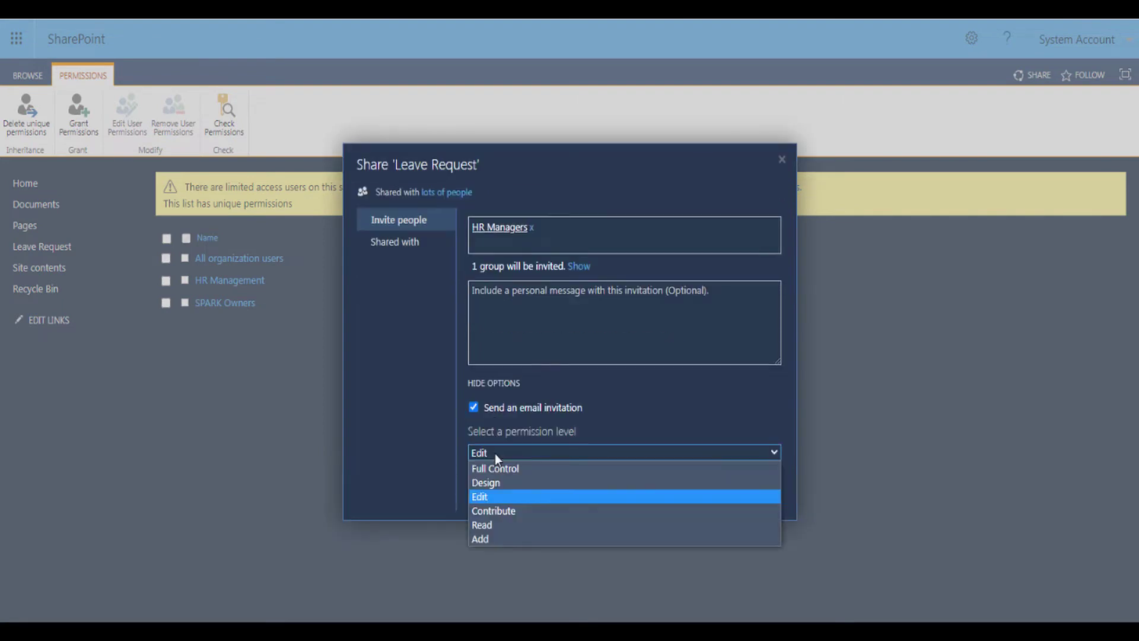
click(492, 514)
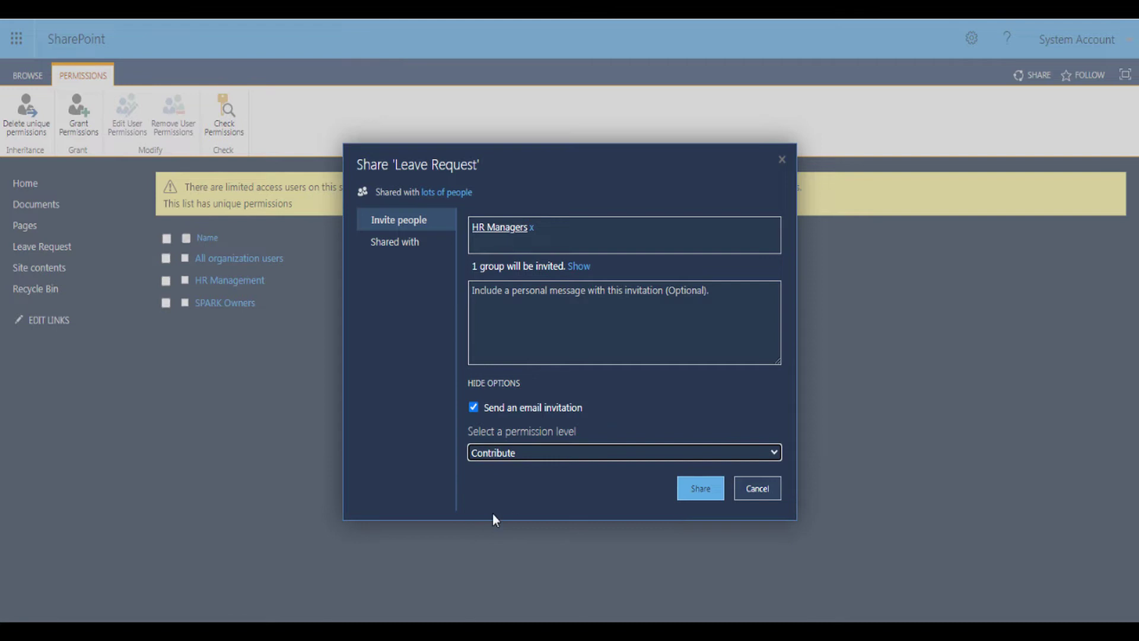
click(696, 492)
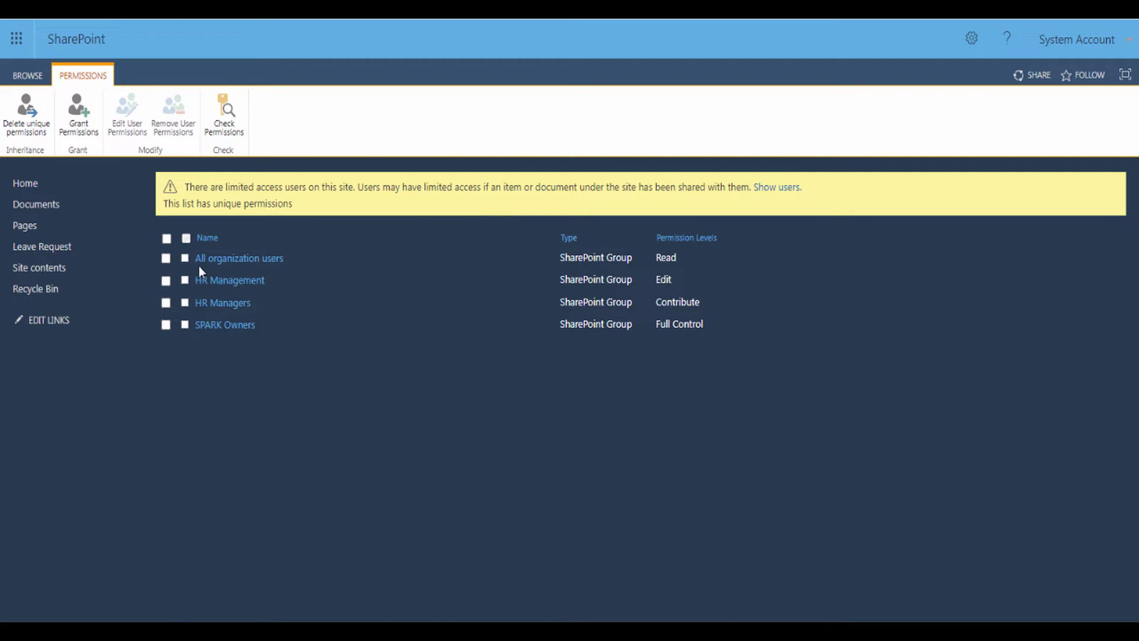
- Change All organization users from Read to Add on the list, then return to Leave Request
click(166, 258)
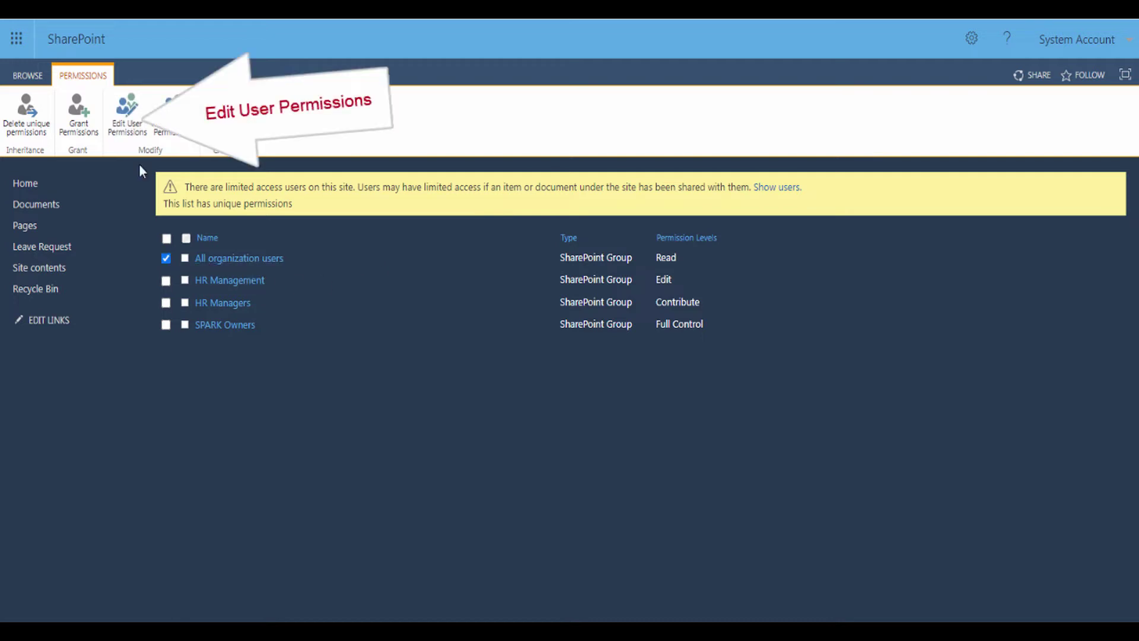
click(133, 122)
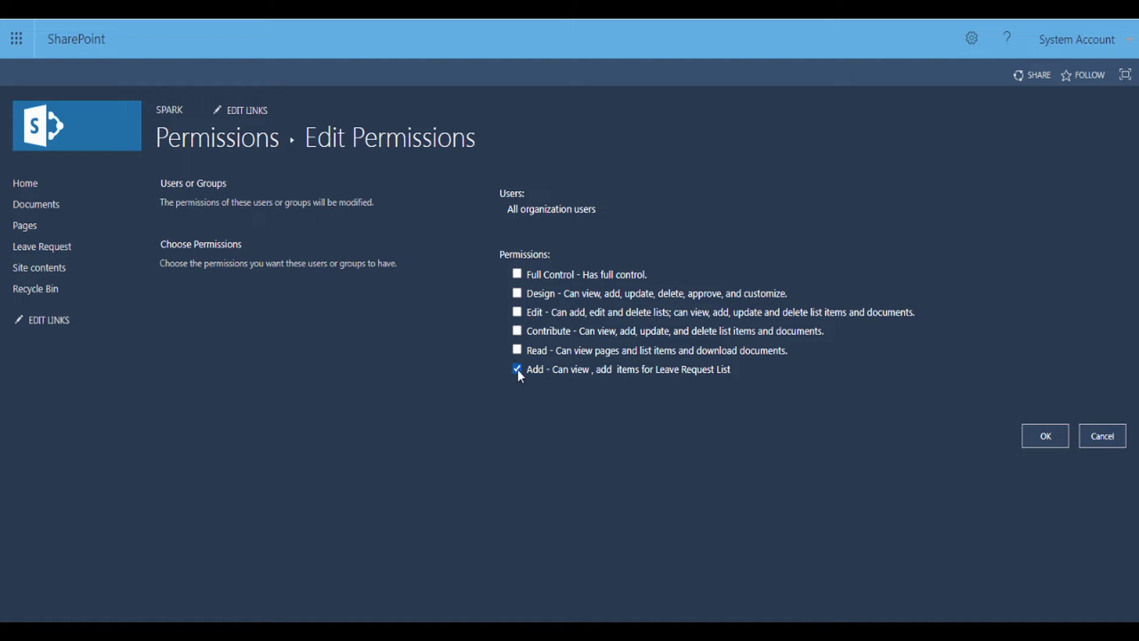
click(1042, 446)
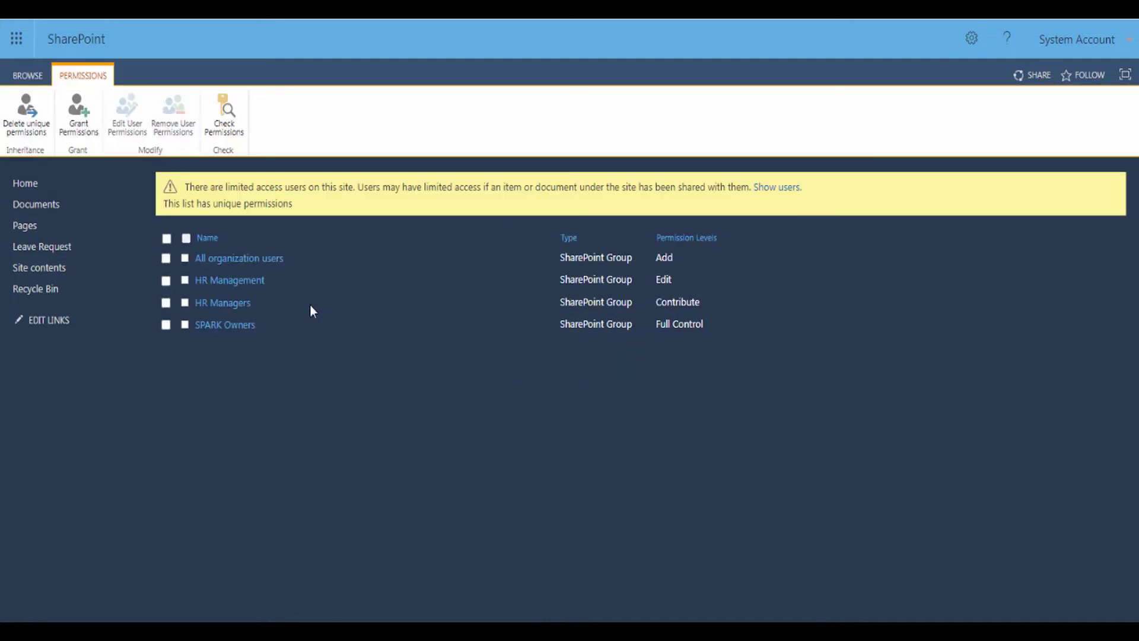
click(43, 247)
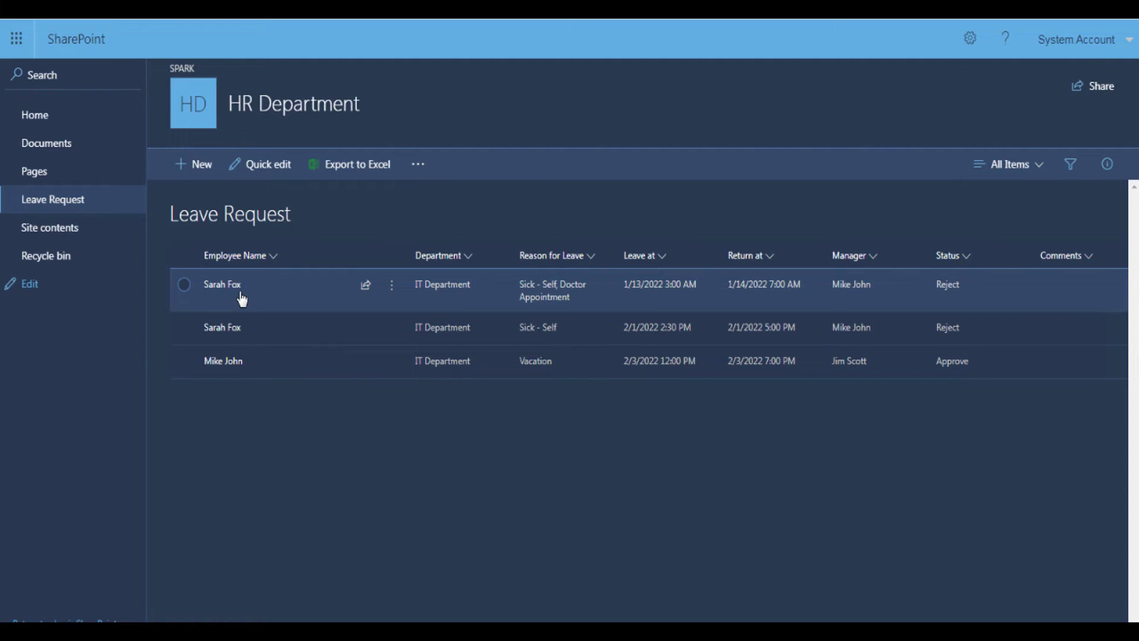
- Open the first leave request's Manage Access panel and its advanced permissions page
click(185, 285)
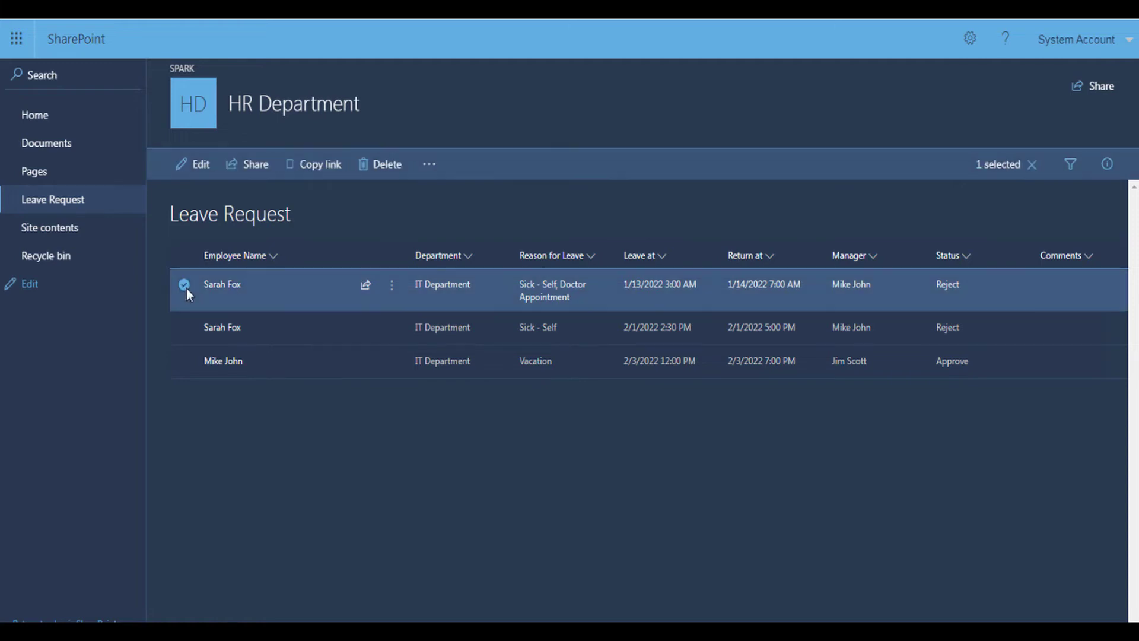
click(392, 291)
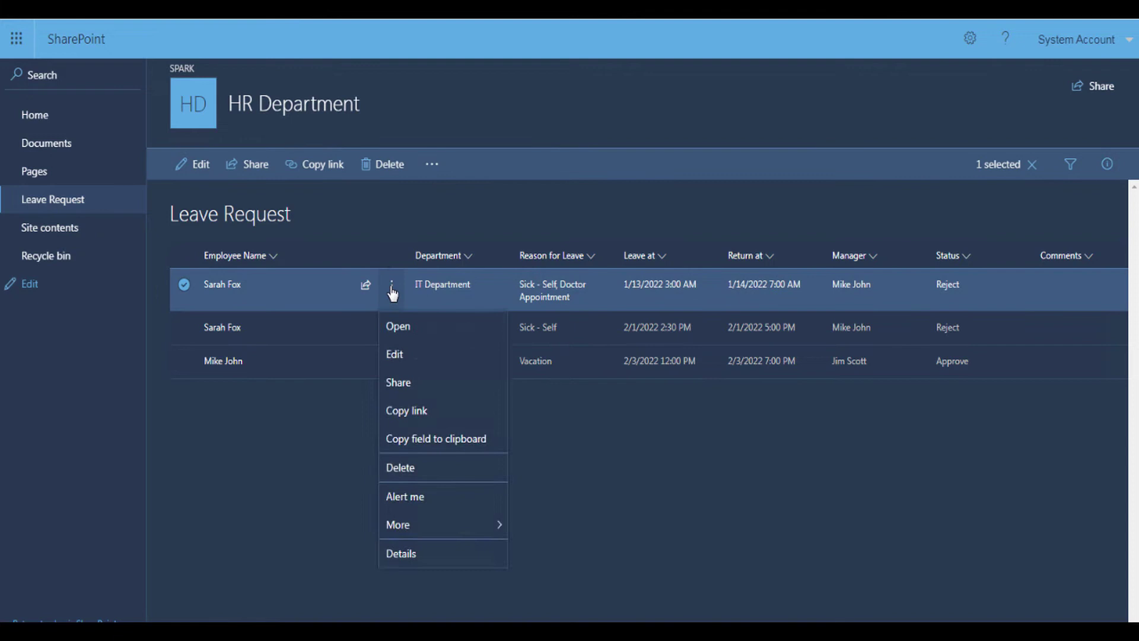
click(398, 384)
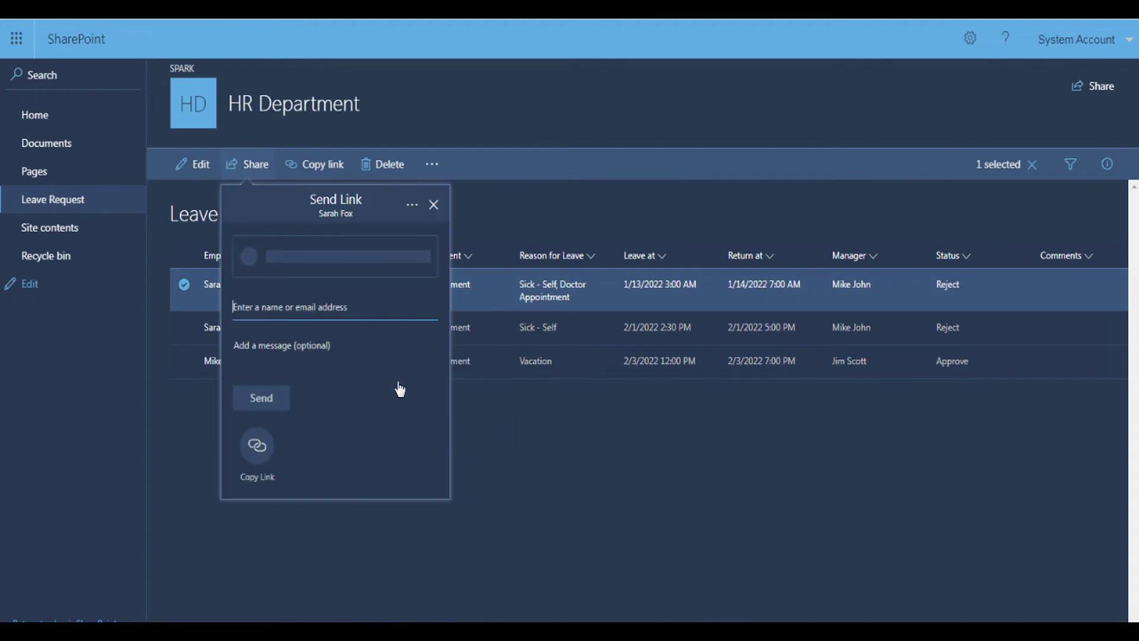
click(412, 206)
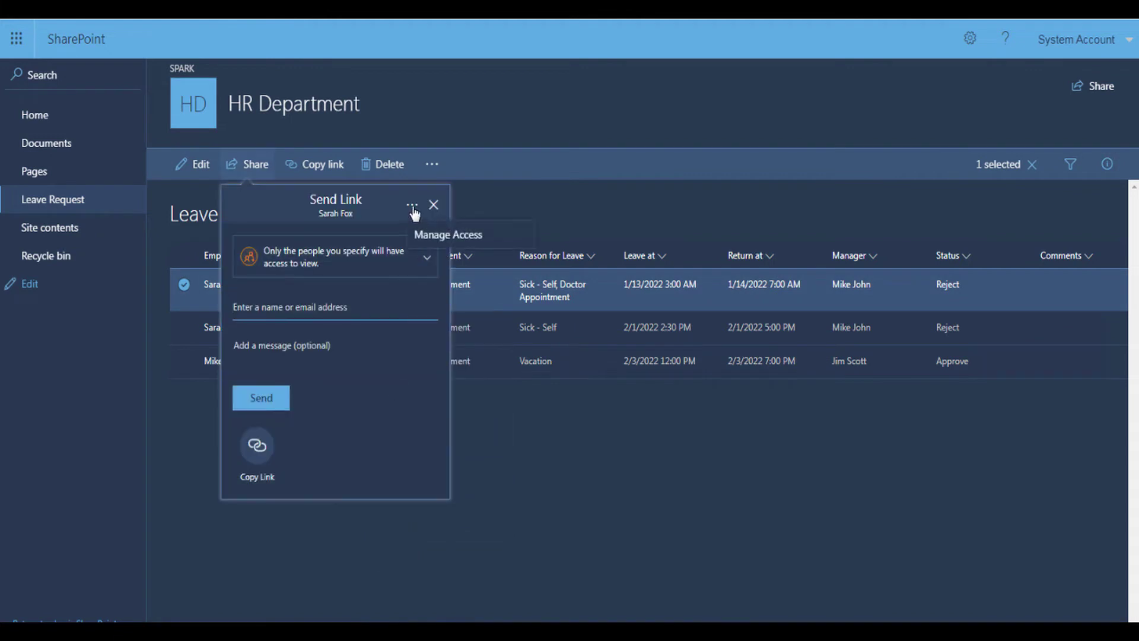
click(424, 237)
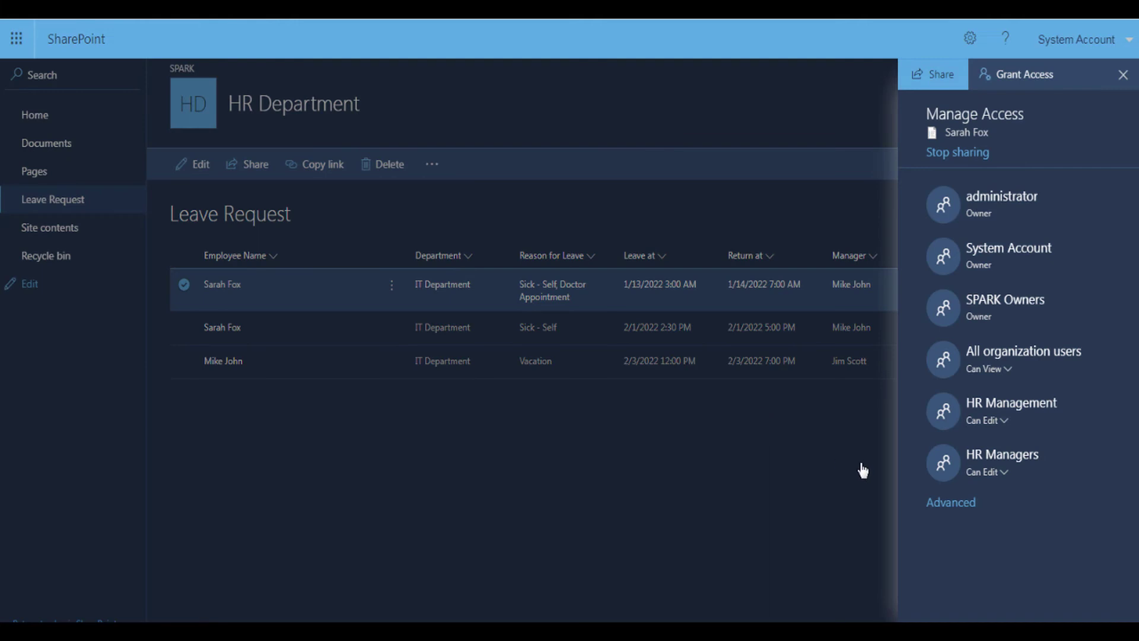
click(946, 503)
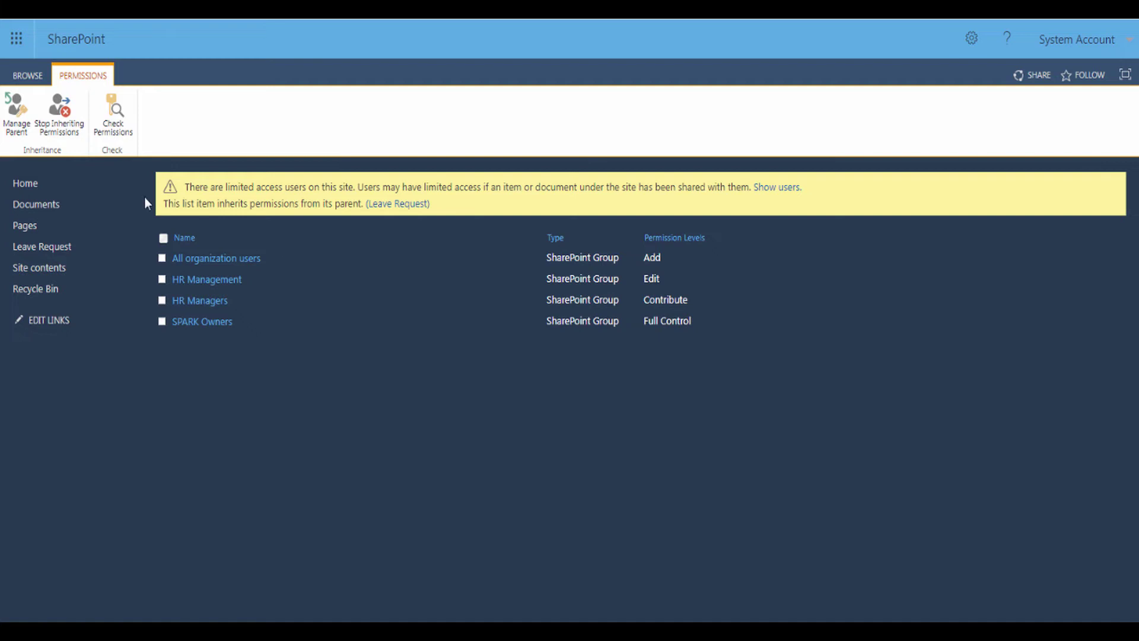
- Stop the first leave request inheriting list permissions and remove All organization users from it
click(59, 113)
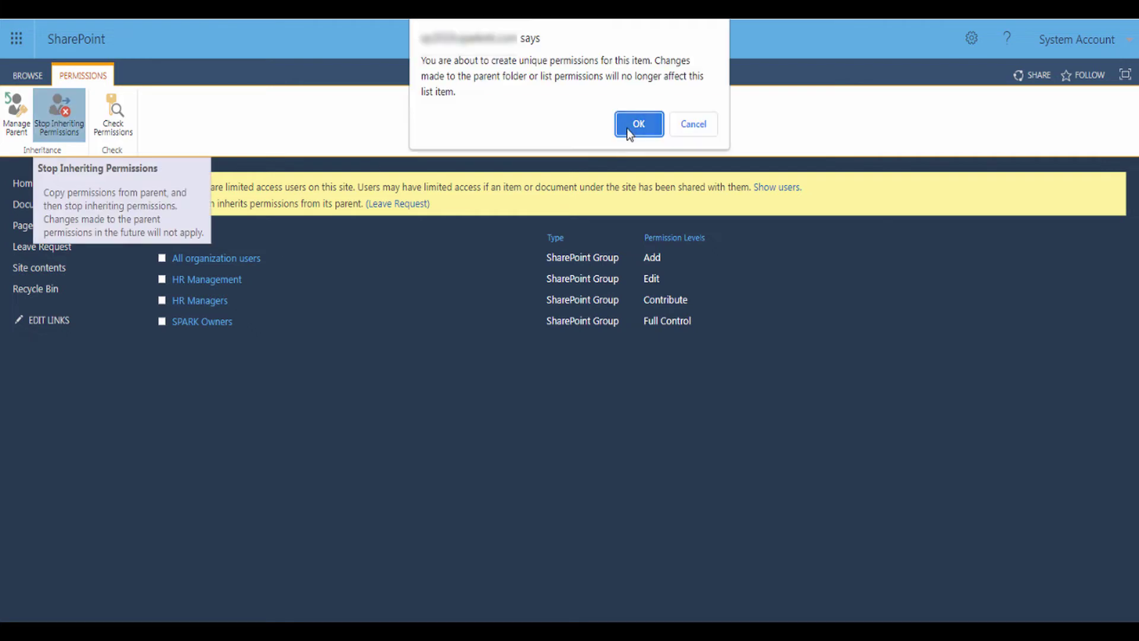
click(630, 131)
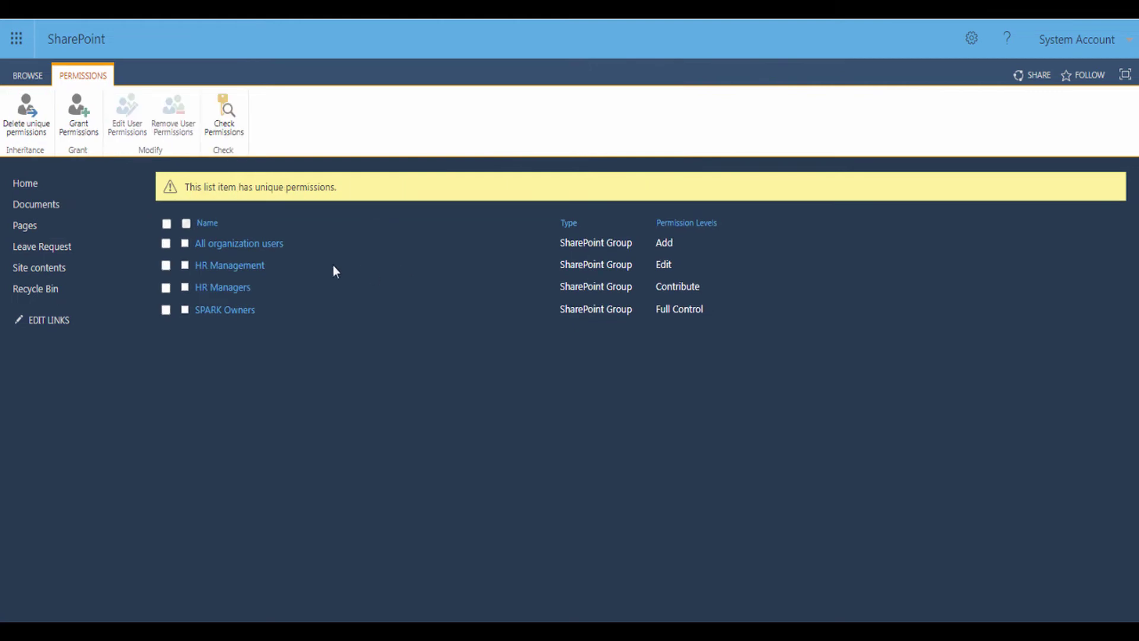
click(166, 244)
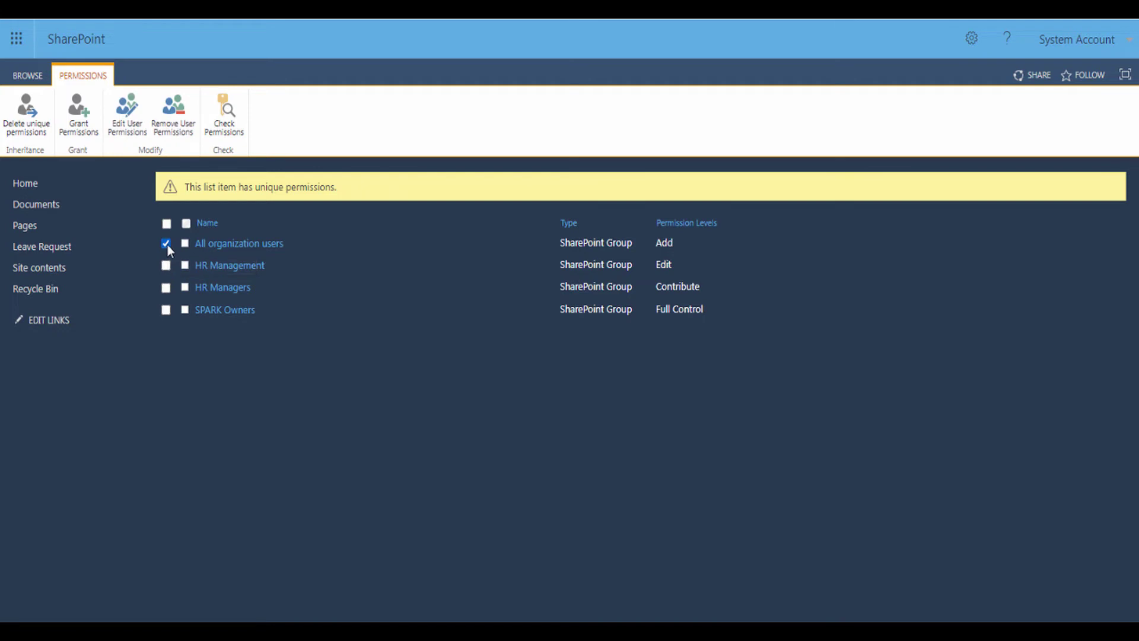
click(174, 118)
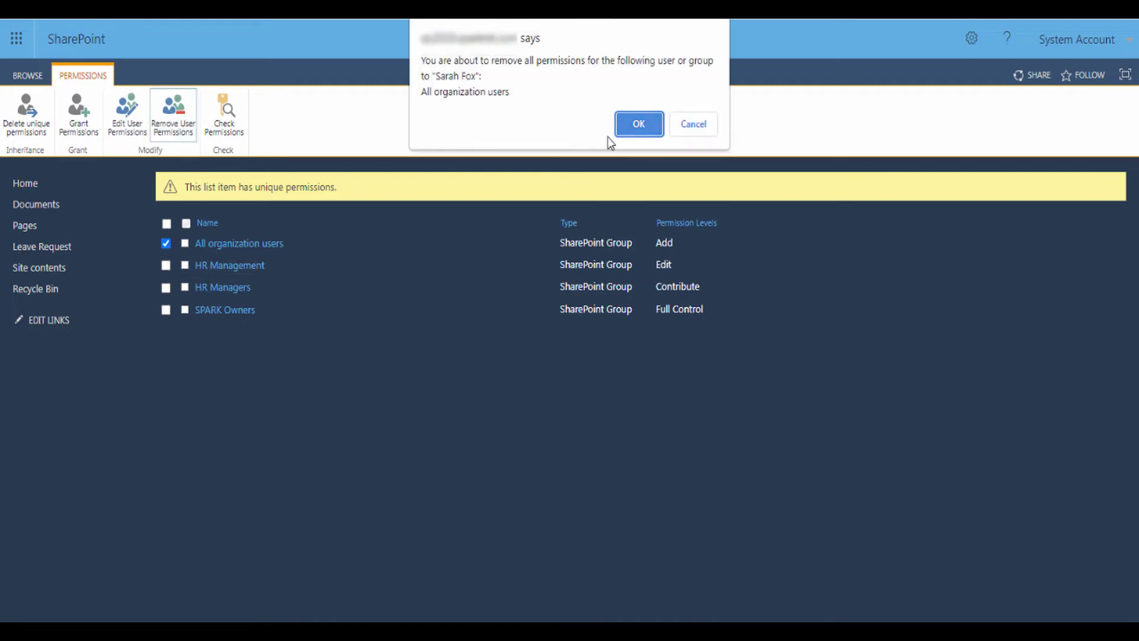
click(630, 126)
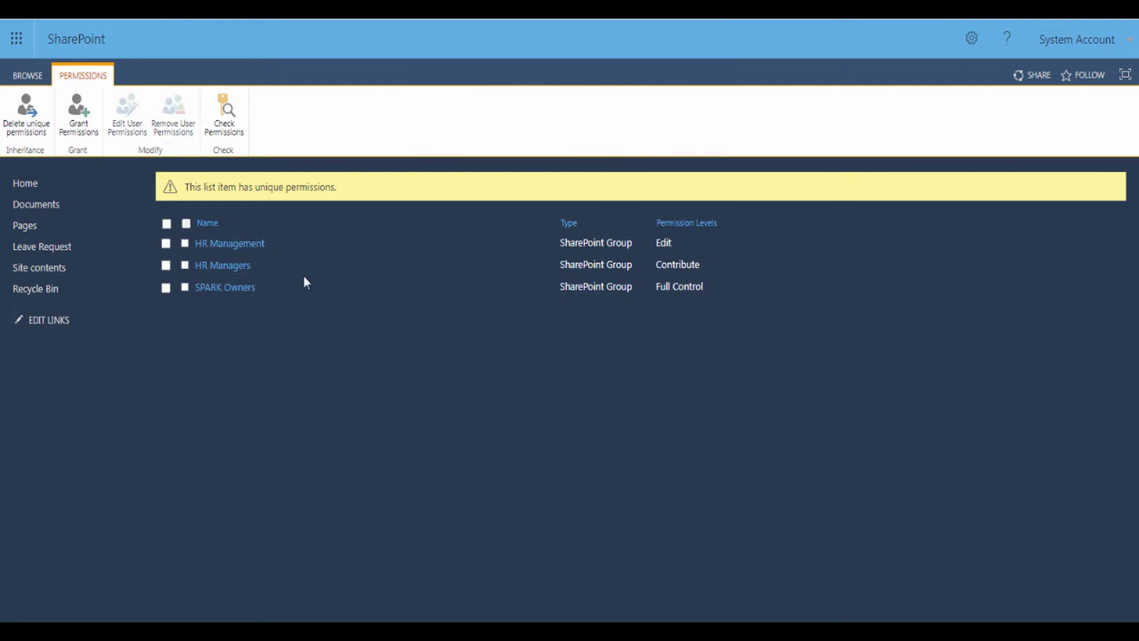
- Share the first leave request with the employee who filed it at Read permission level
click(78, 118)
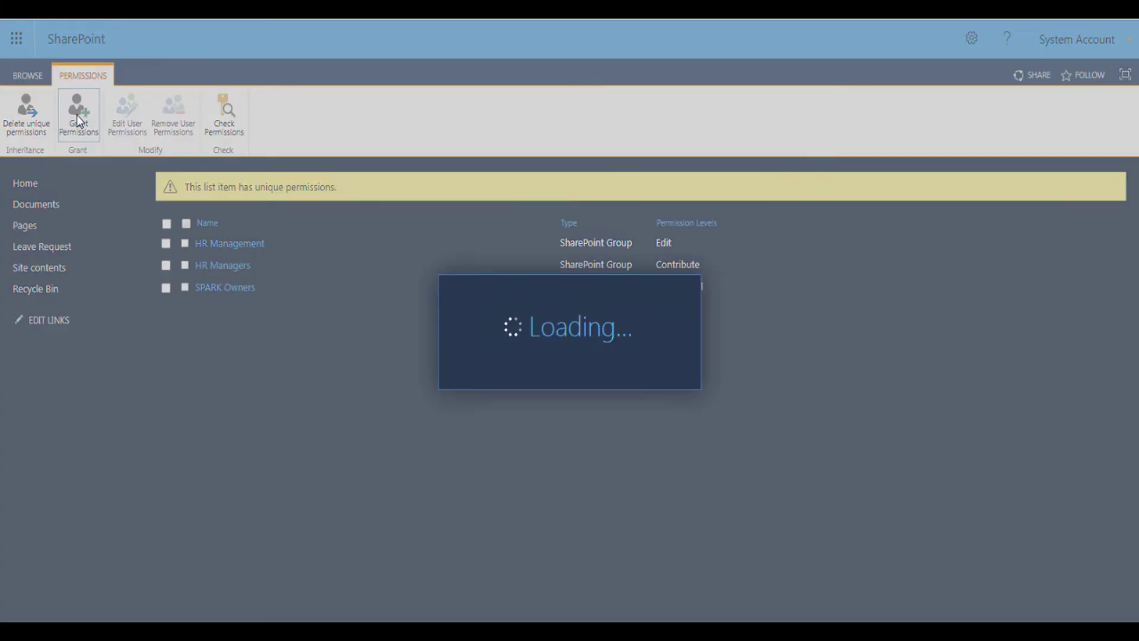
text(sarah)
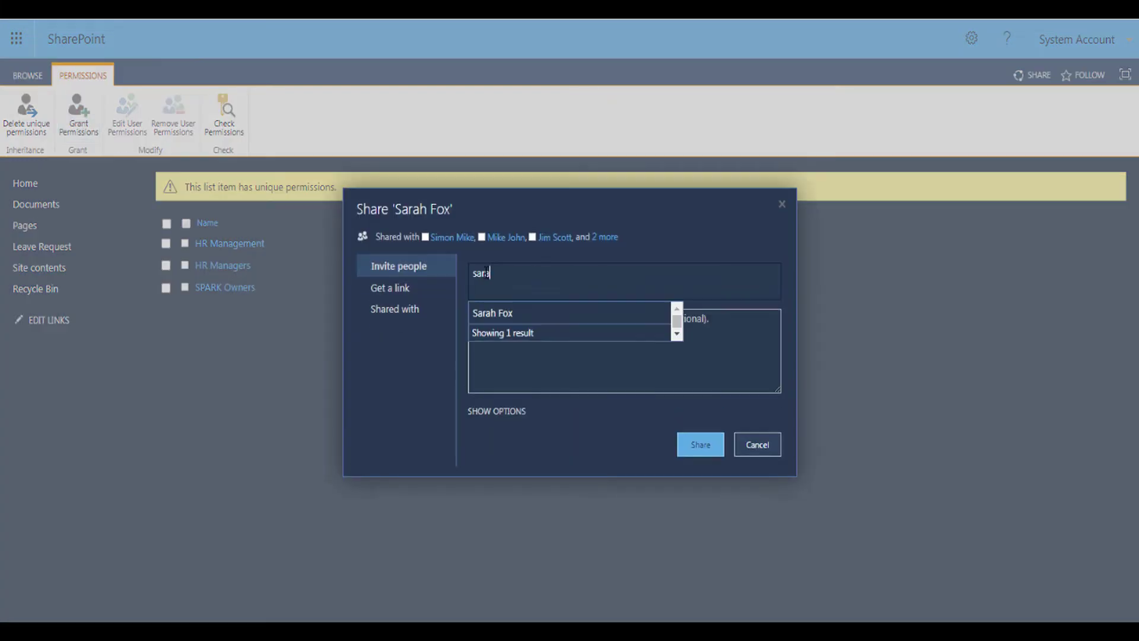
click(483, 314)
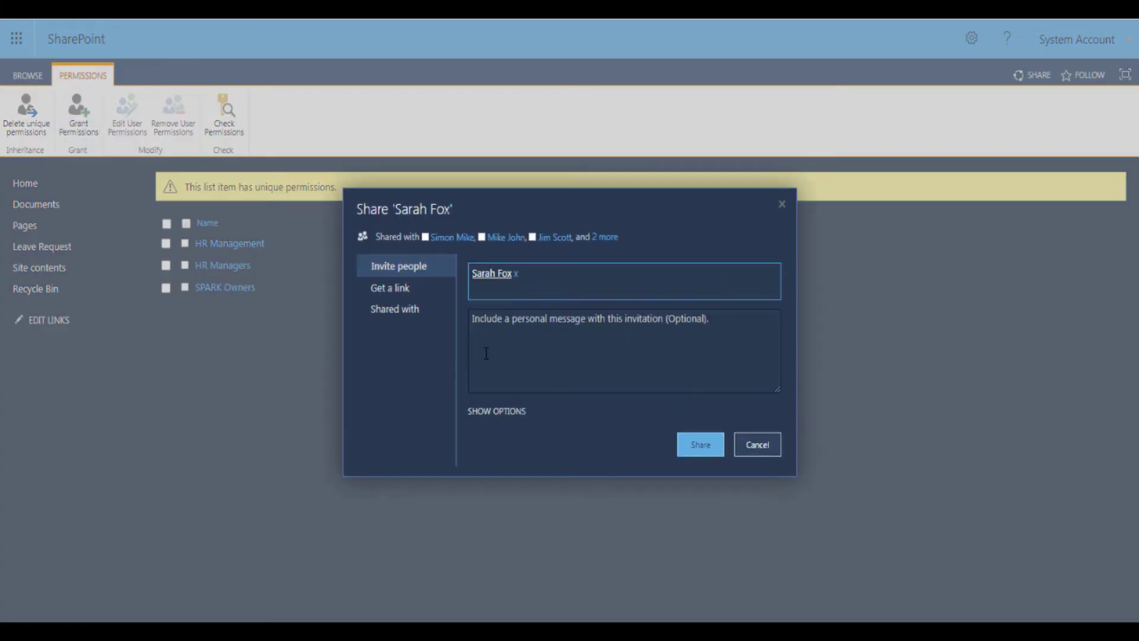
click(488, 413)
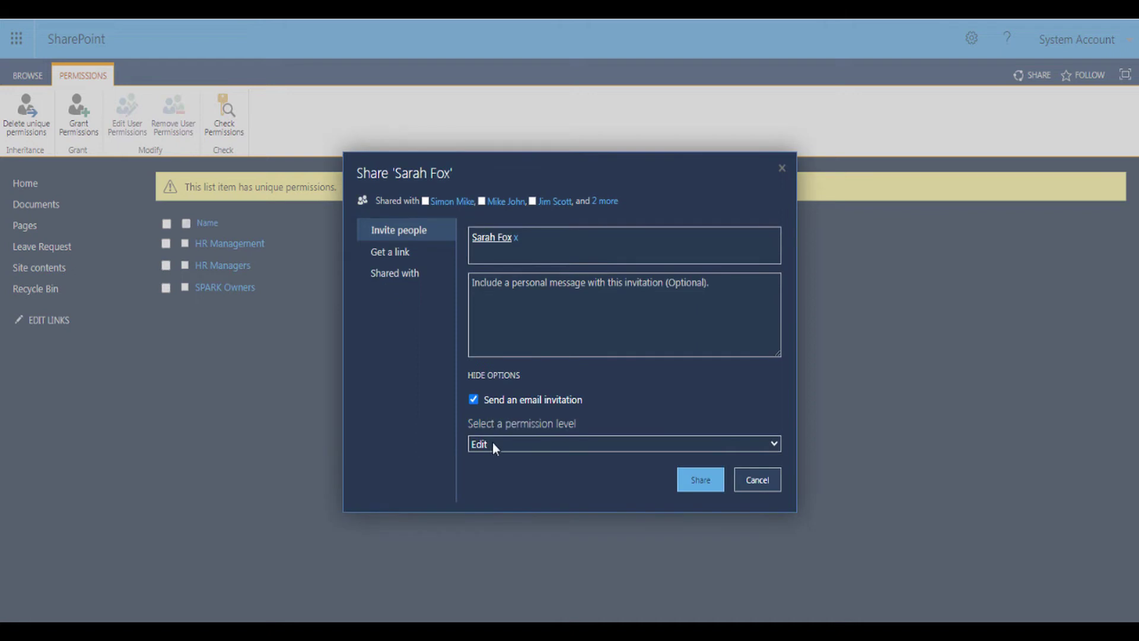
click(493, 443)
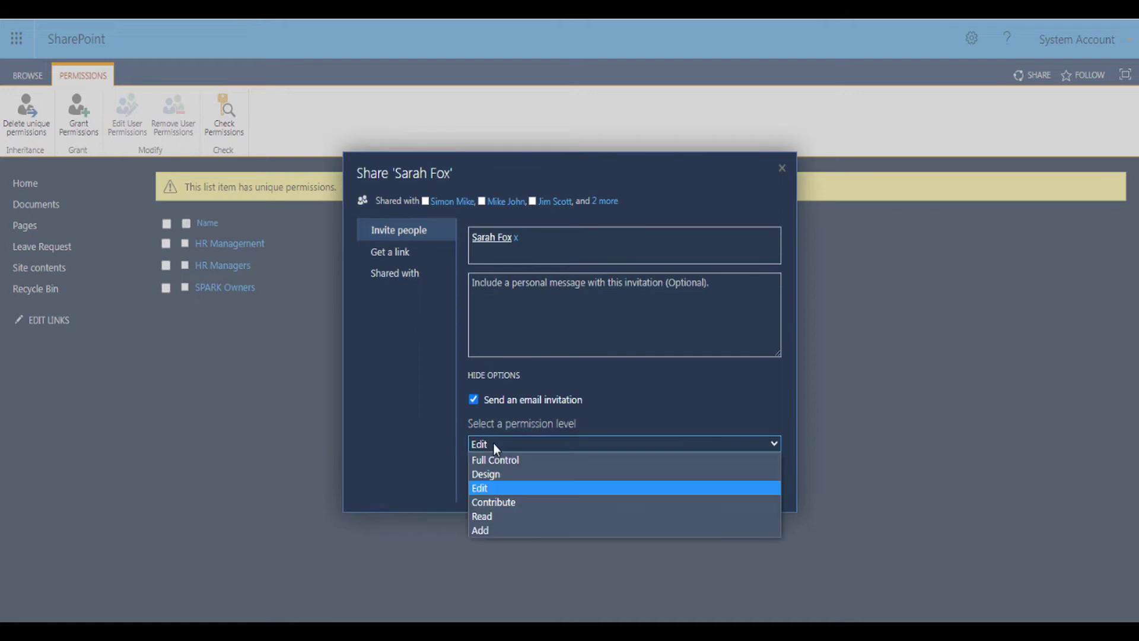
click(491, 516)
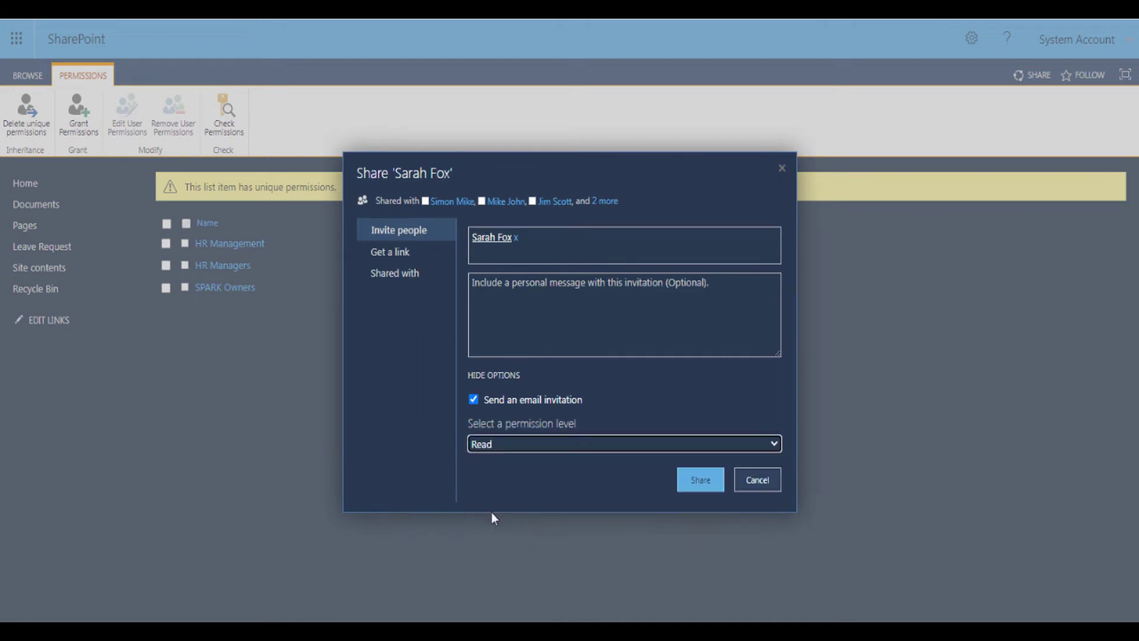
click(693, 479)
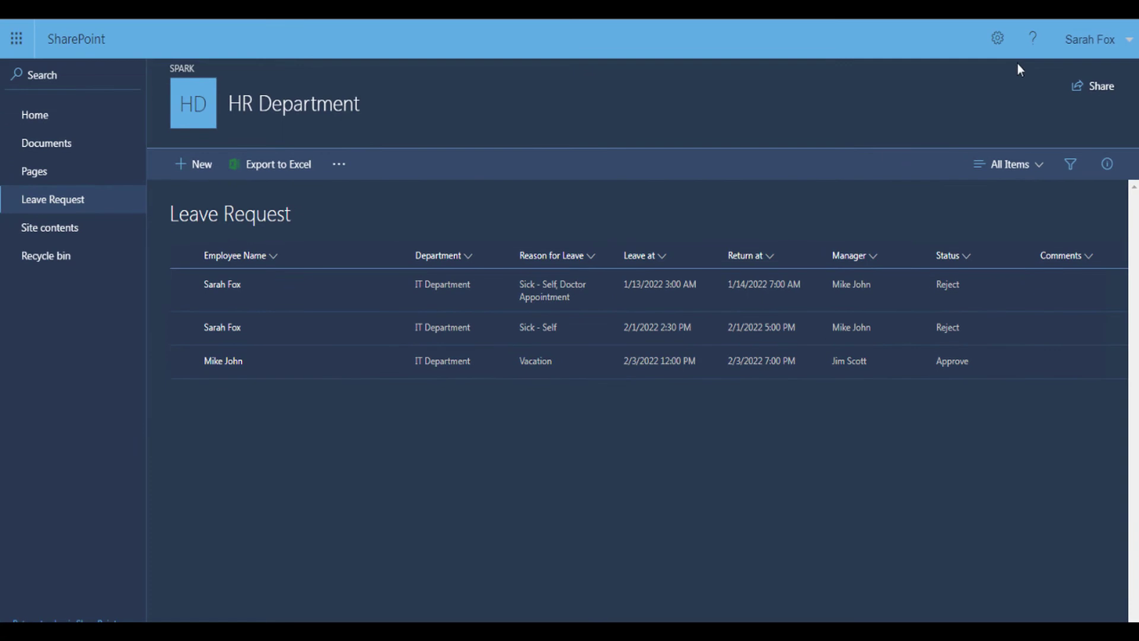
- As the employee, start and cancel a new leave request, then check the first request's available actions
click(198, 166)
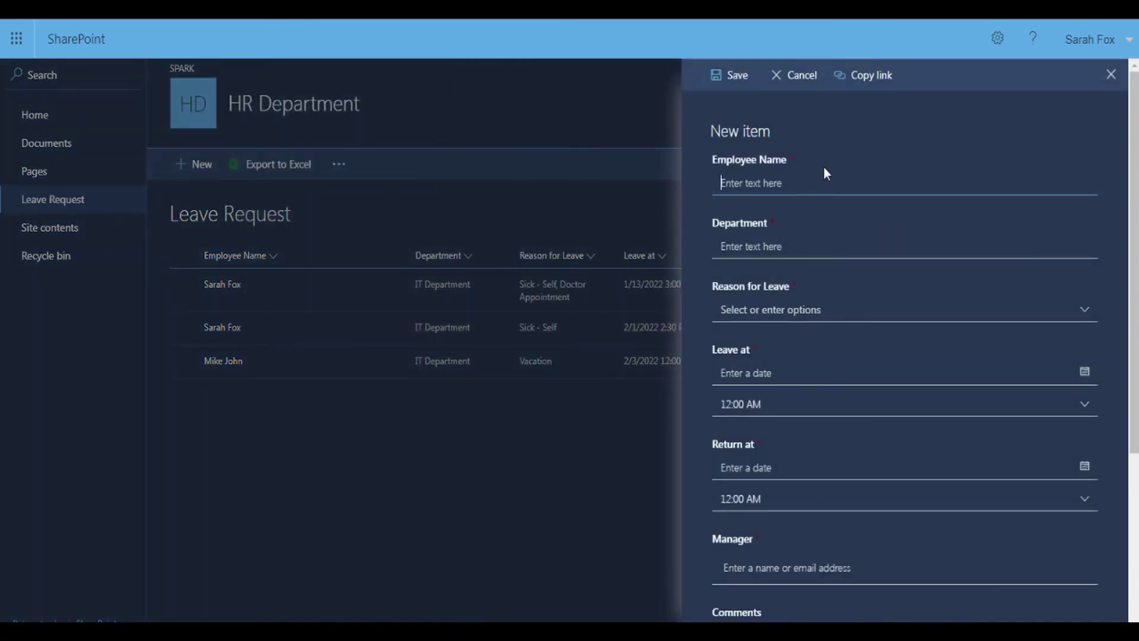
click(798, 75)
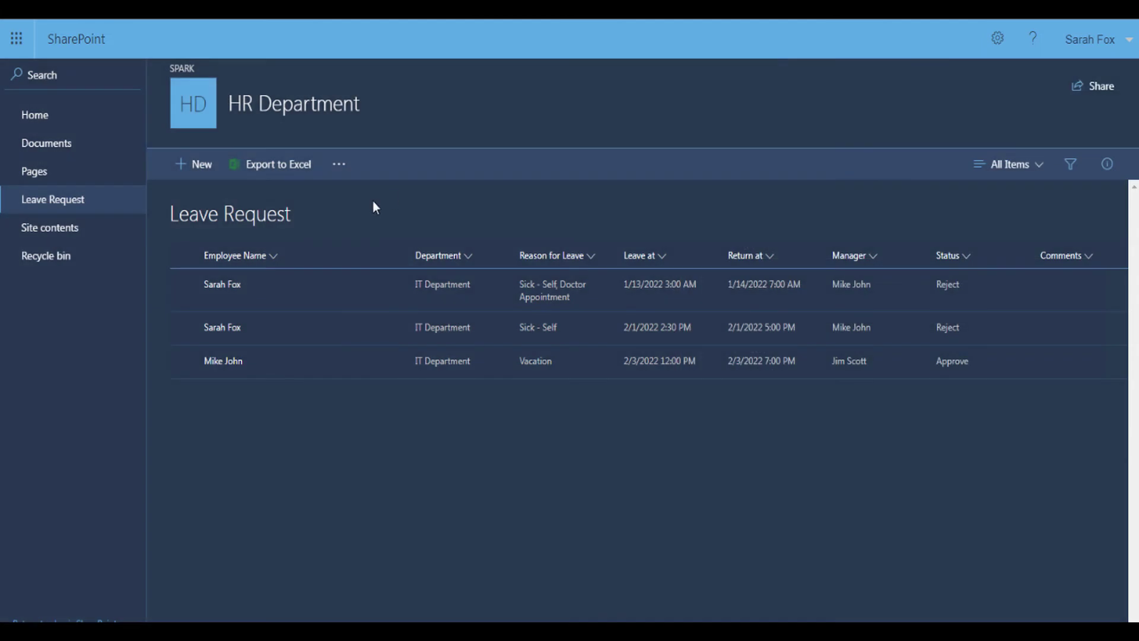
click(183, 287)
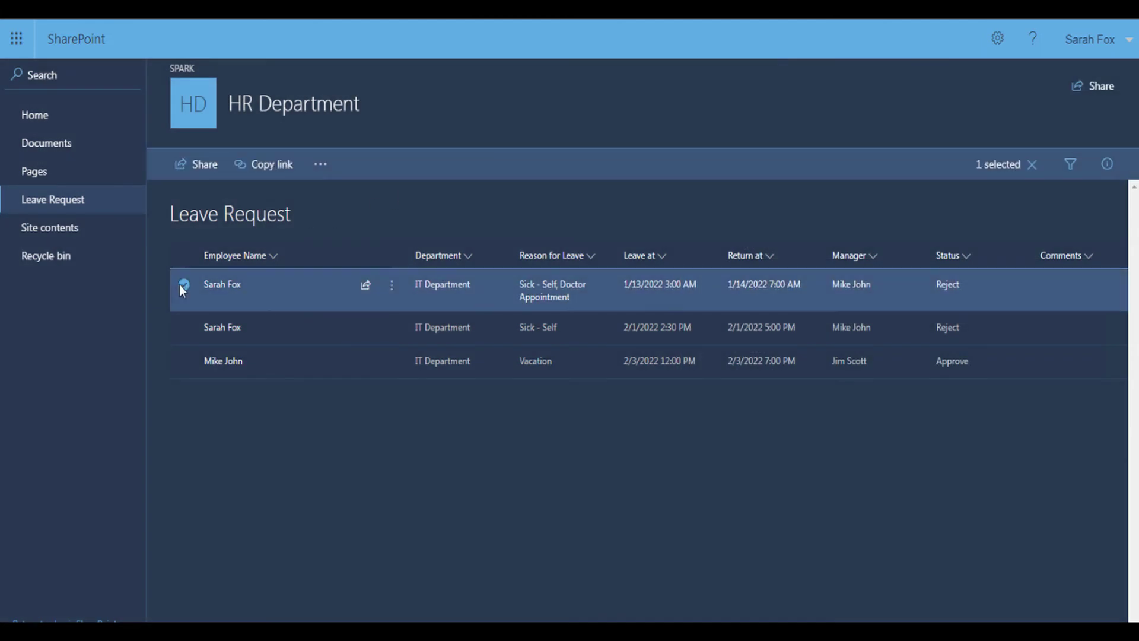
click(392, 288)
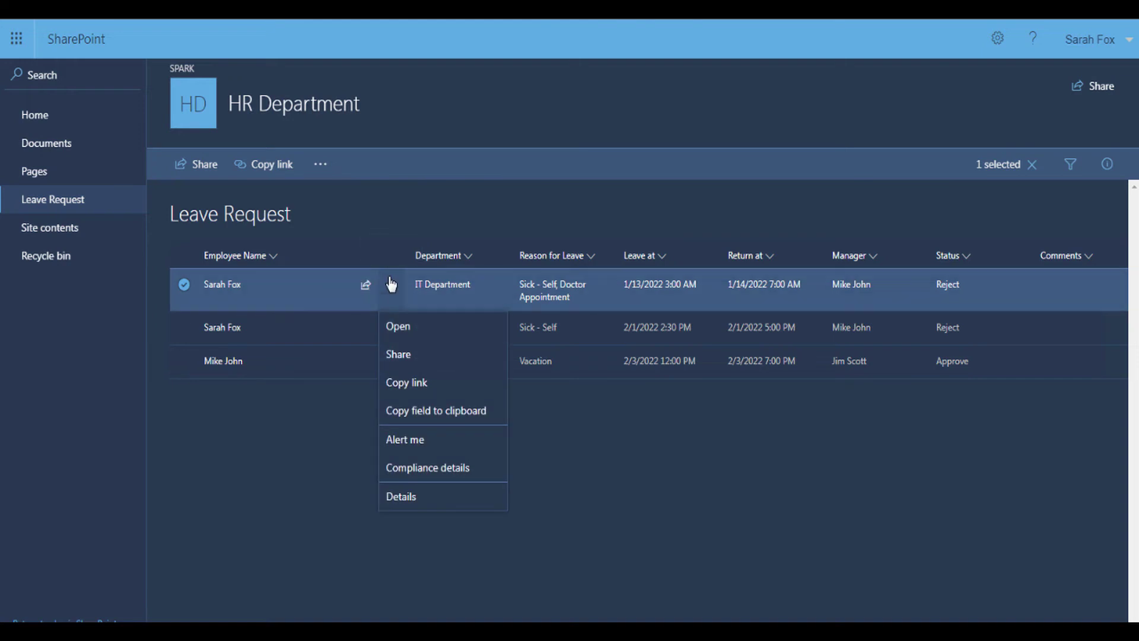
- Clear the row selections and open the settings menu to switch to the Contribute user
click(185, 283)
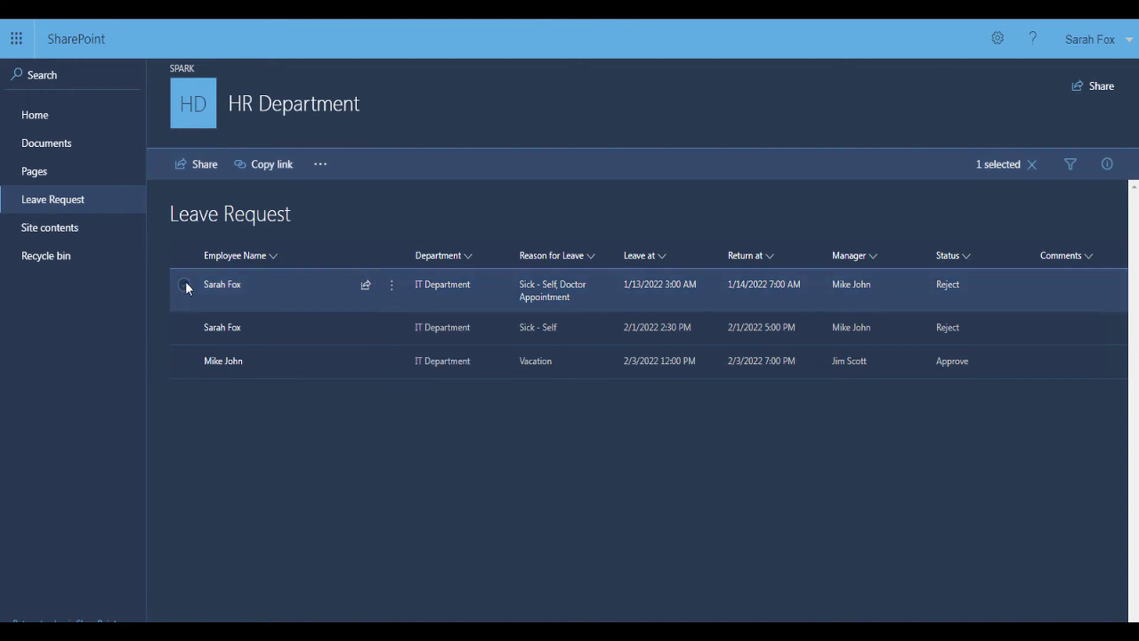
click(180, 328)
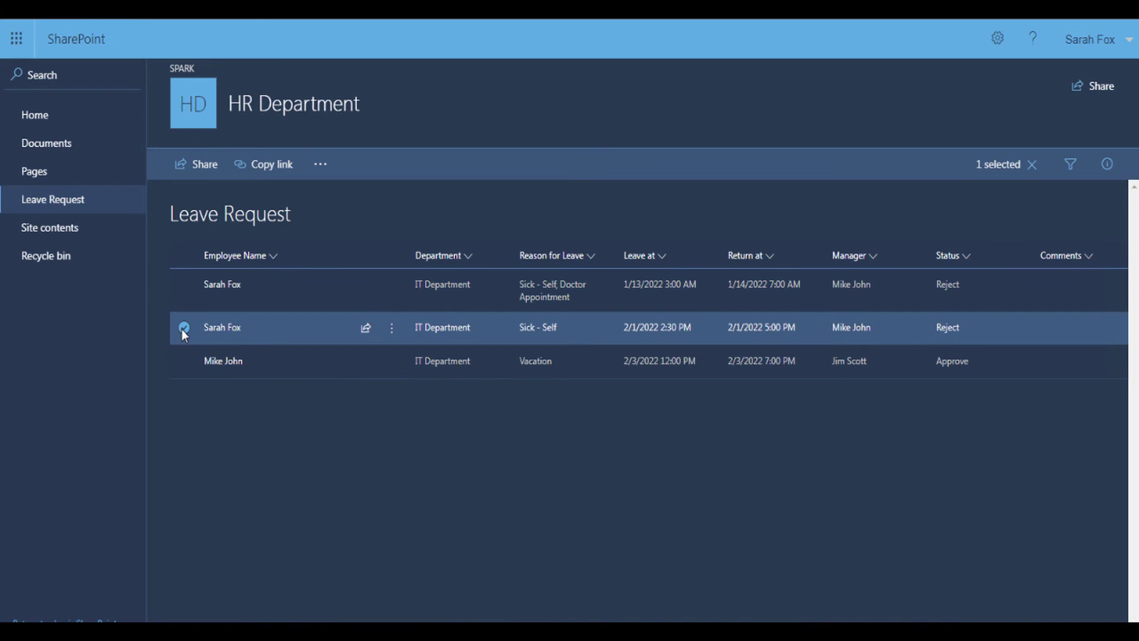
click(181, 329)
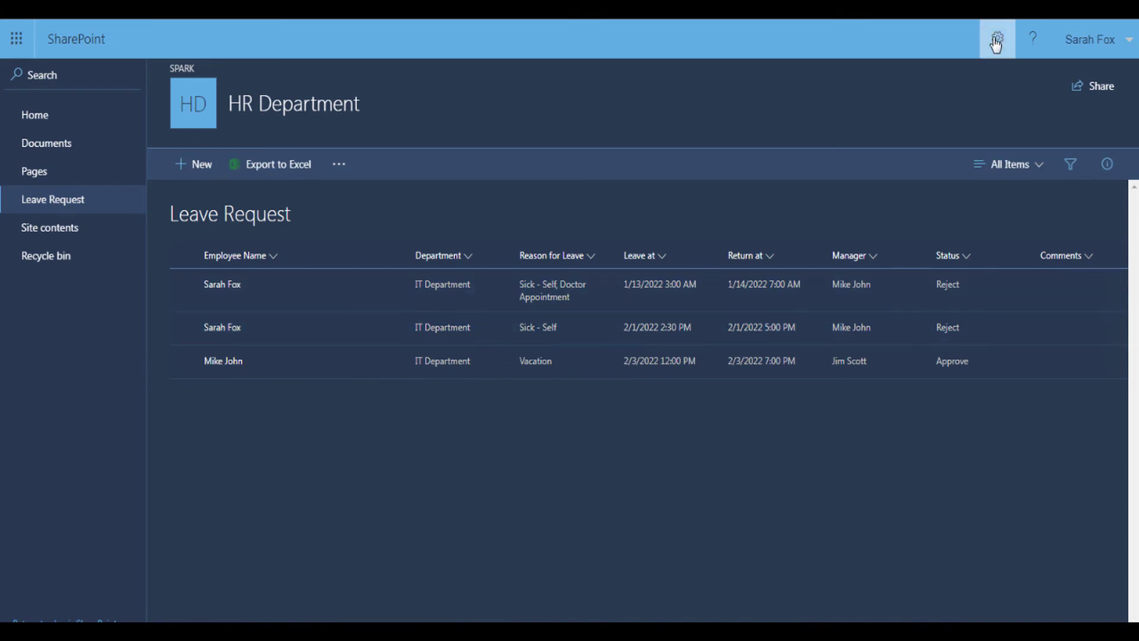
click(992, 45)
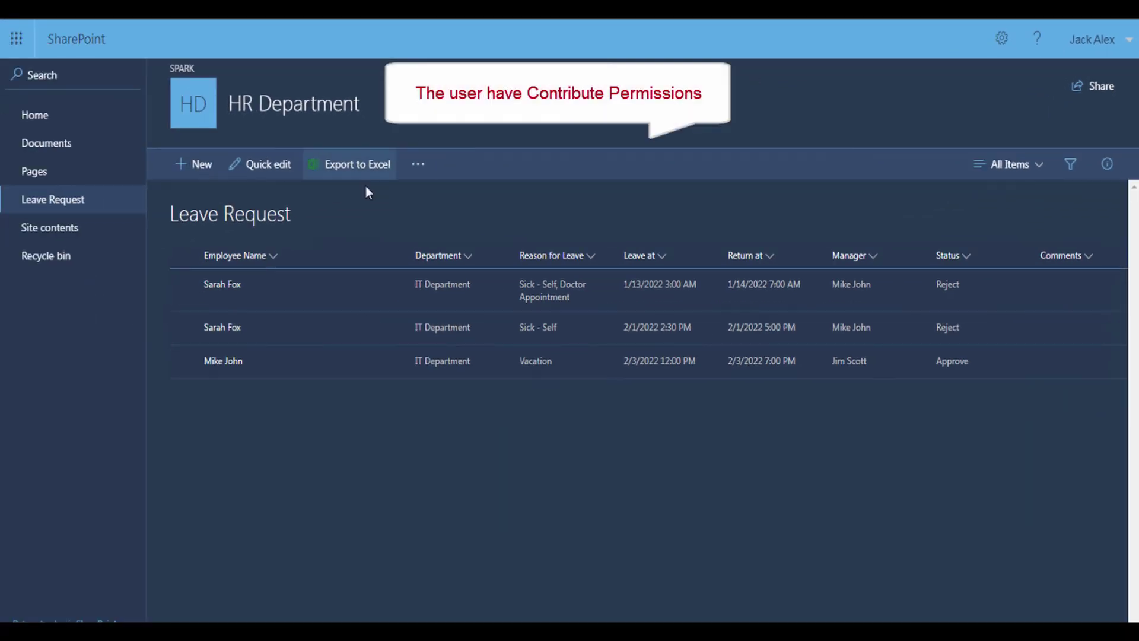
- Open the 1/13/2022 sick-leave request for editing
click(181, 286)
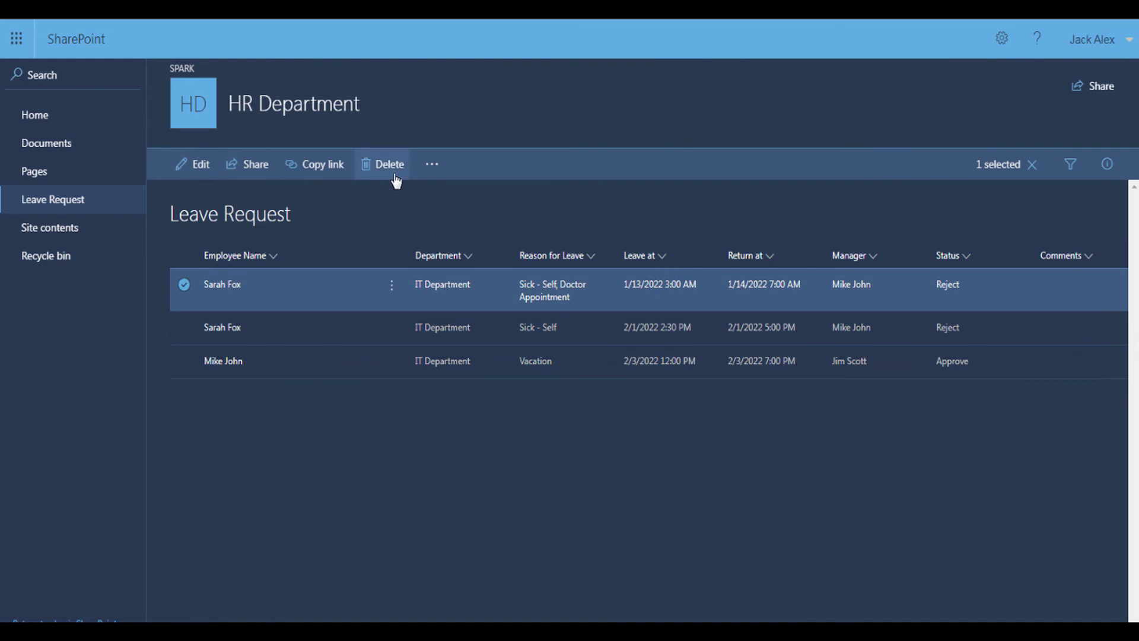
click(204, 173)
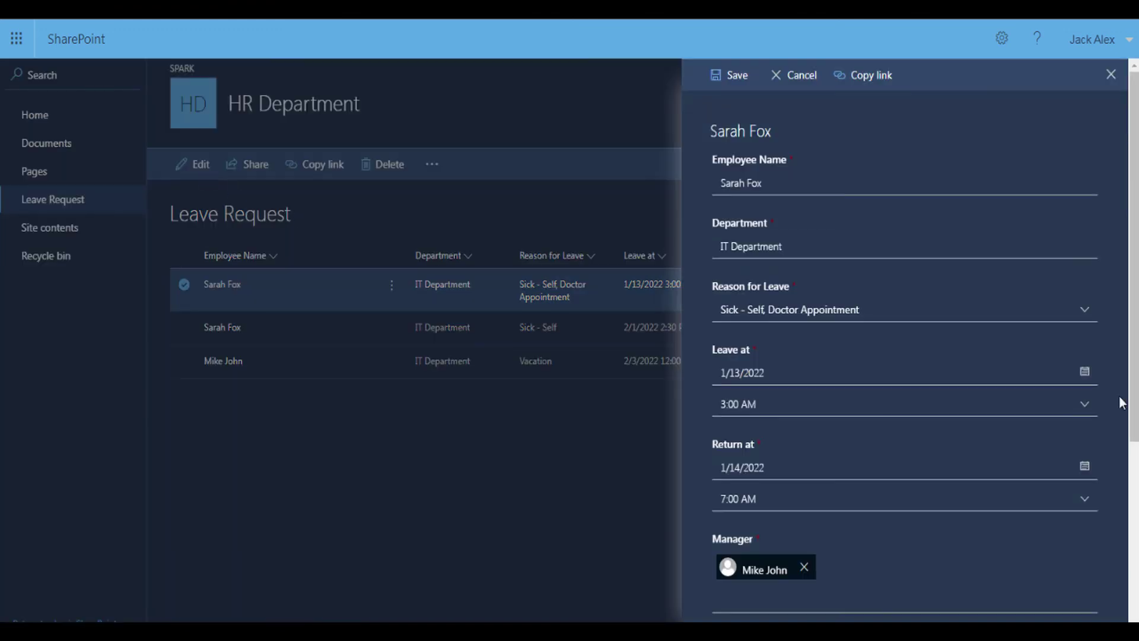
scroll(1119, 400, down, 5)
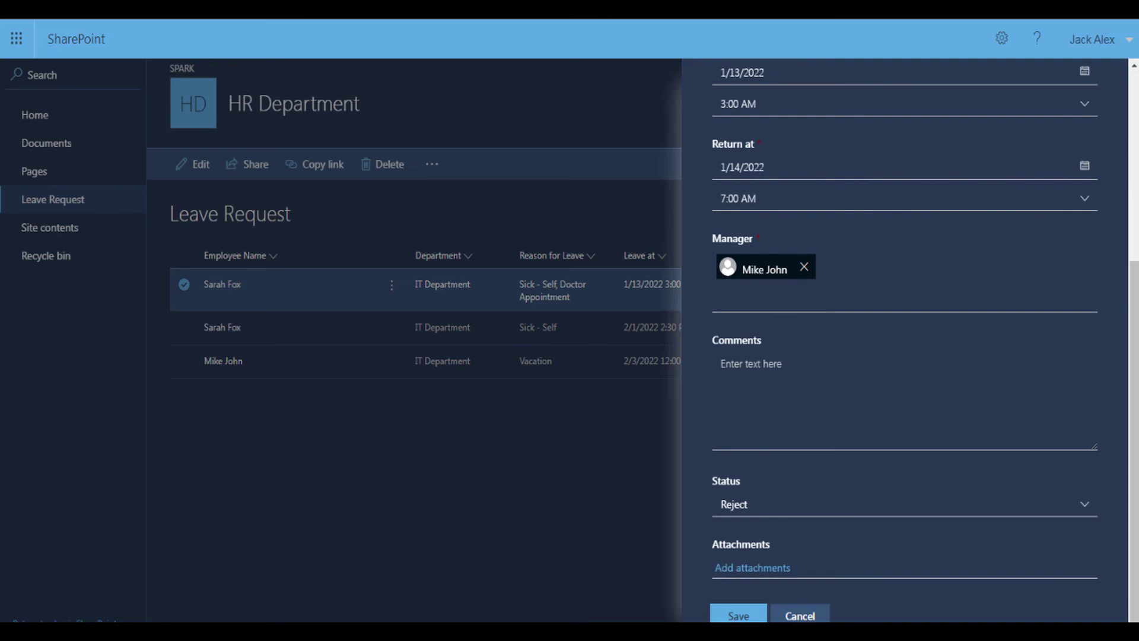
- Set the request's Status to Approve and save, then go to Site permissions
click(1085, 509)
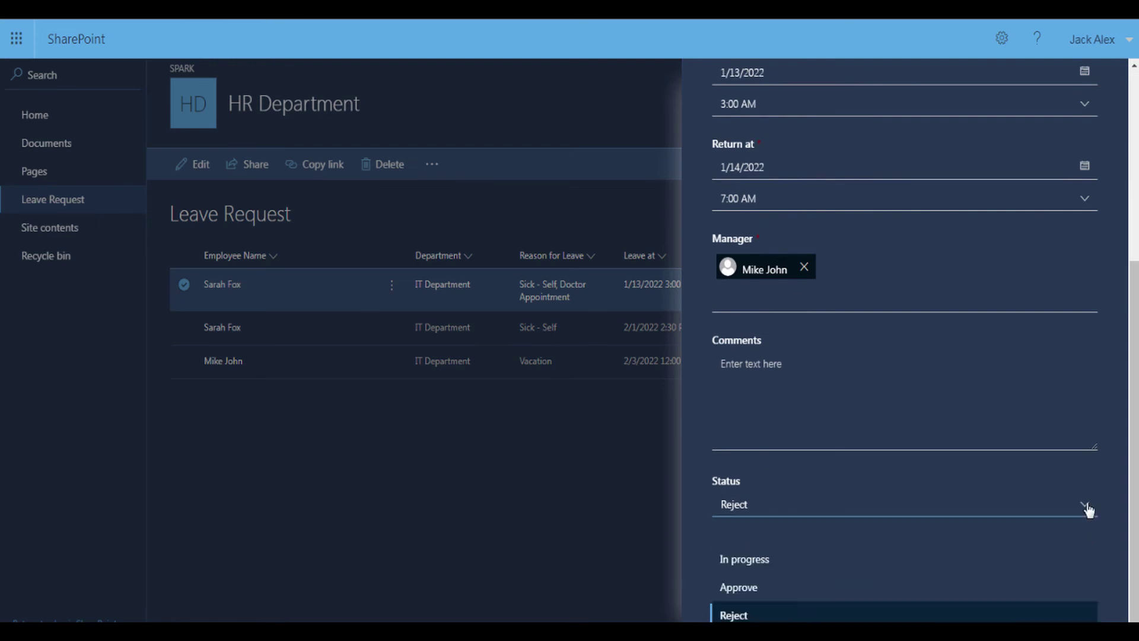
click(764, 586)
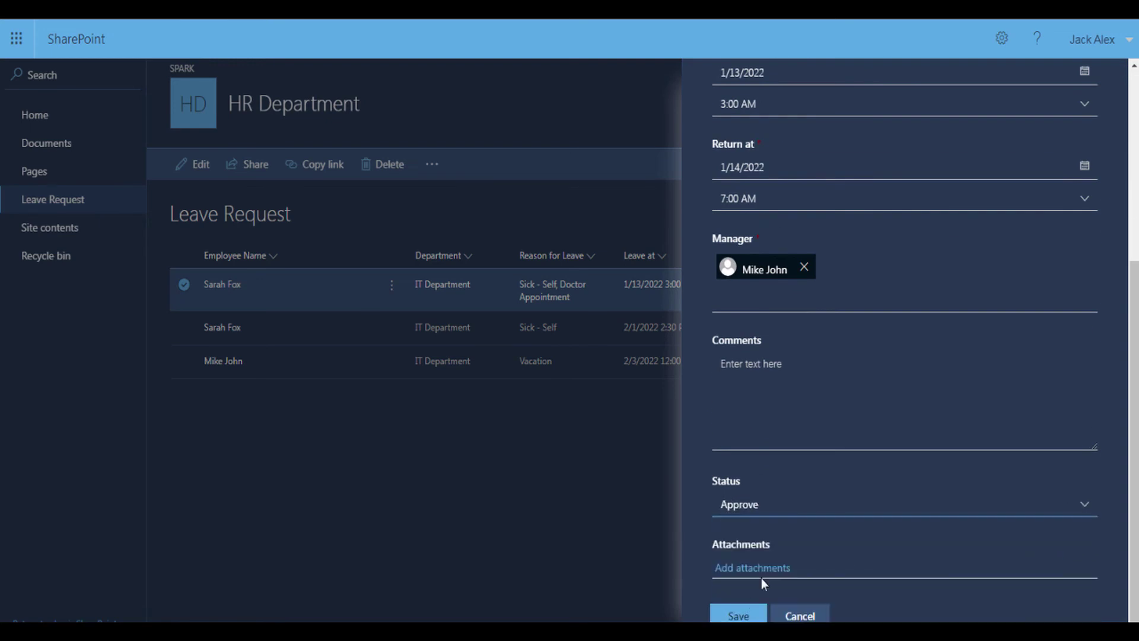
click(740, 615)
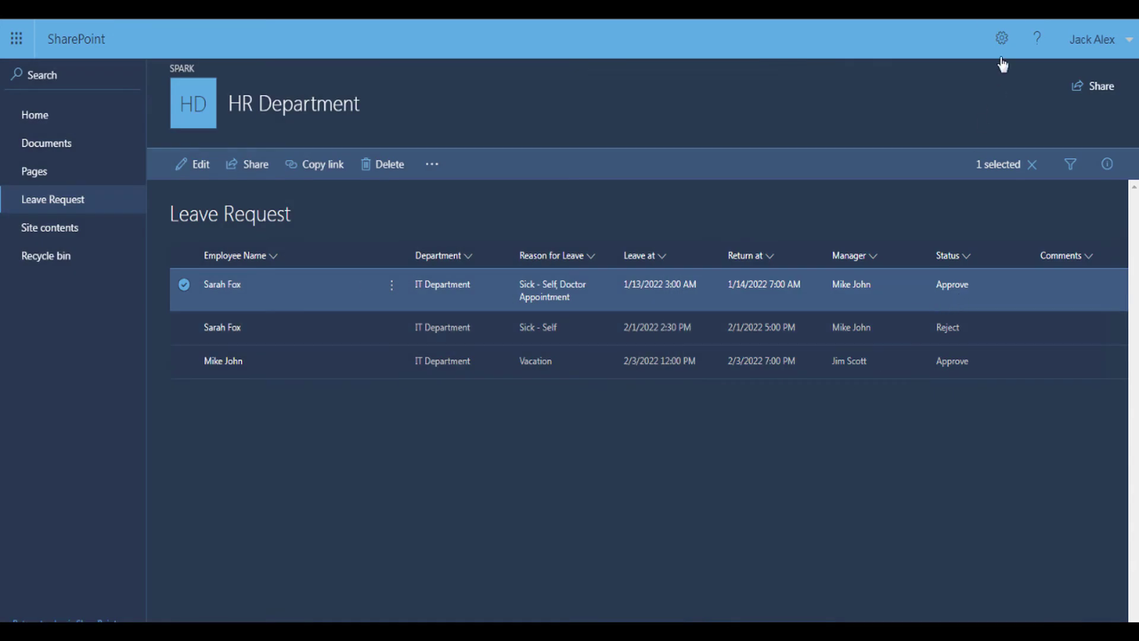
click(1002, 38)
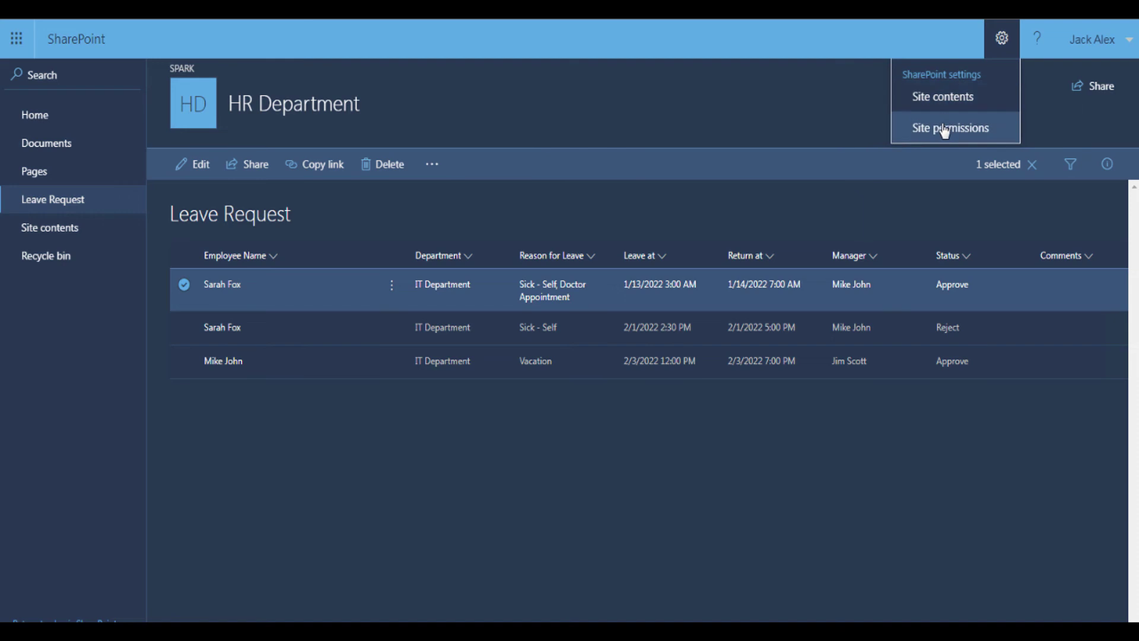
click(792, 197)
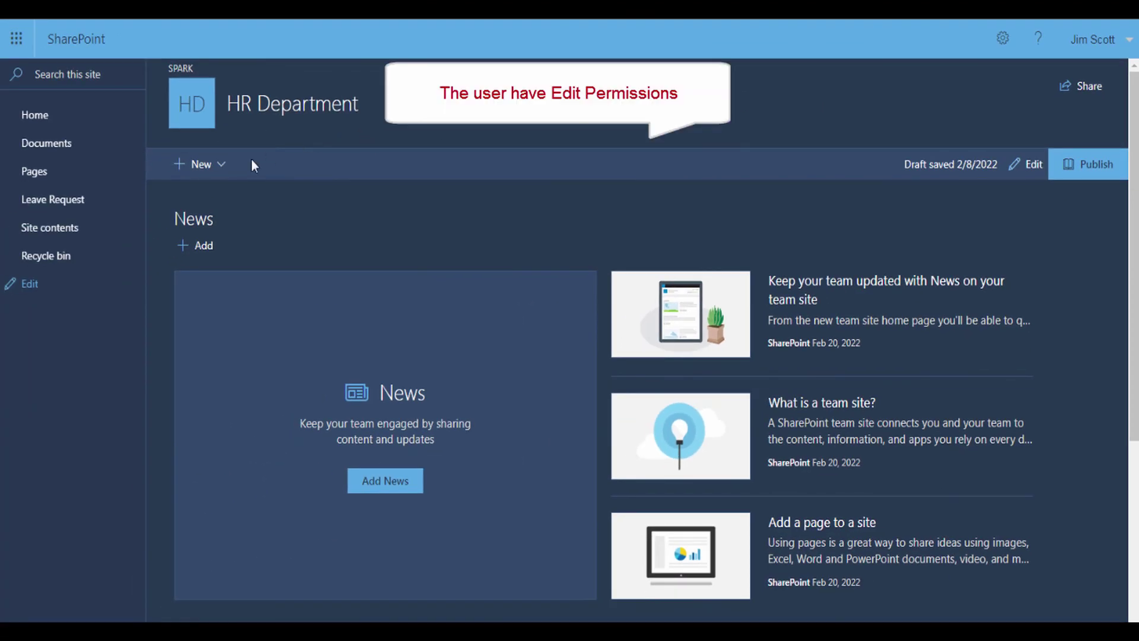
- Look over the New content options, then return to the SPARK site home
click(220, 166)
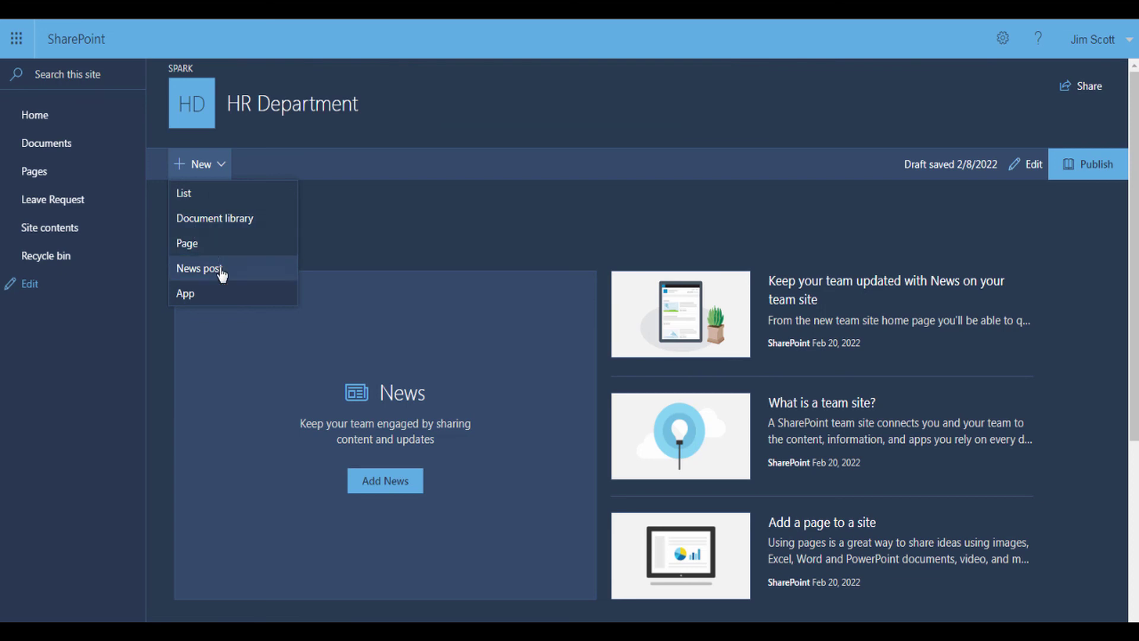
click(336, 209)
click(186, 72)
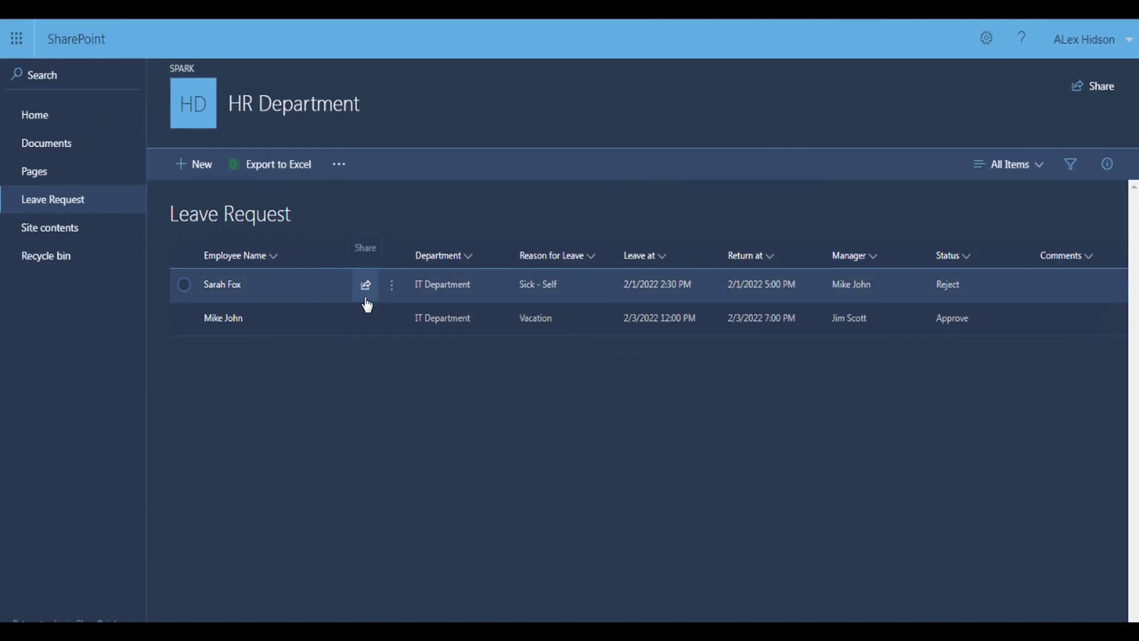
- Select the 2/1/2022 request to confirm only Share and Copy link are offered, then deselect it
click(184, 284)
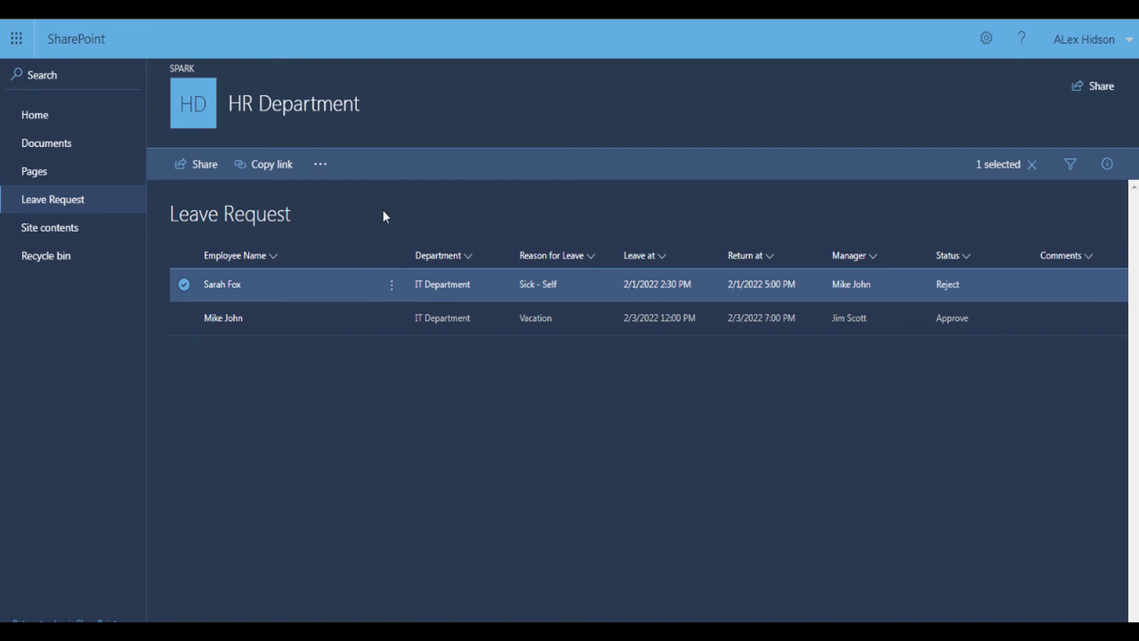
key(Escape)
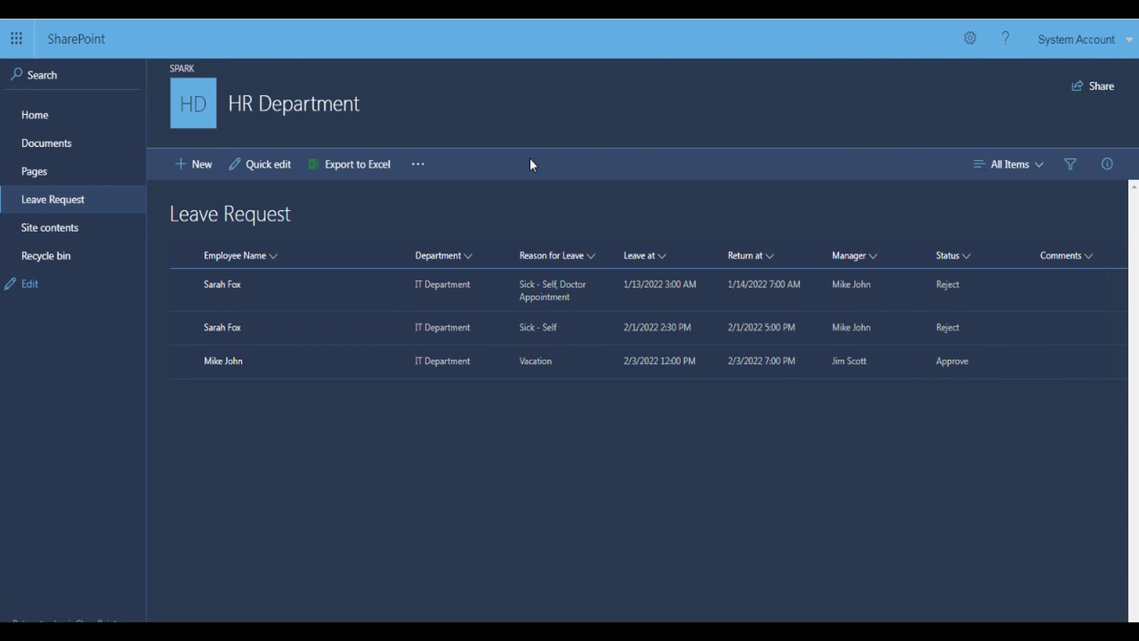
- Open the Leave Request list's permissions page through List settings
click(970, 38)
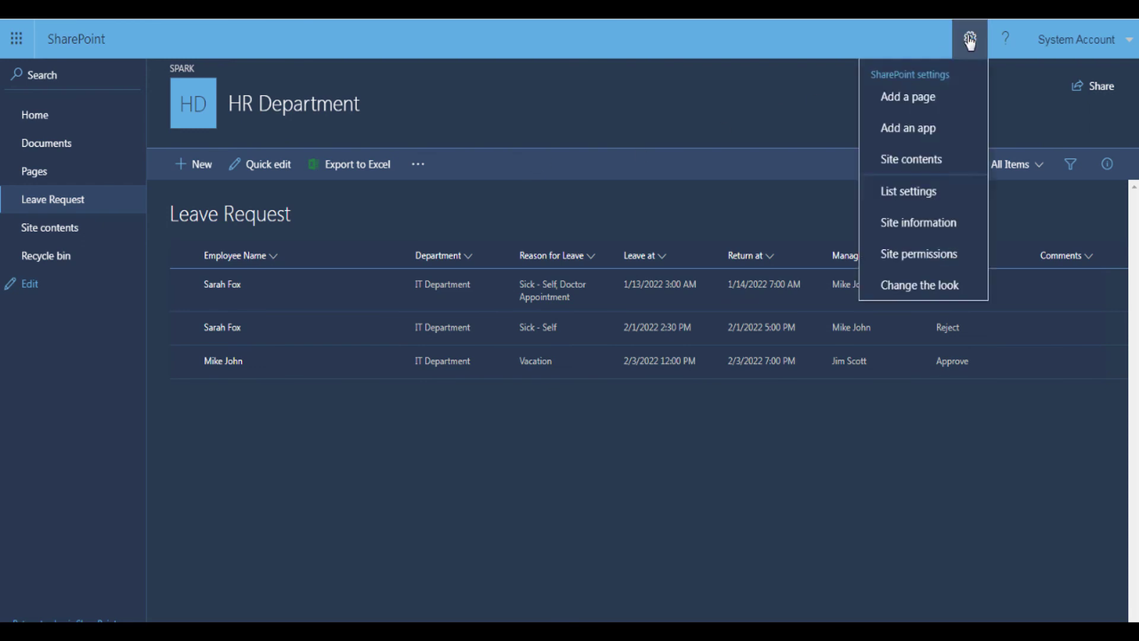
click(905, 198)
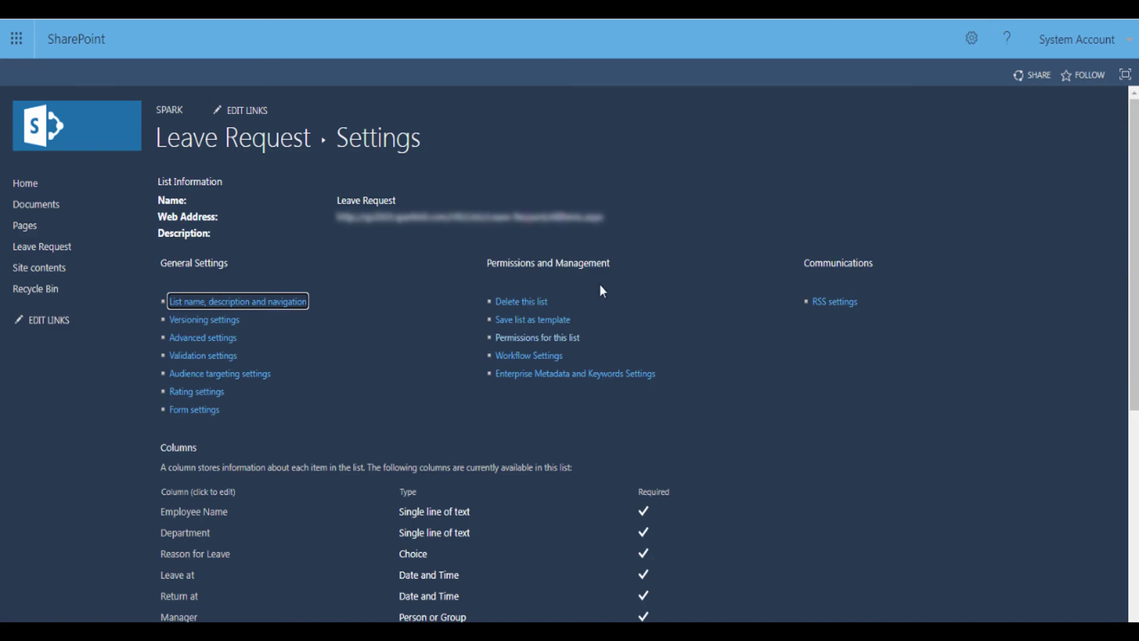
click(556, 340)
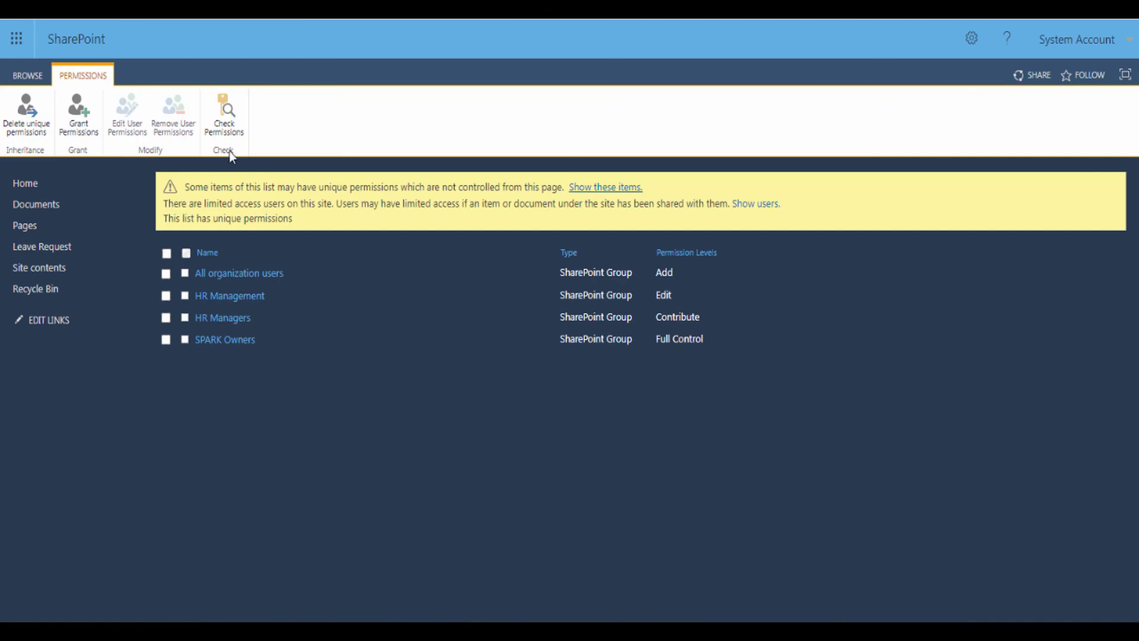
- Check the user's permissions on the list, showing only Limited Access and Add
click(225, 111)
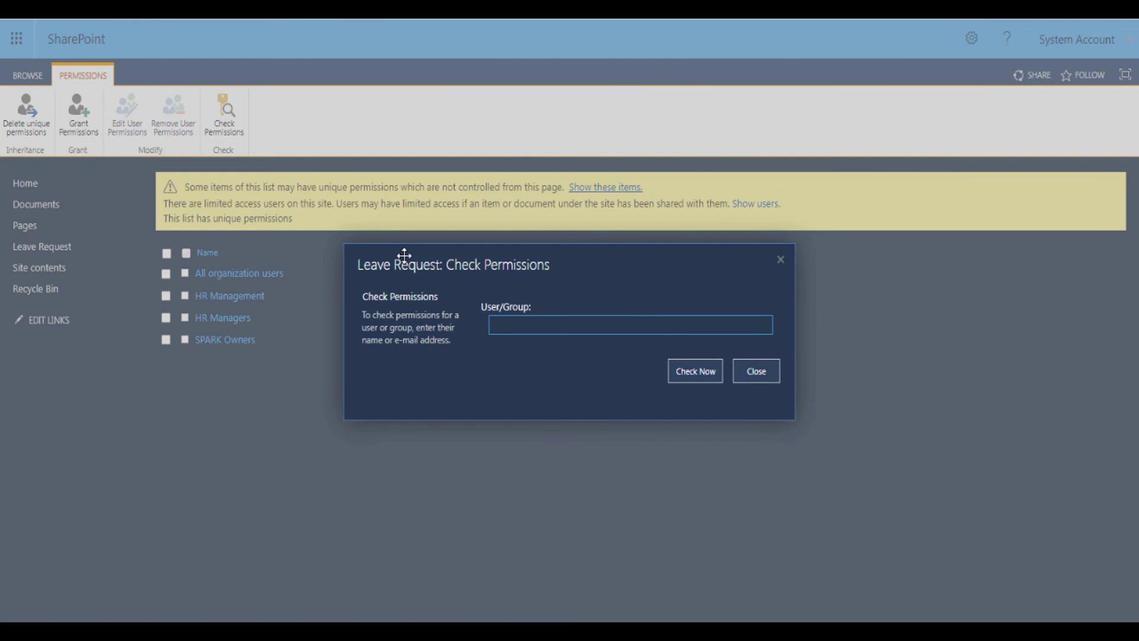
click(513, 321)
text(alex)
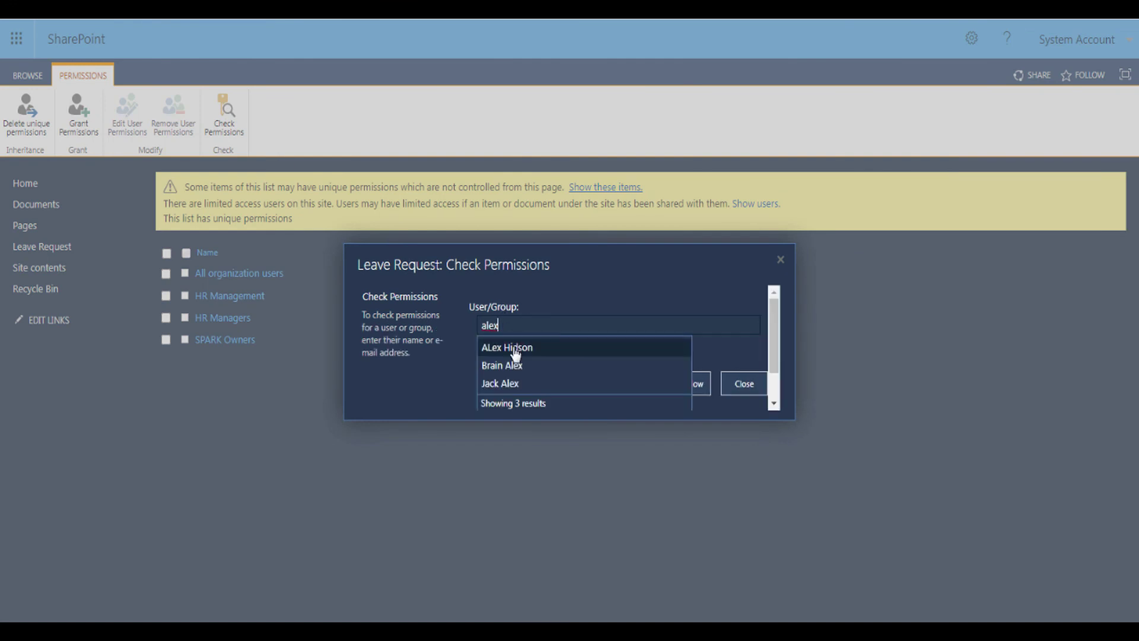
click(515, 350)
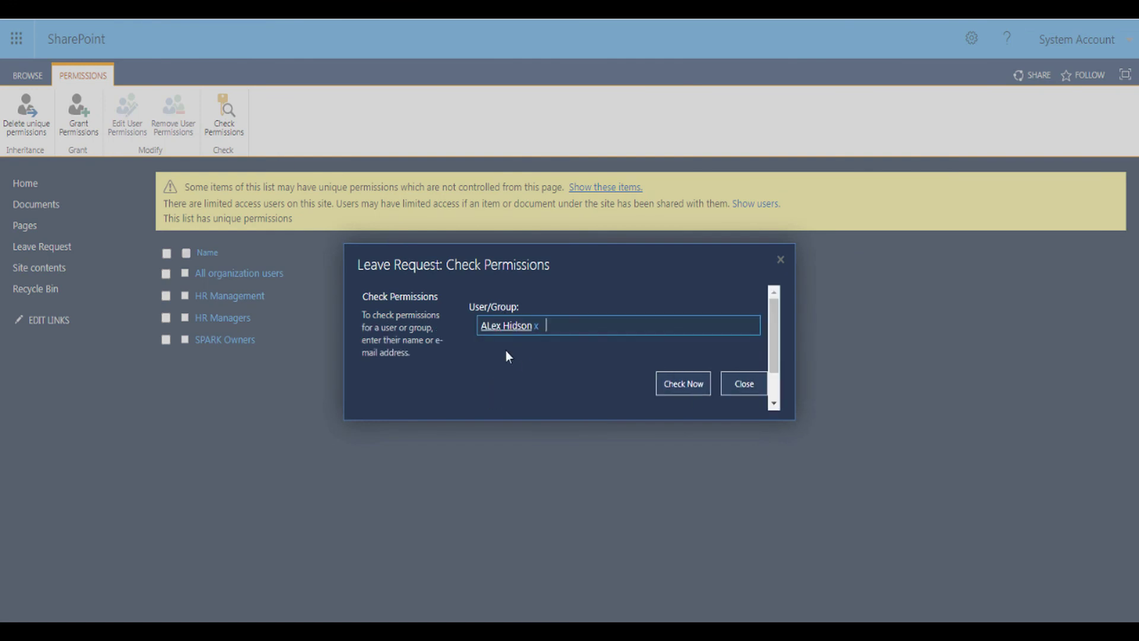
click(672, 385)
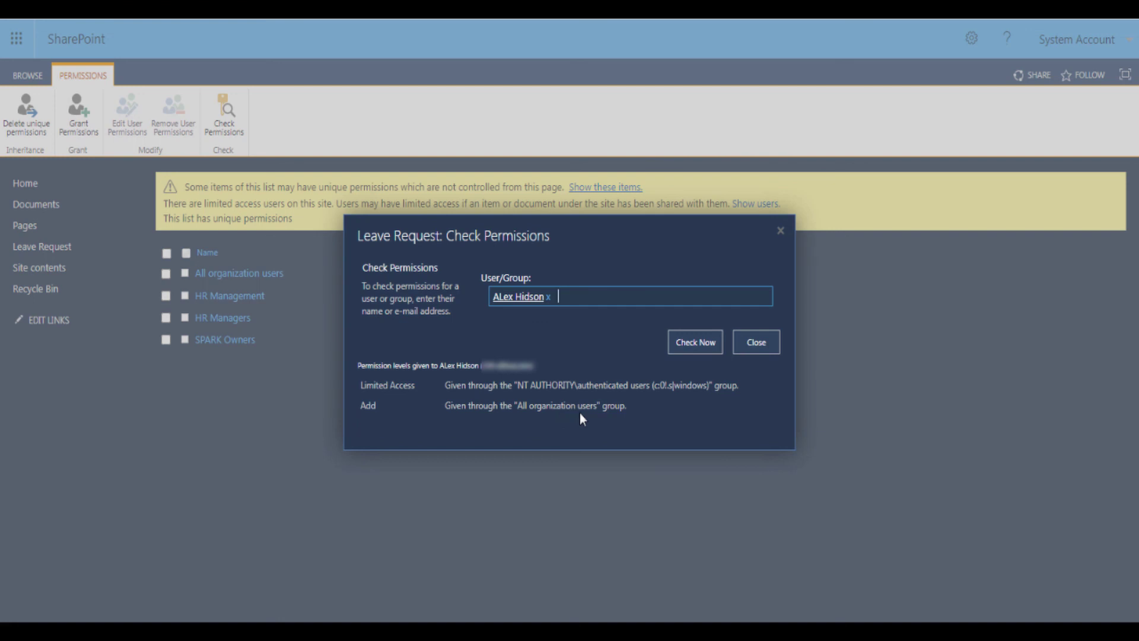
click(747, 346)
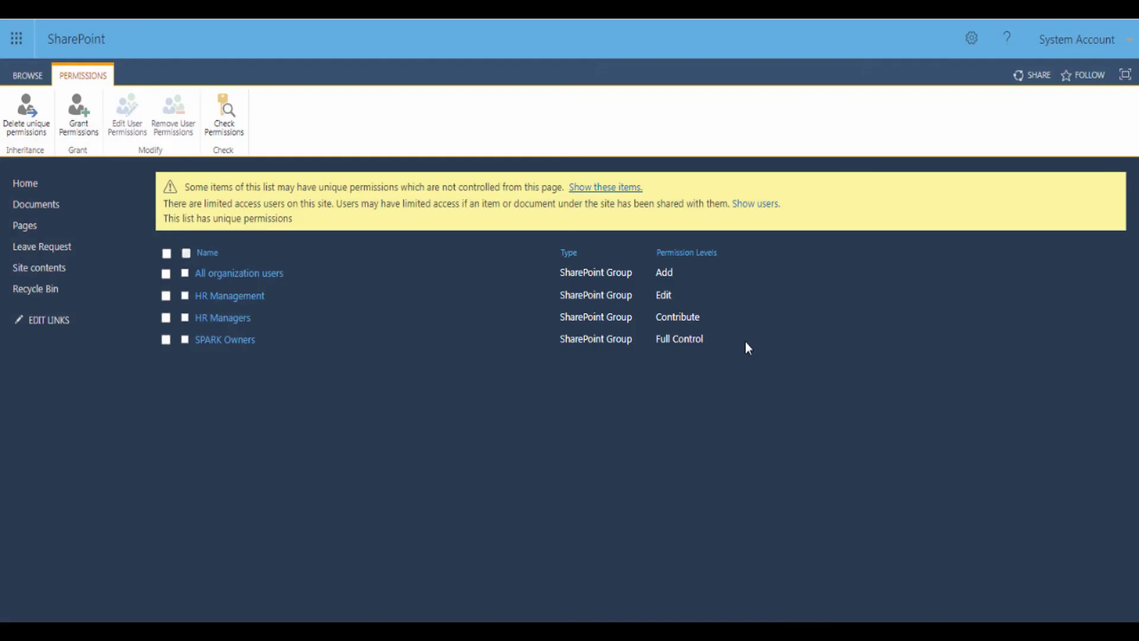
- Add the user to the HR Managers group and share the site
click(228, 323)
click(194, 190)
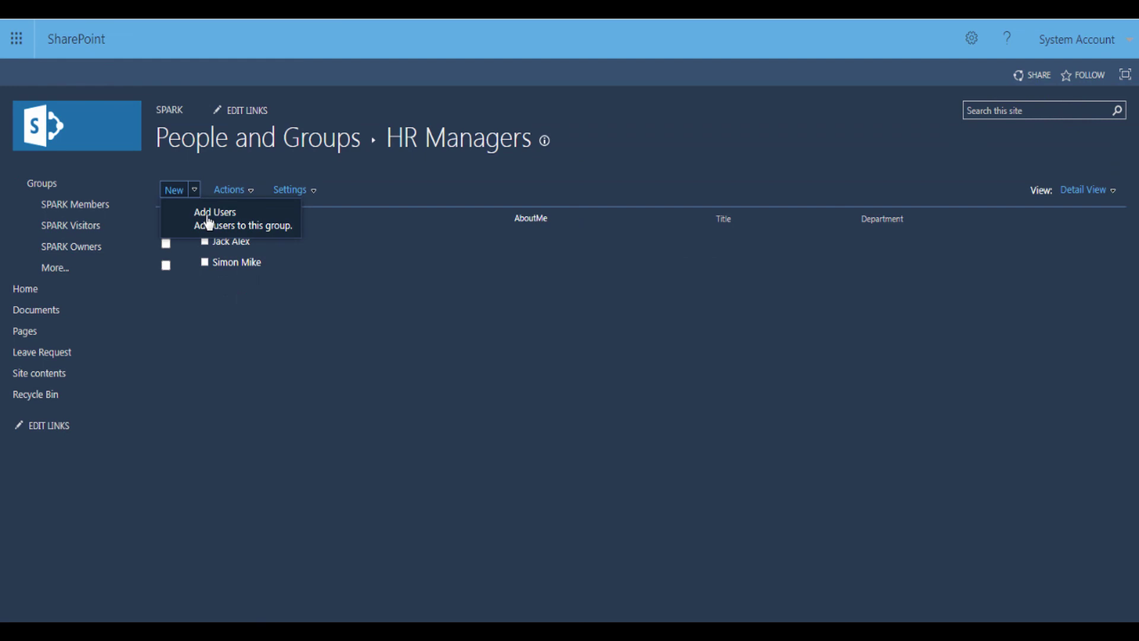
click(210, 218)
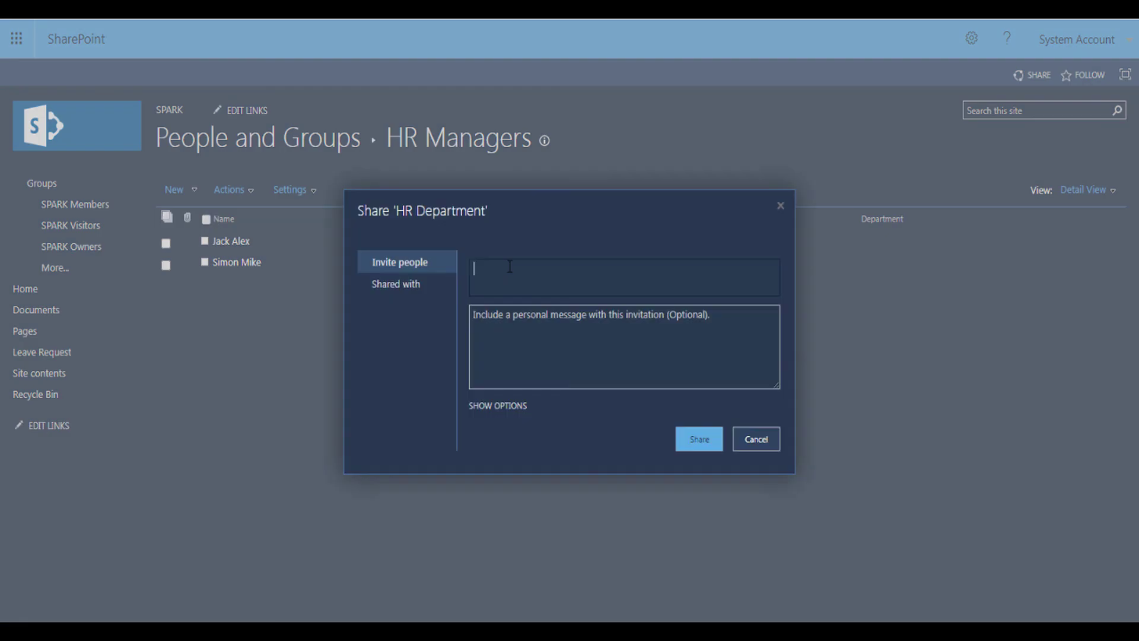
text(alex)
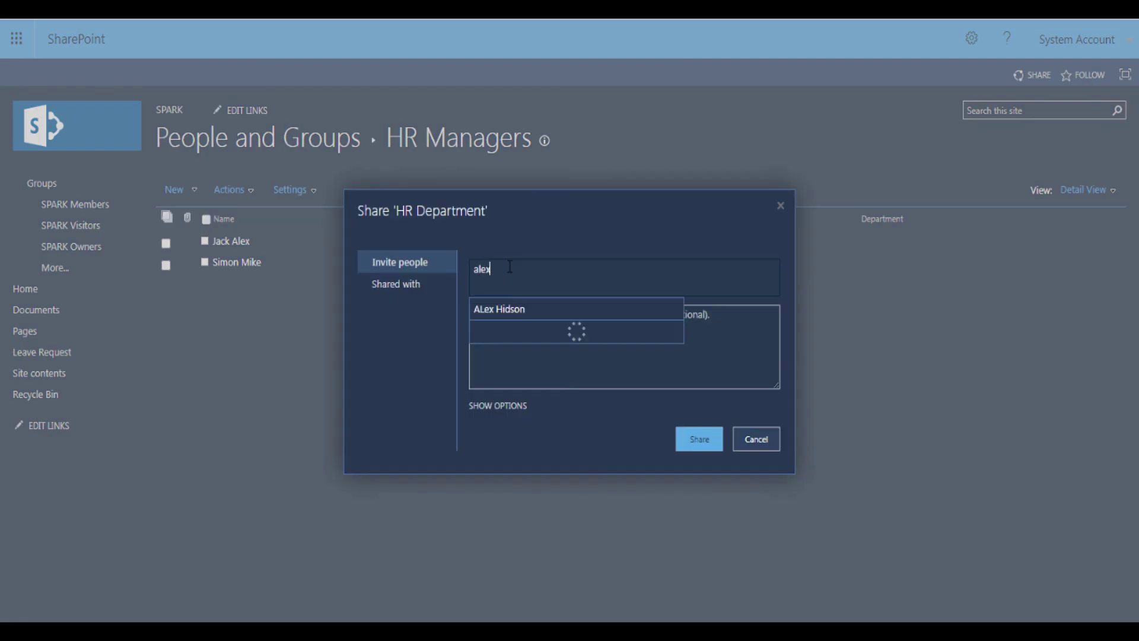
click(500, 309)
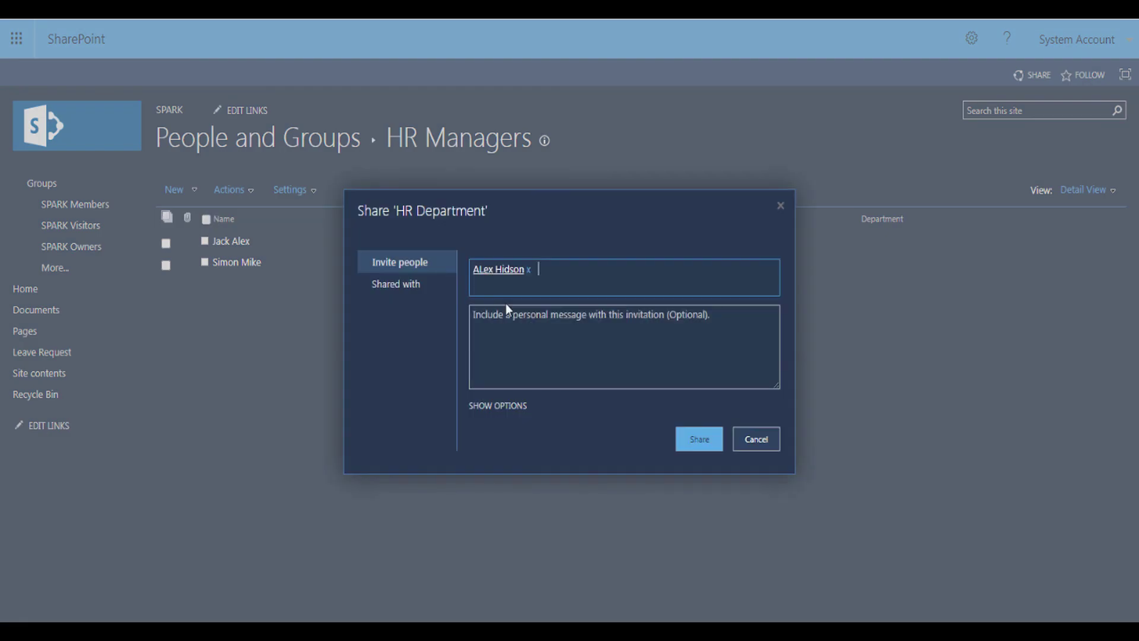
click(686, 446)
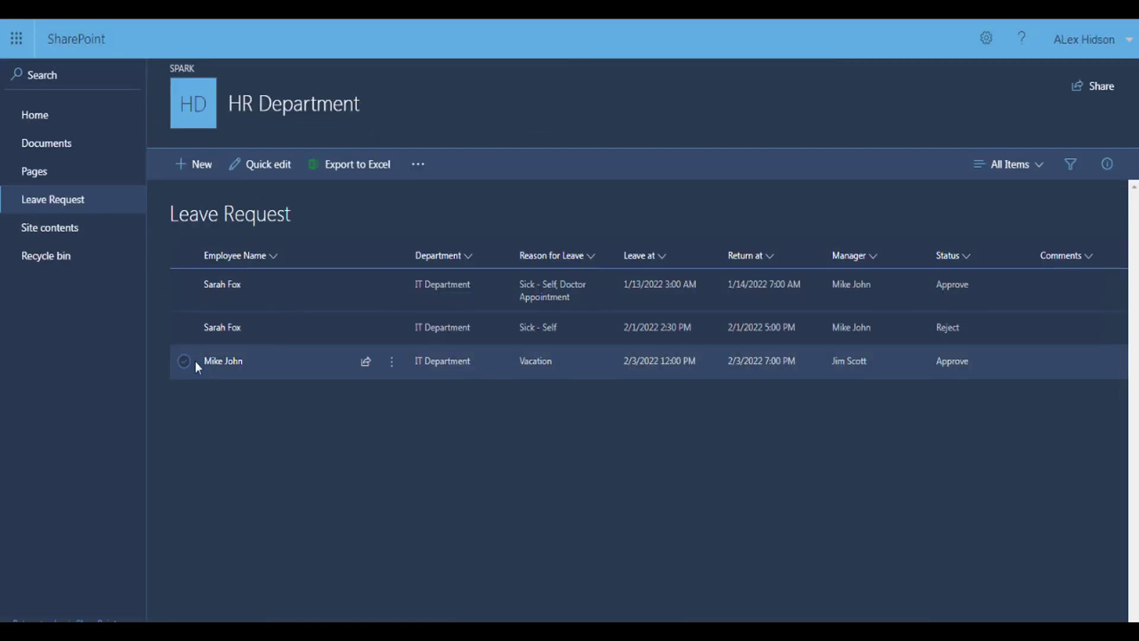
- As that user, confirm Edit now appears in the Vacation request's actions menu
click(196, 363)
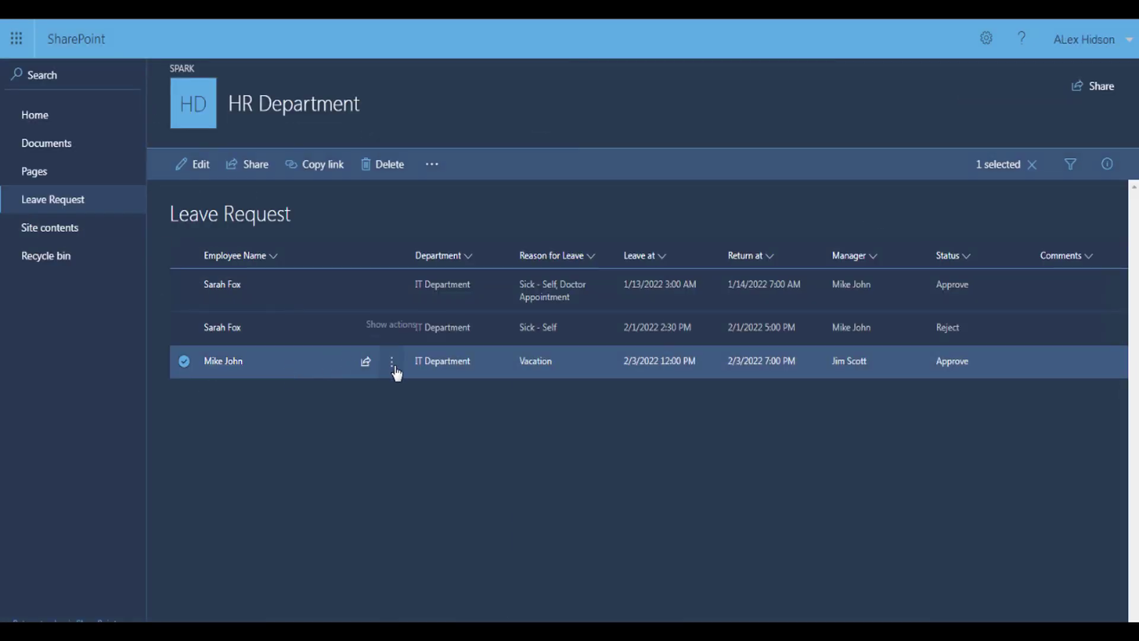
click(392, 362)
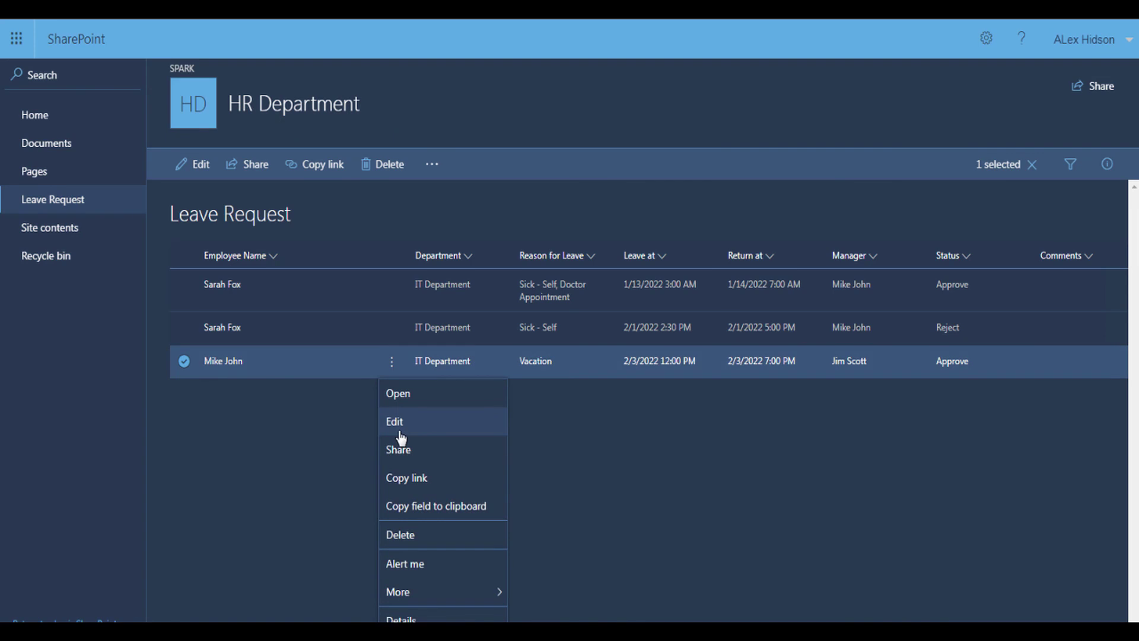
click(350, 410)
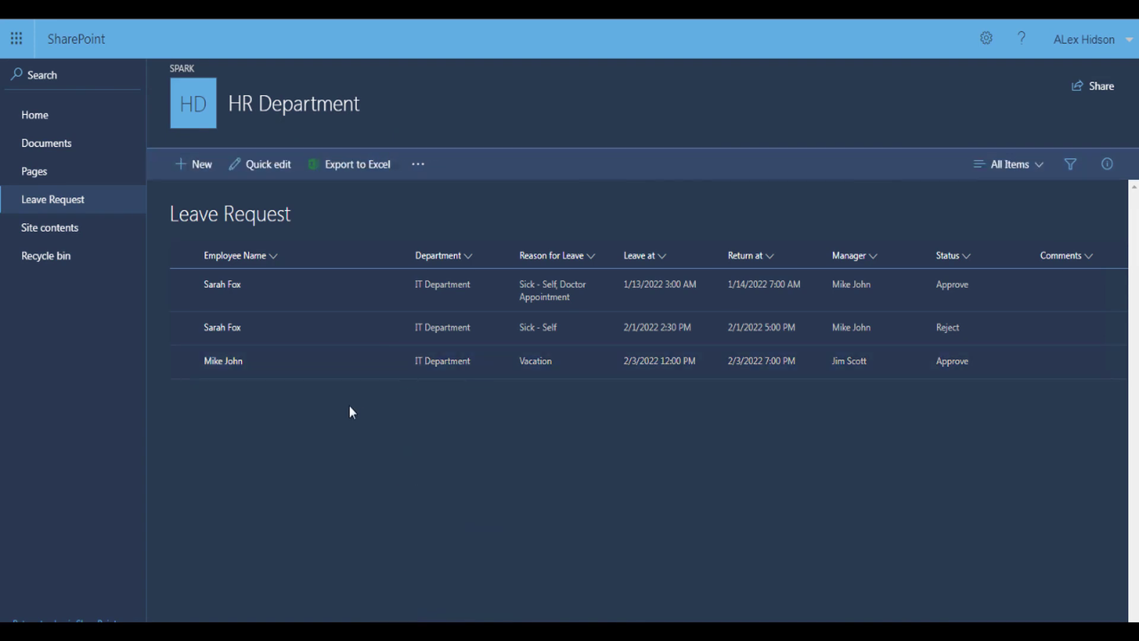